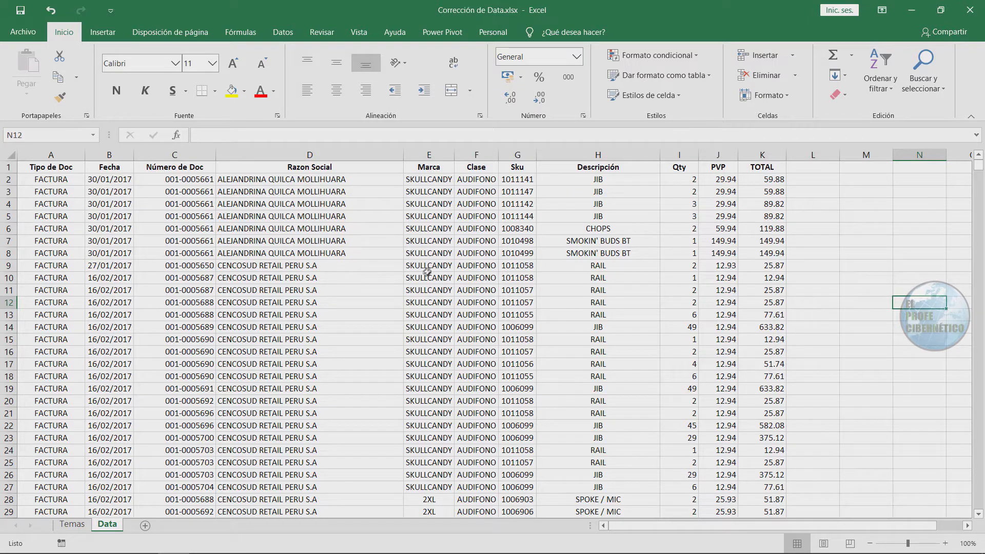
- Review the five topics listed on the Temas sheet, from Trabajar con Filas y Columnas to Formato de Celdas
key("ctrl+Page_Up")
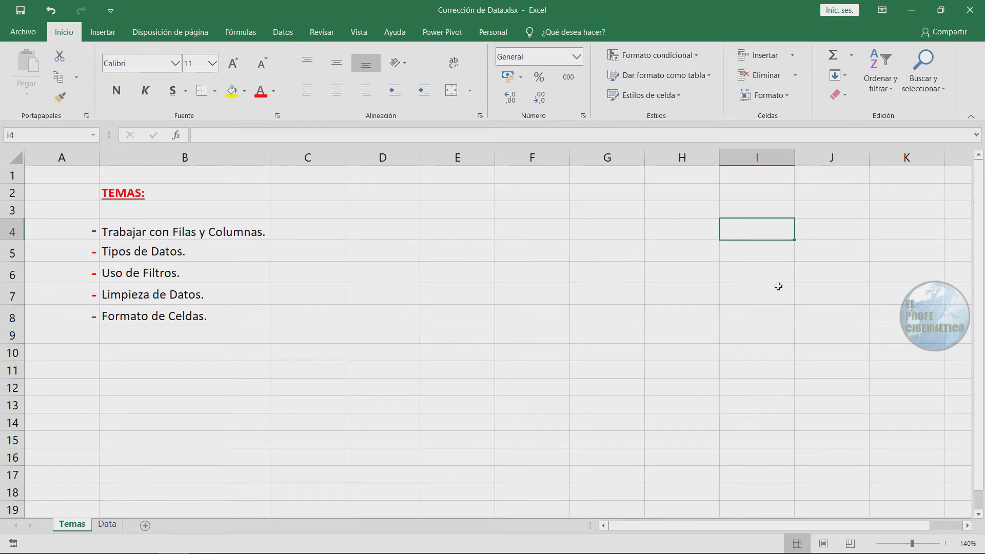
left_click(184, 235)
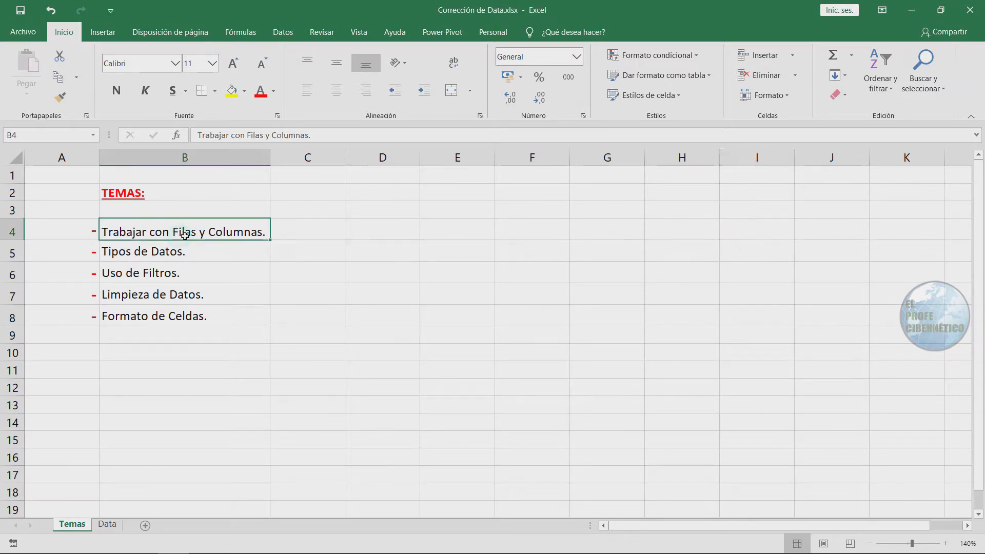
left_click(172, 253)
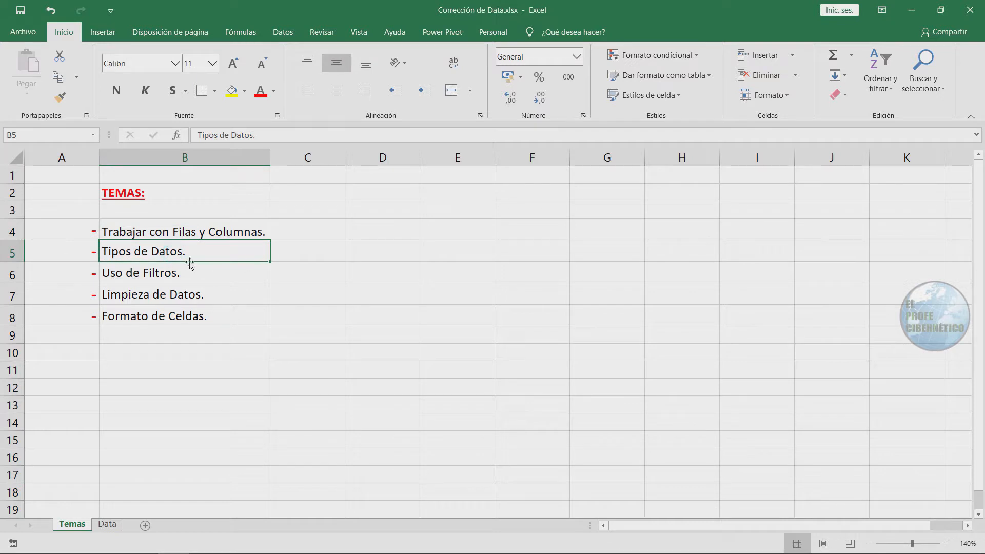
left_click(199, 271)
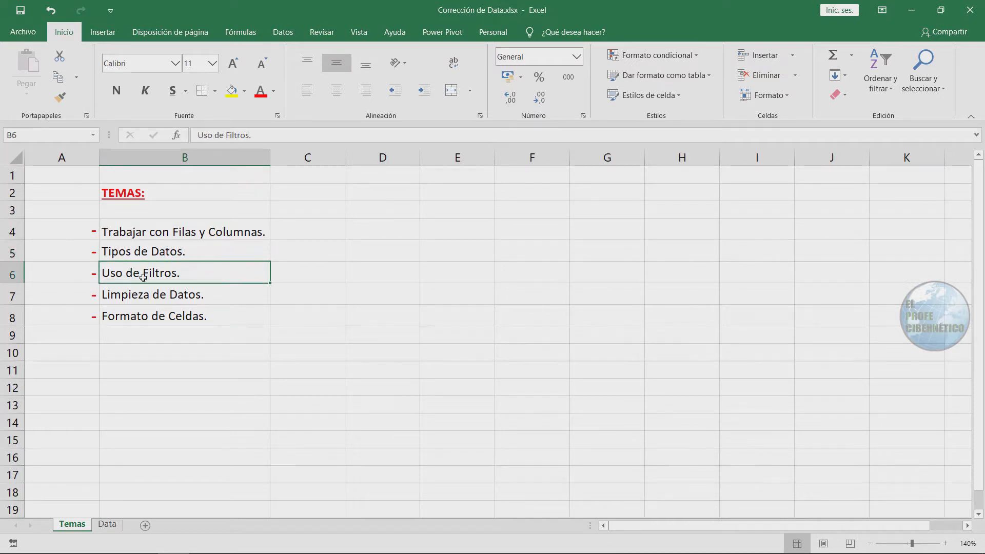
left_click(201, 301)
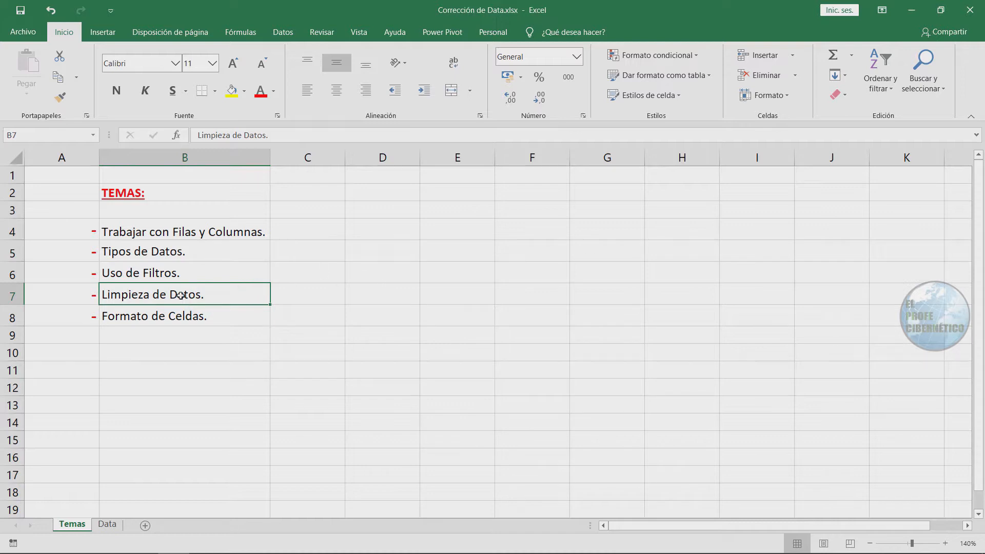
left_click(215, 321)
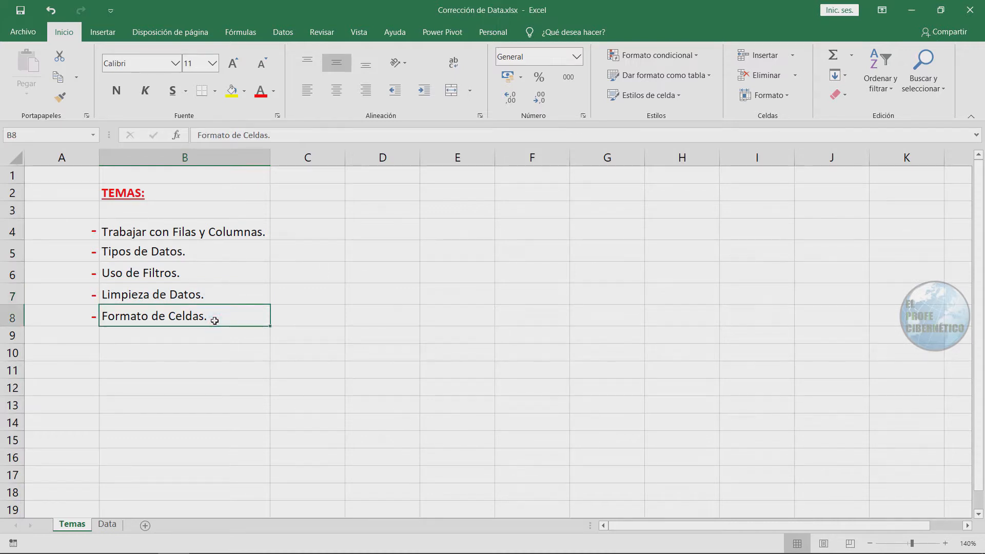
- Turn on filters for the header row of the table on the Data sheet
left_click(110, 526)
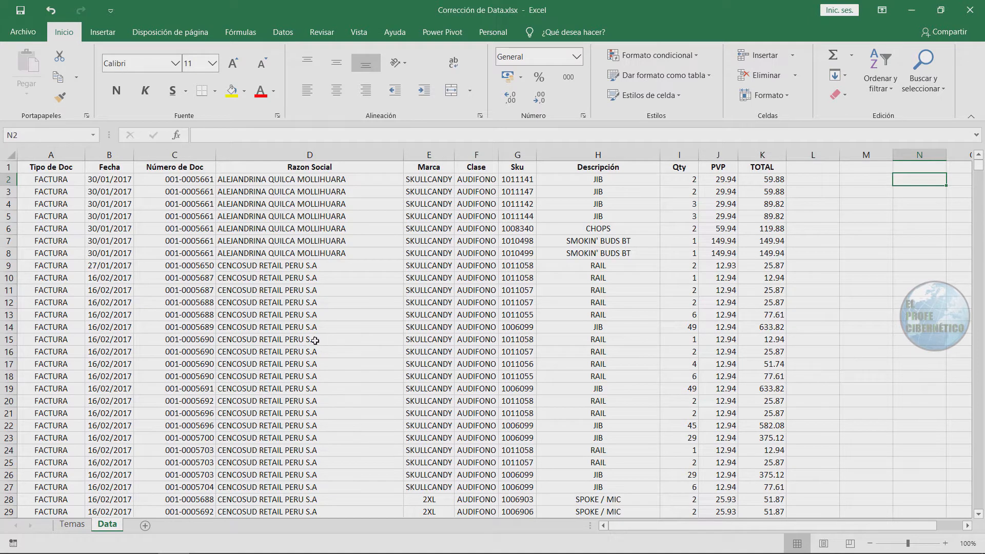
left_click(60, 167)
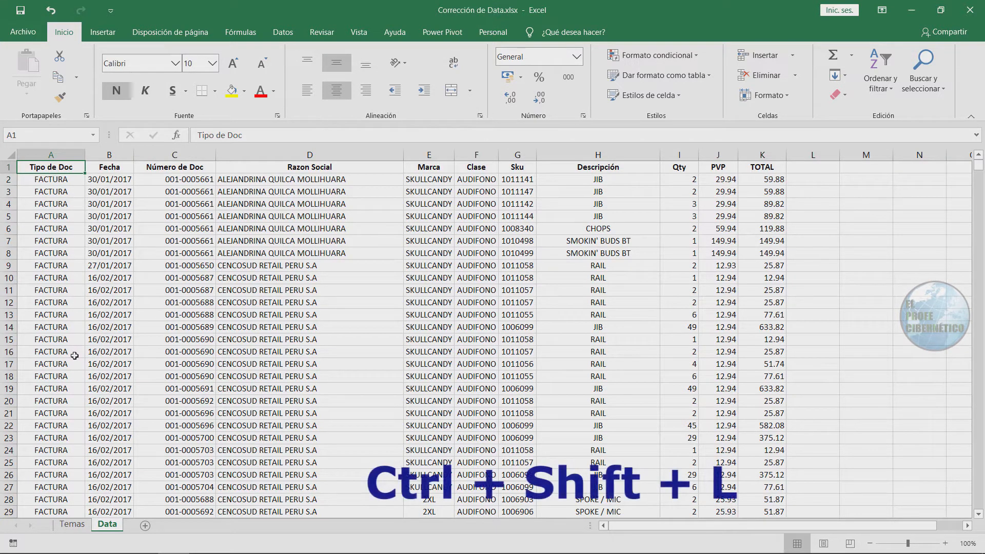
key("ctrl+shift+l")
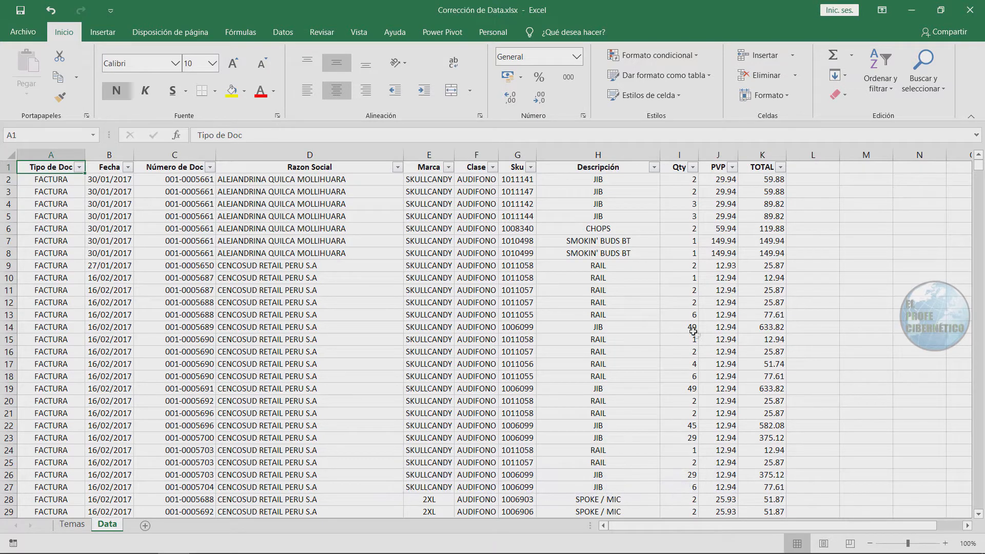
- Examine the filter values of the Tipo de Doc column and look through its entries
left_click(80, 168)
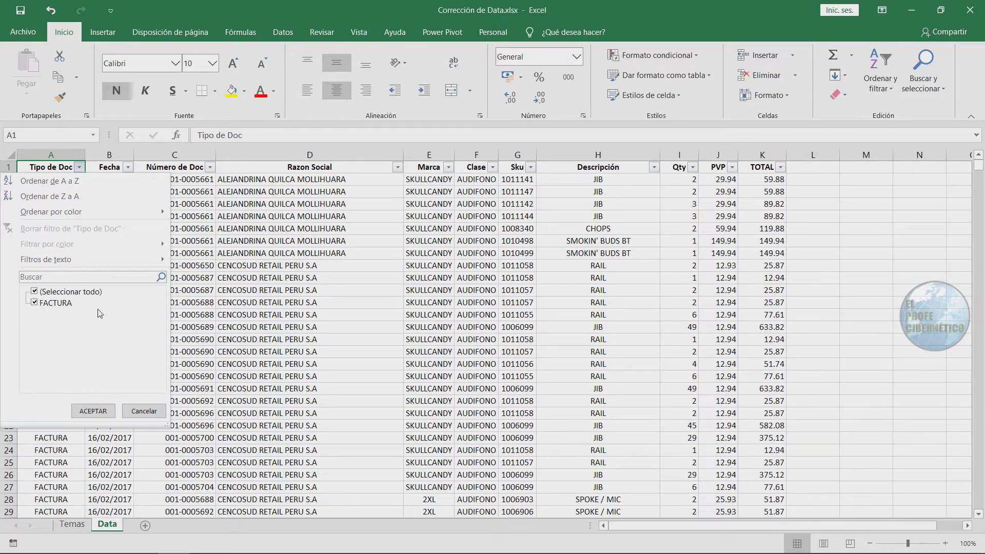
left_click(254, 269)
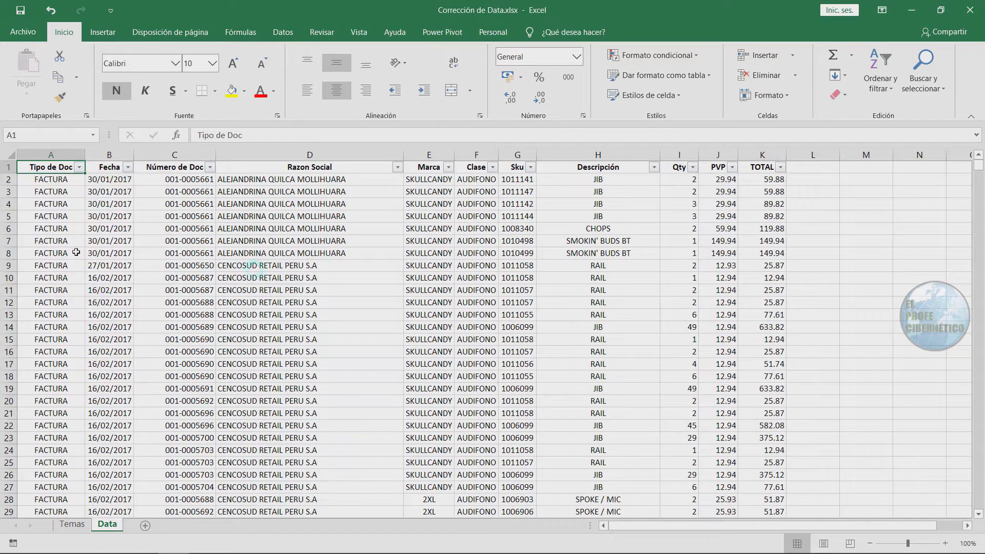
left_click(76, 252)
scroll(62, 269, "down", 6)
scroll(61, 277, "up", 6)
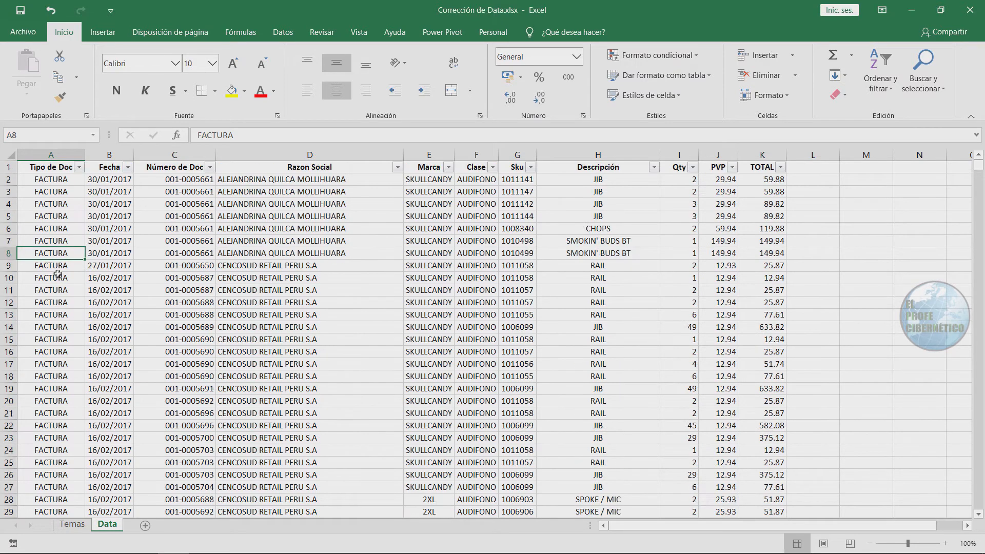
- Examine the filter values of the Fecha column, including the days grouped under Enero 2017 and the ungrouped dates
left_click(129, 167)
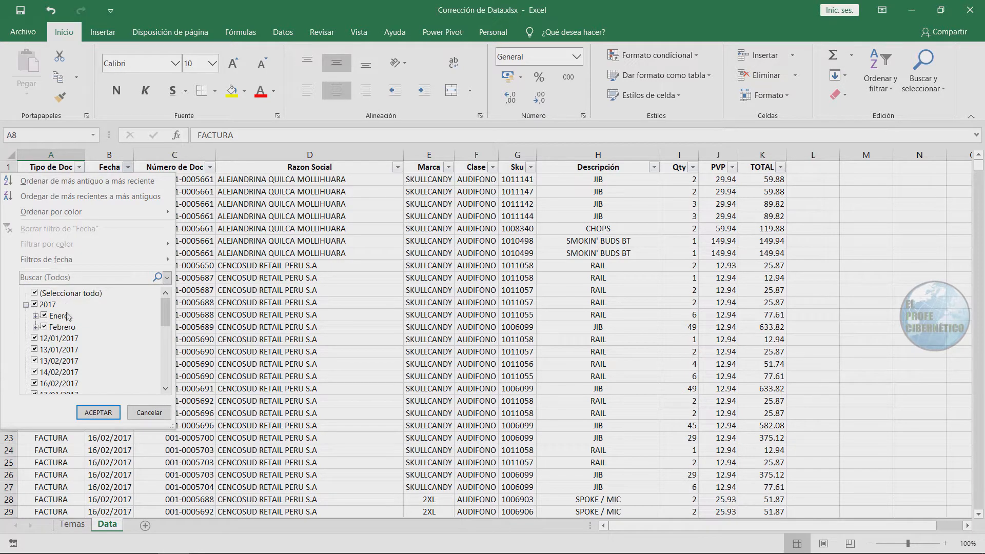
left_click(35, 316)
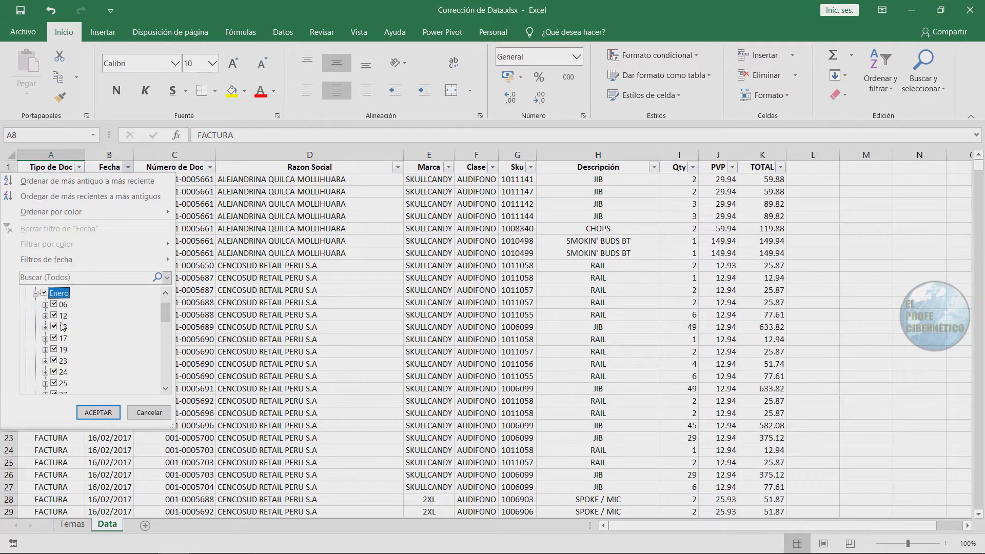
left_click(36, 293)
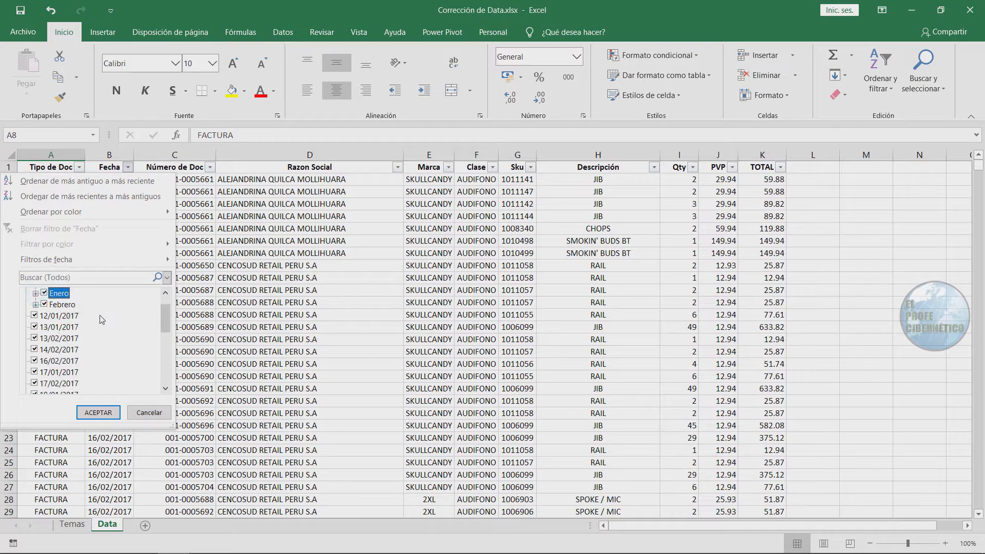
mouse_move(164, 318)
left_mouse_down()
mouse_move(165, 309)
mouse_move(172, 380)
mouse_move(167, 301)
left_mouse_up()
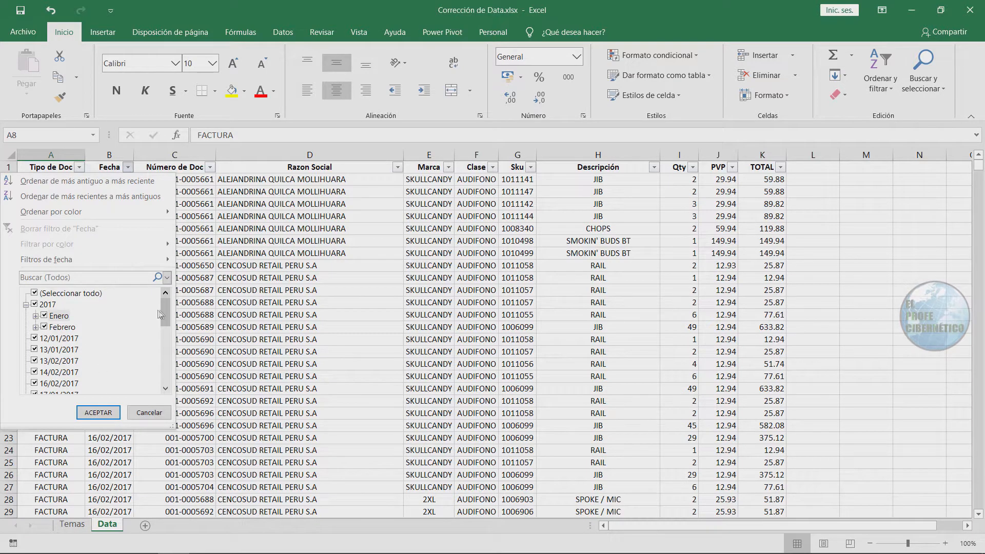
left_click_drag(165, 314, 168, 293)
left_click(358, 240)
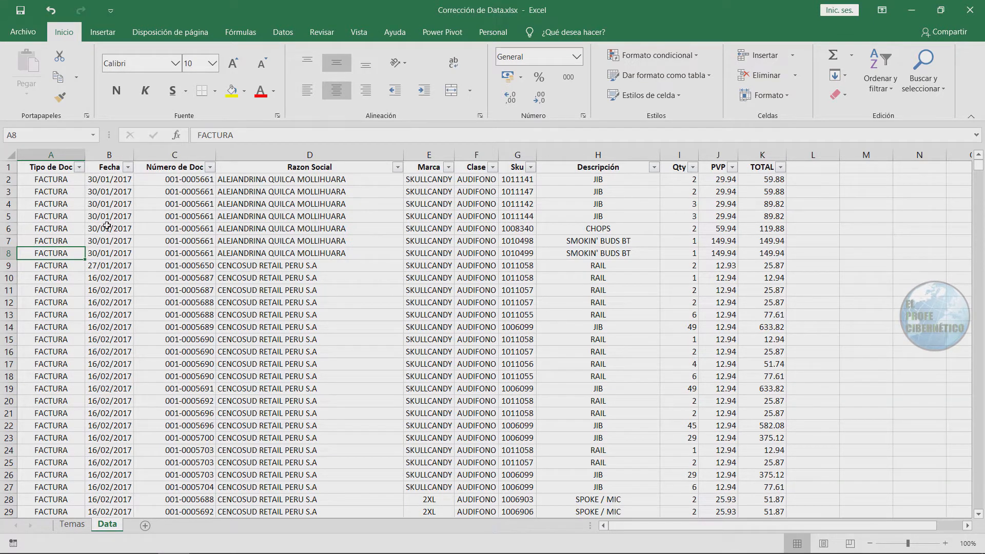
- Insert a blank column before the Número de Doc column
left_click(167, 153)
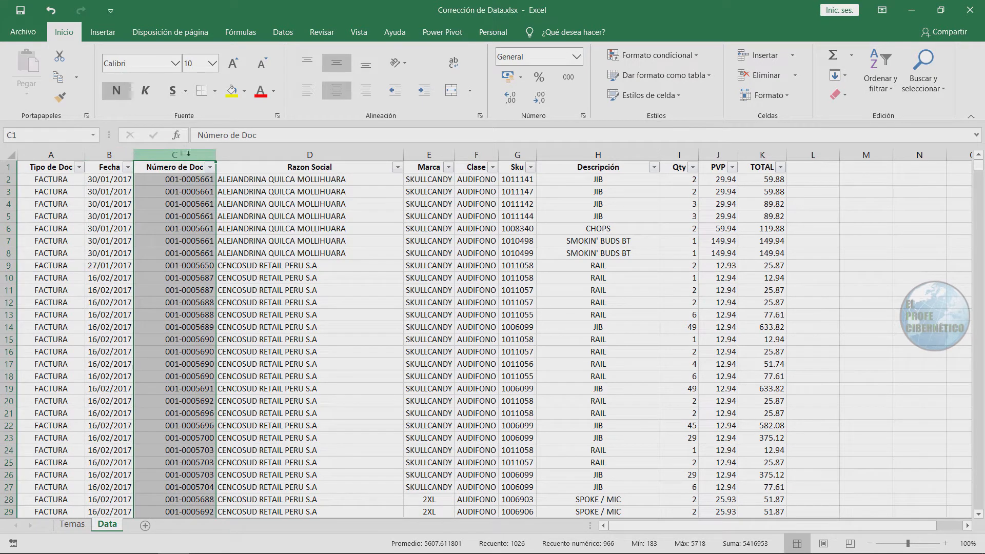
right_click(170, 154)
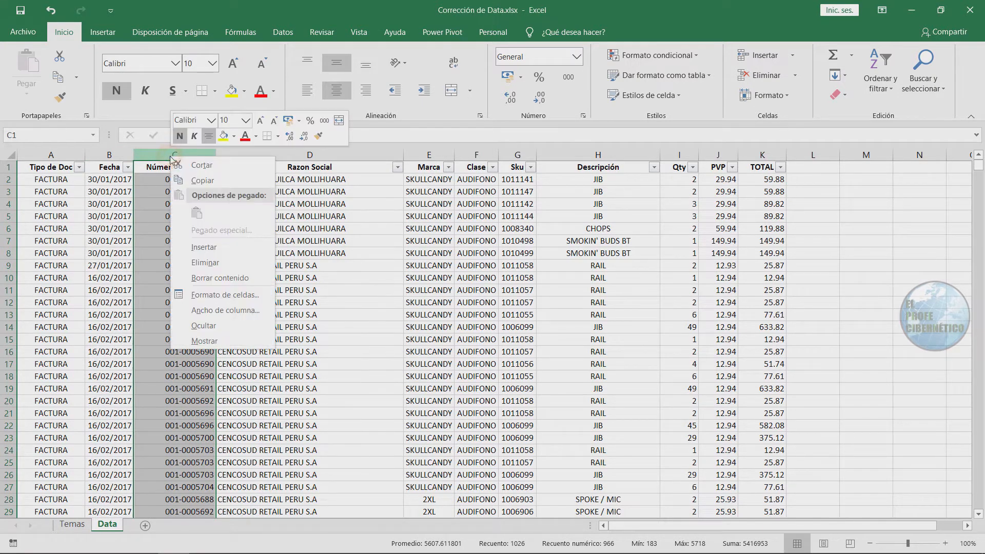
left_click(215, 241)
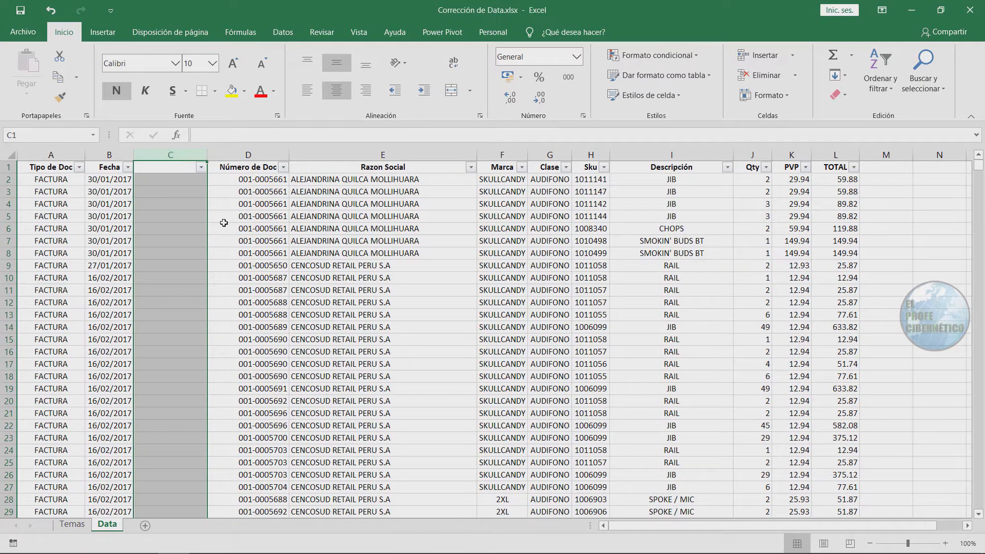
- Enter the formula =ESNUMERO(B2) in cell C2 to test whether the first Fecha value is a number
left_click(108, 151)
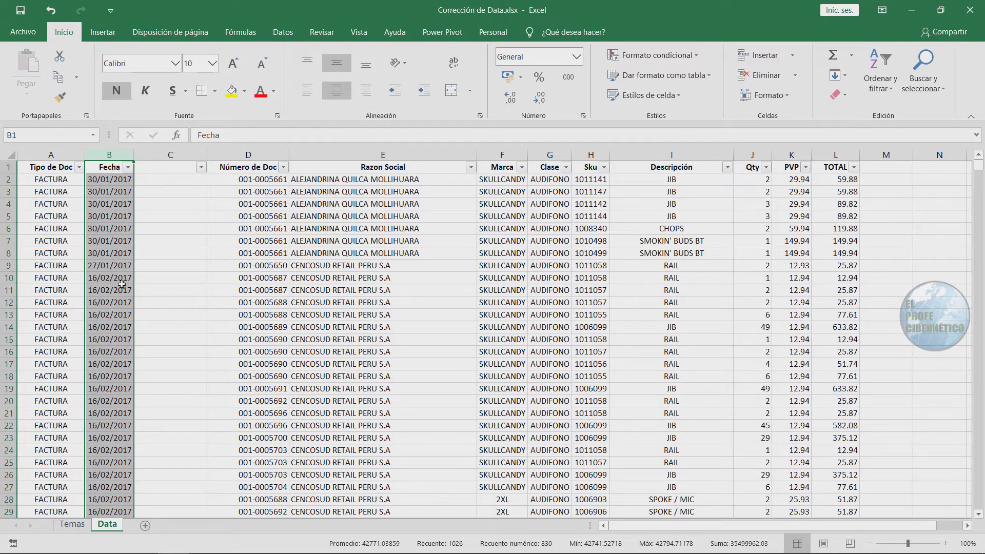
left_click(169, 179)
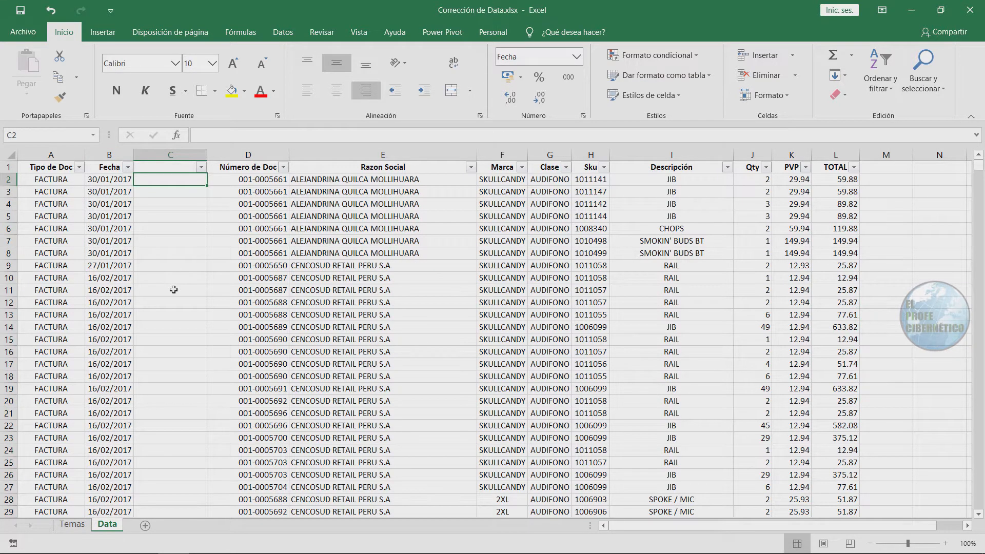
type("=")
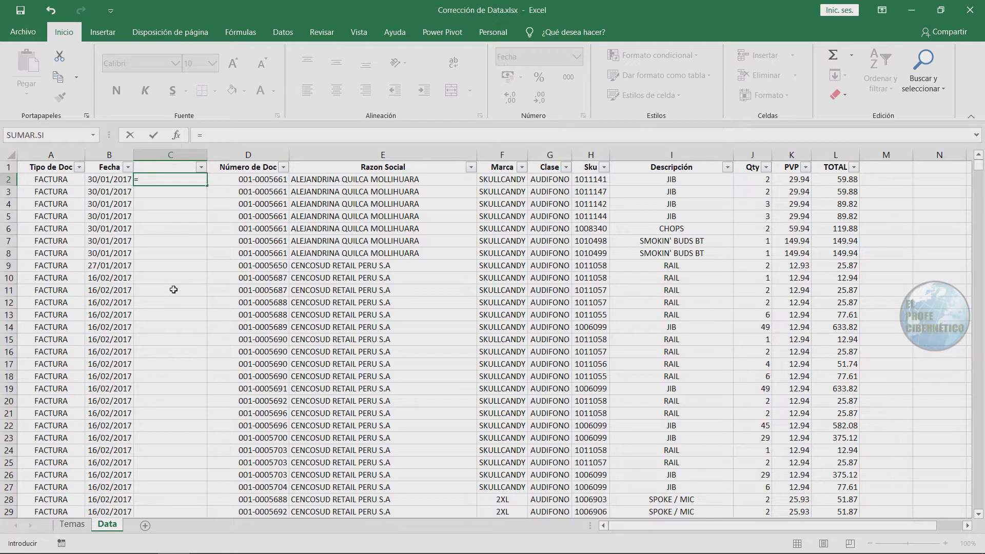
type("ESNUMERO(")
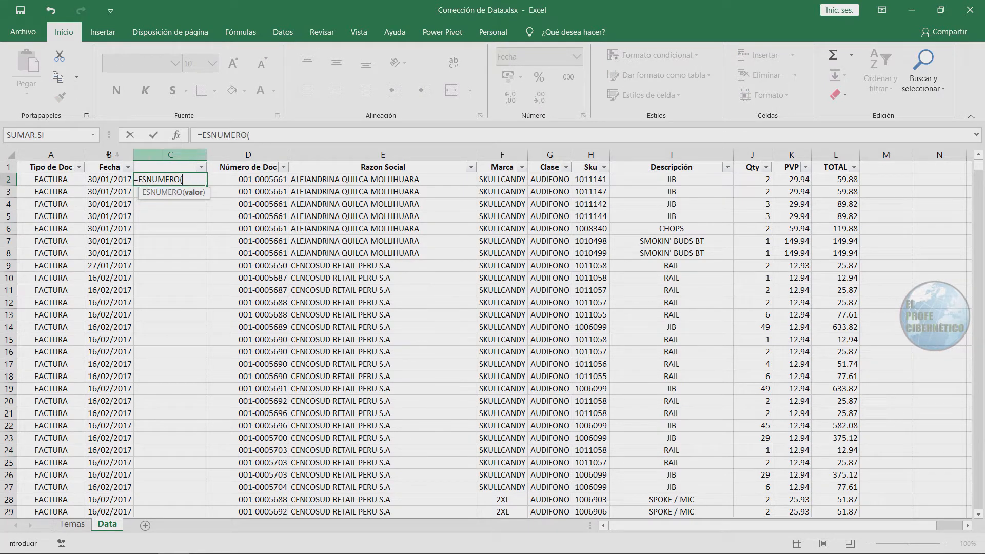
left_click(116, 184)
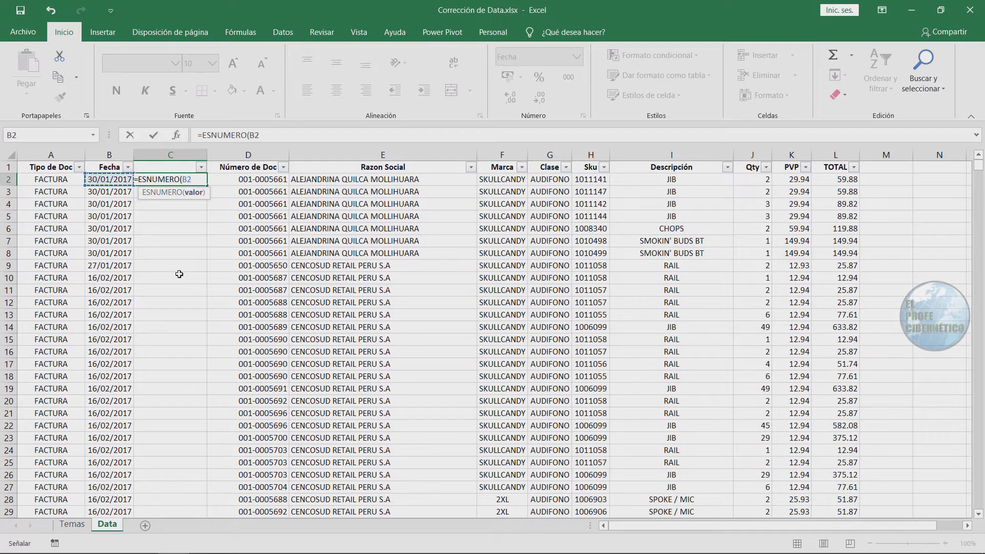
type(")")
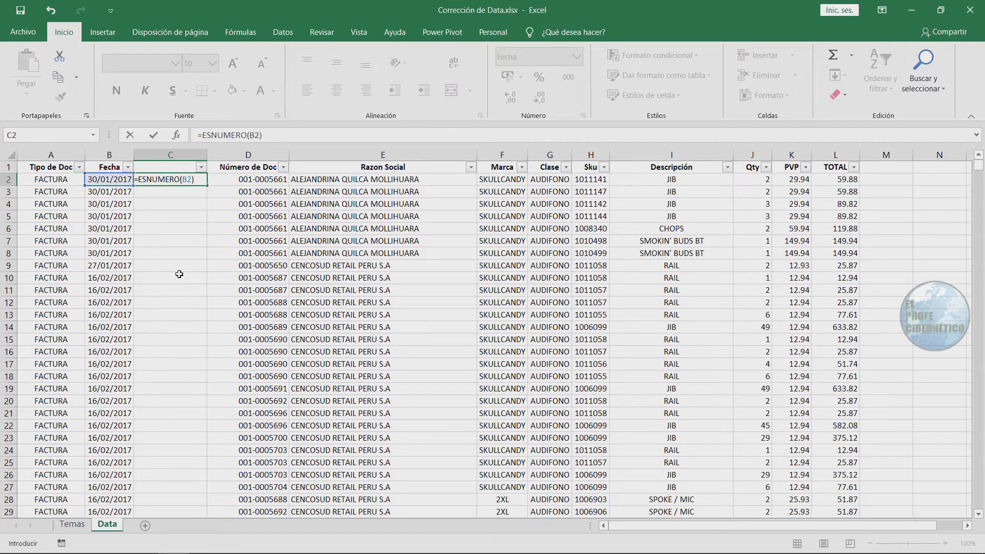
key("Return")
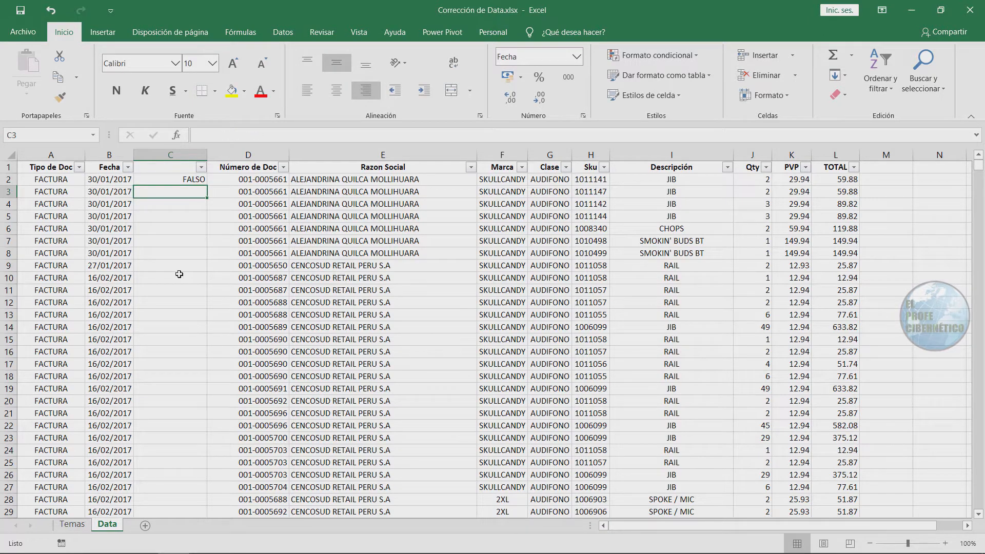
- Fill the ESNUMERO formula from C2 down column C to the last row of the table
left_click(171, 181)
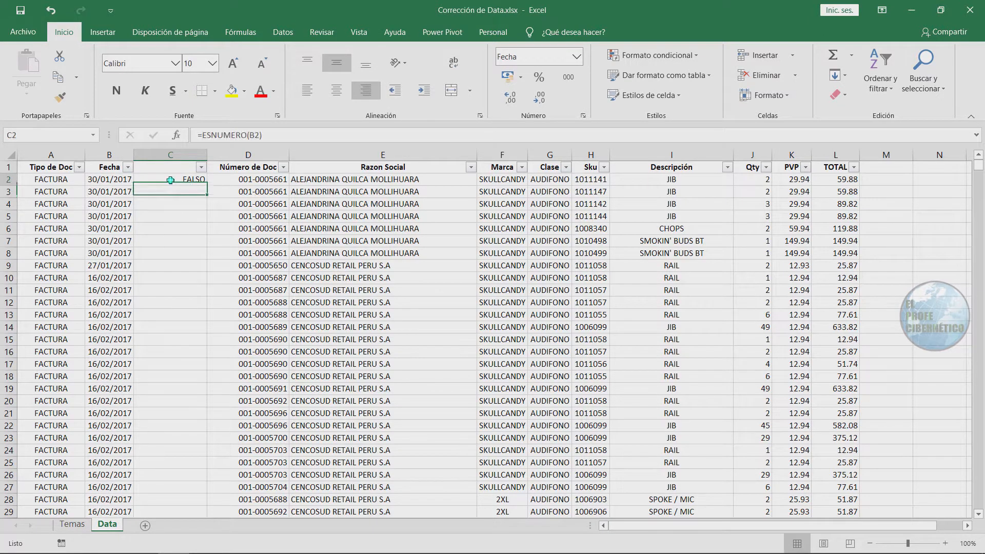
left_click(113, 180)
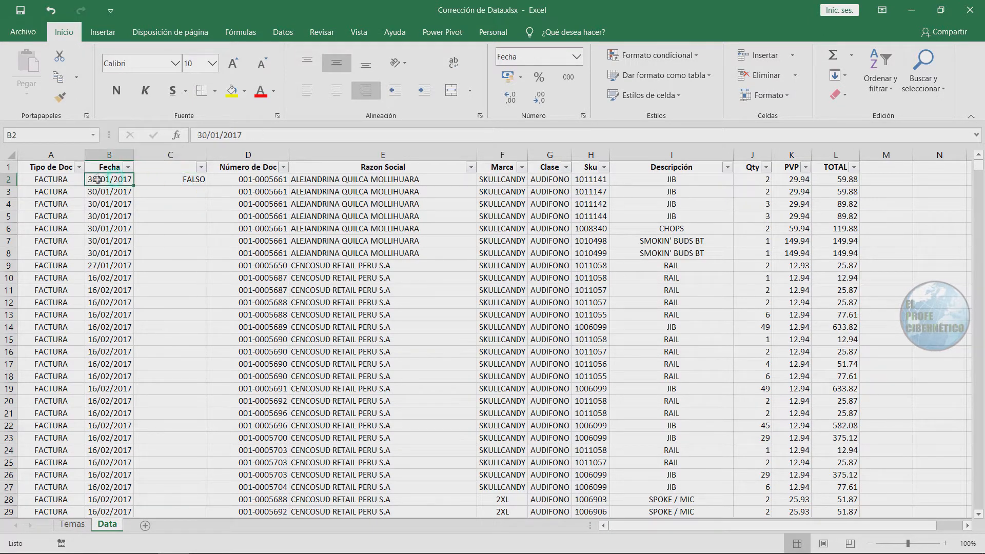
left_click(179, 178)
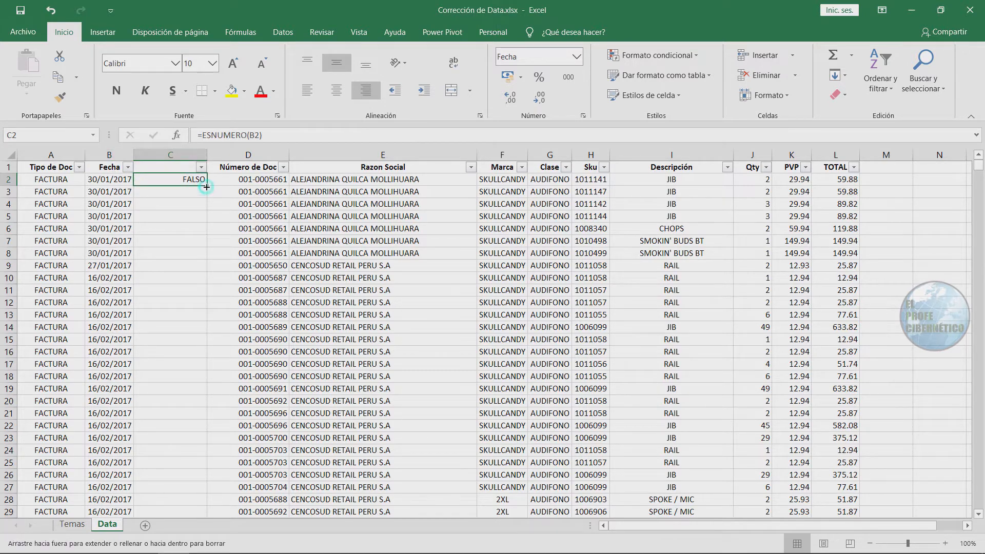
double_click(206, 187)
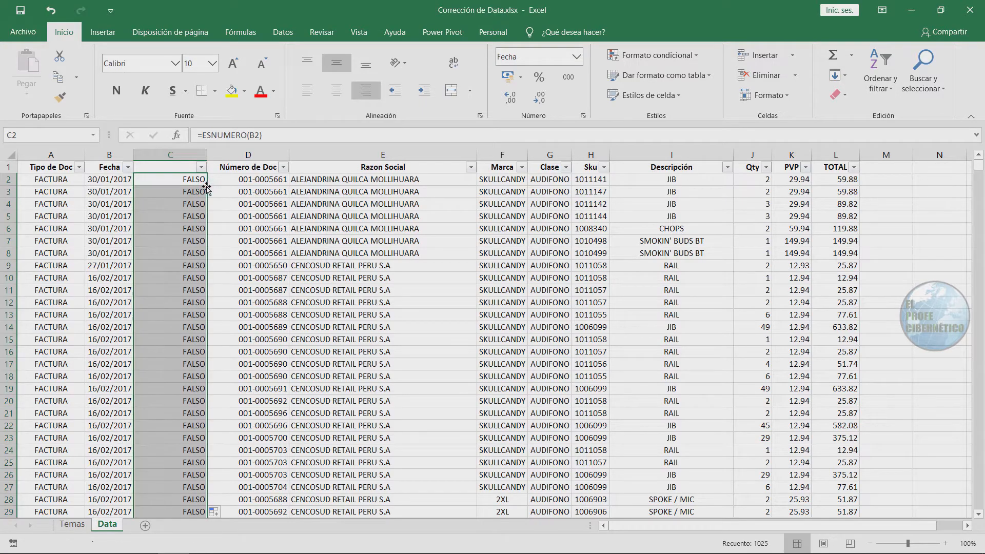
- Sort the table by the ESNUMERO results in column C from smallest to largest
scroll(237, 229, "down", 20)
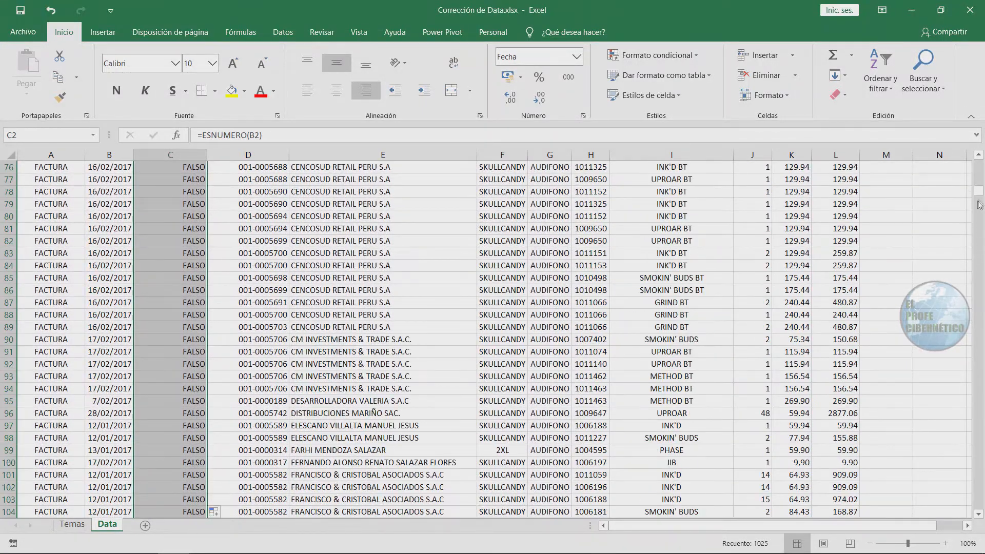
left_click_drag(978, 192, 978, 163)
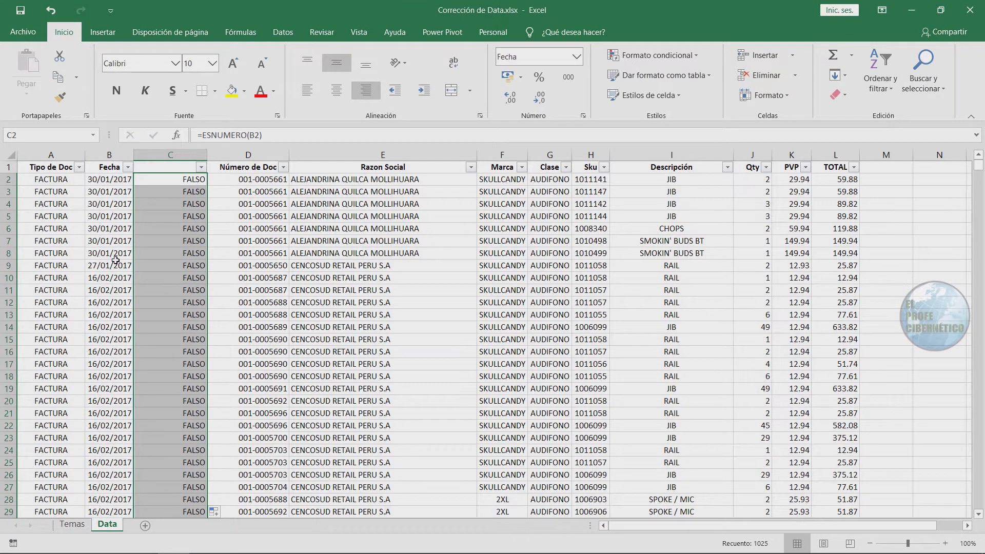
left_click(235, 220)
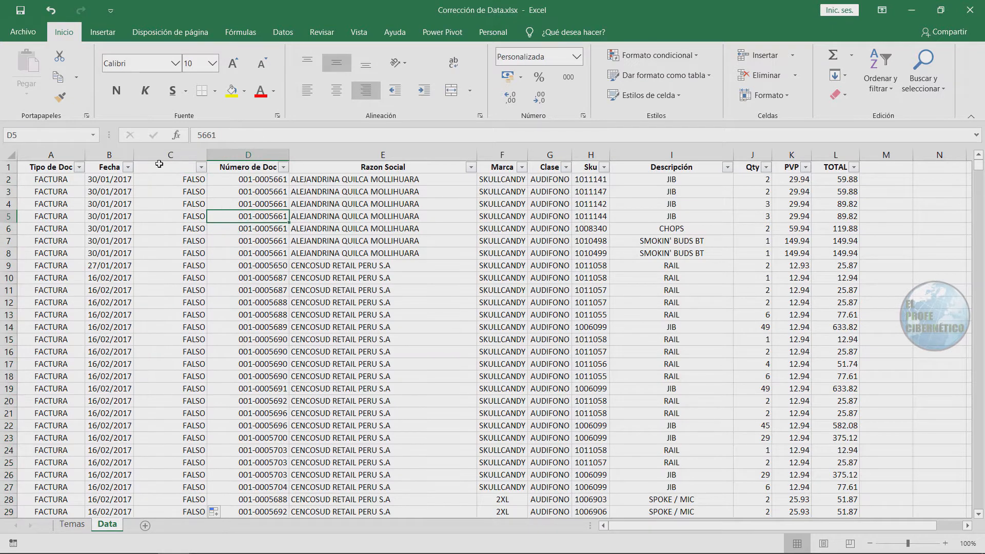
left_click(202, 168)
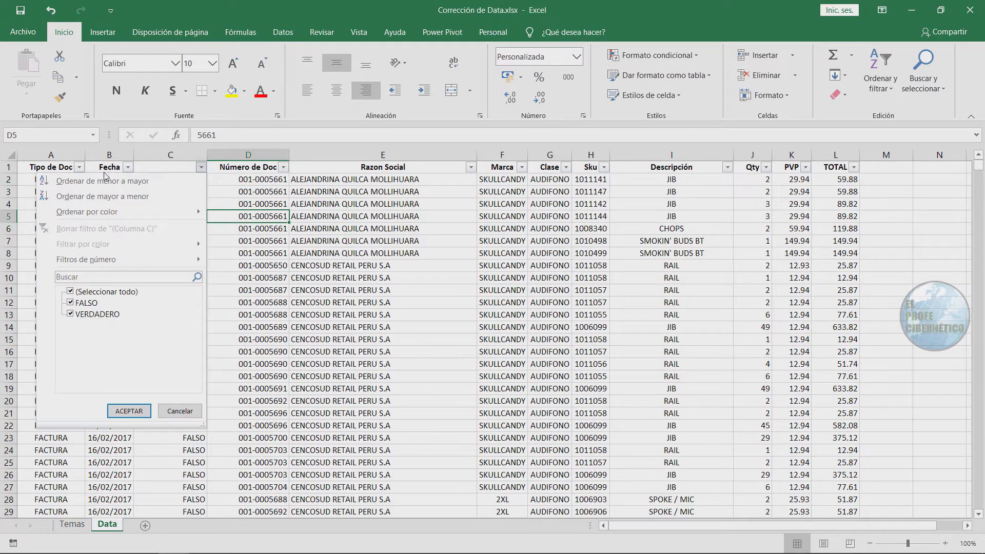
left_click(129, 182)
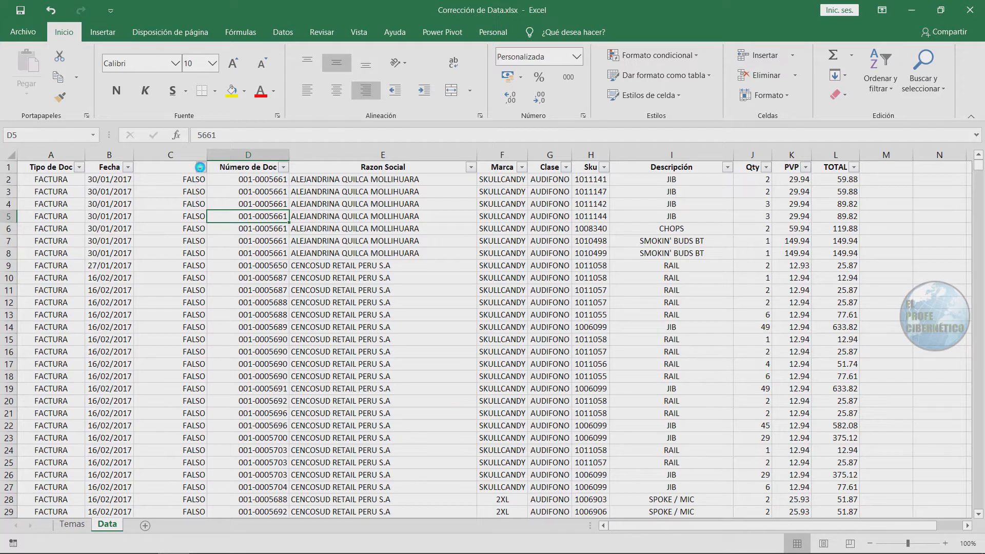
- Filter column C to show only the rows with the value FALSO
left_click(201, 169)
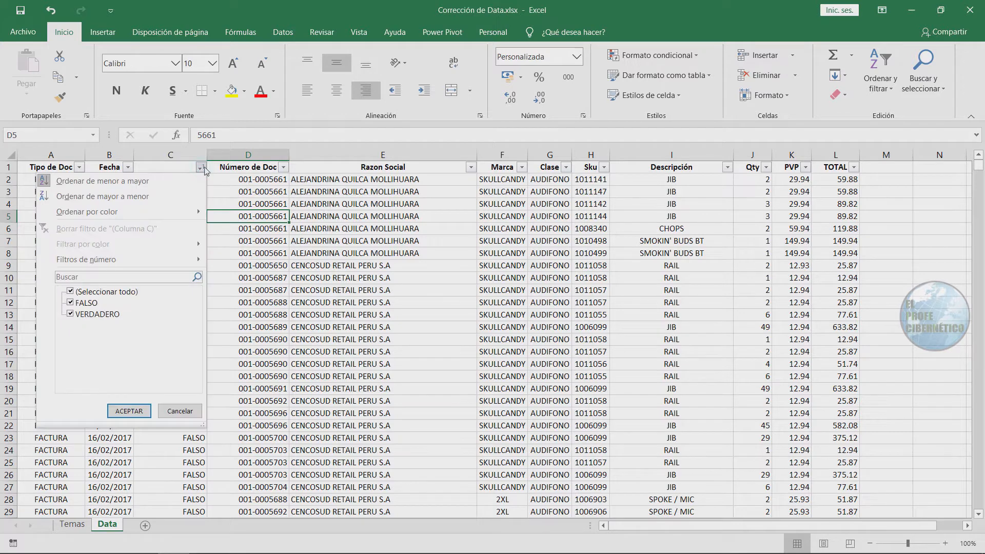
left_click(71, 315)
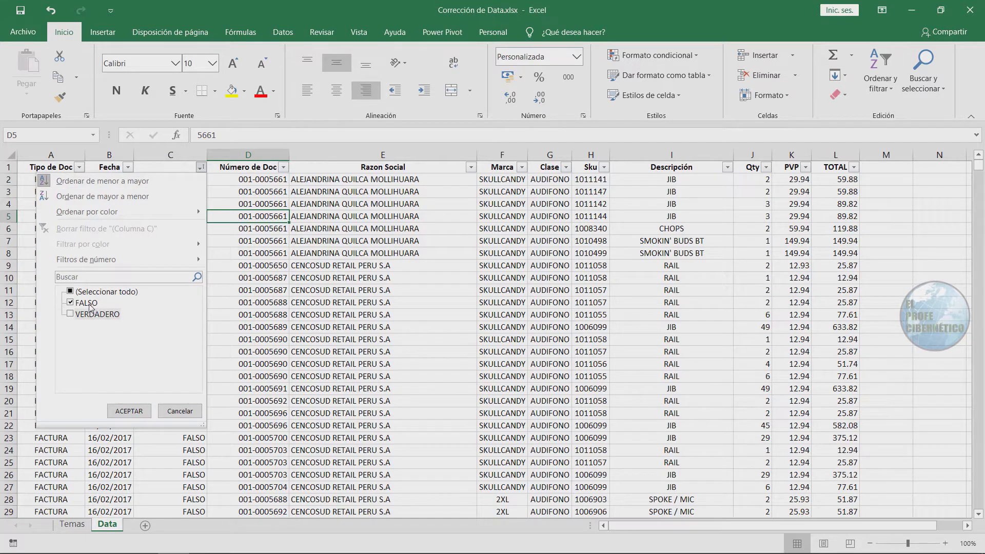
left_click(129, 411)
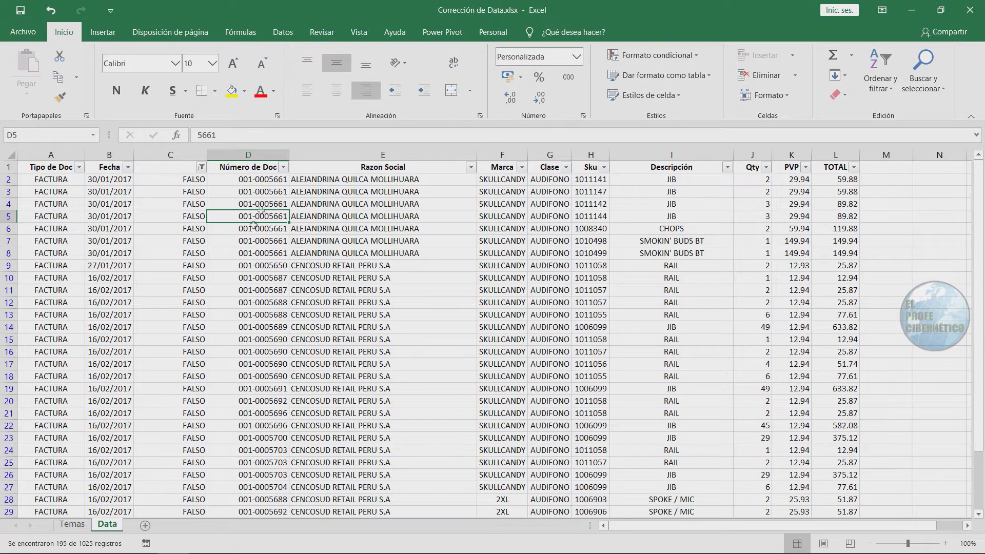
- Clear the ESNUMERO formulas from C2 down to the last filtered row of column C
left_click(171, 182)
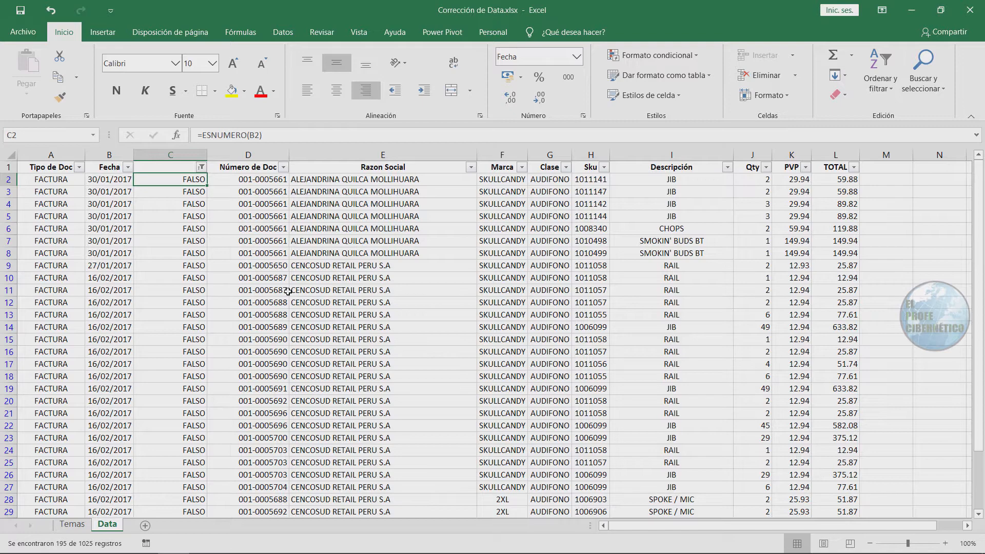
key("ctrl+shift+Down")
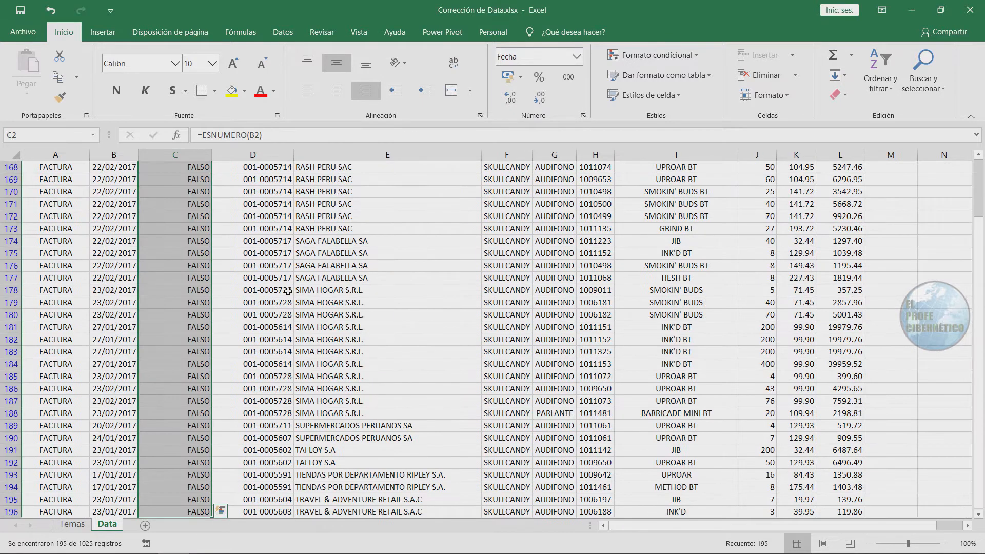
key("Delete")
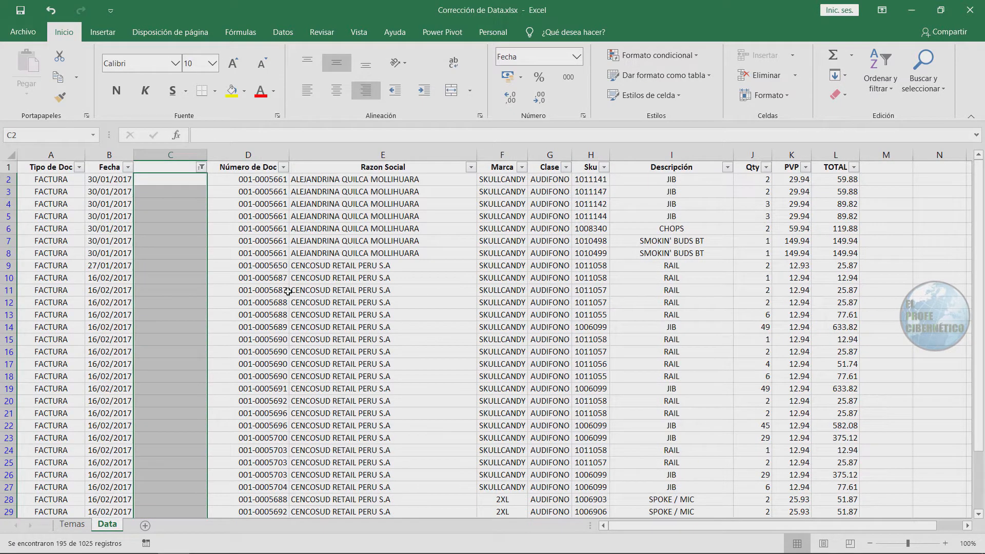
- Enter the formula =FECHANUMERO(B2) in cell C2 to convert the first text date into a real date
key("Up")
key("Down")
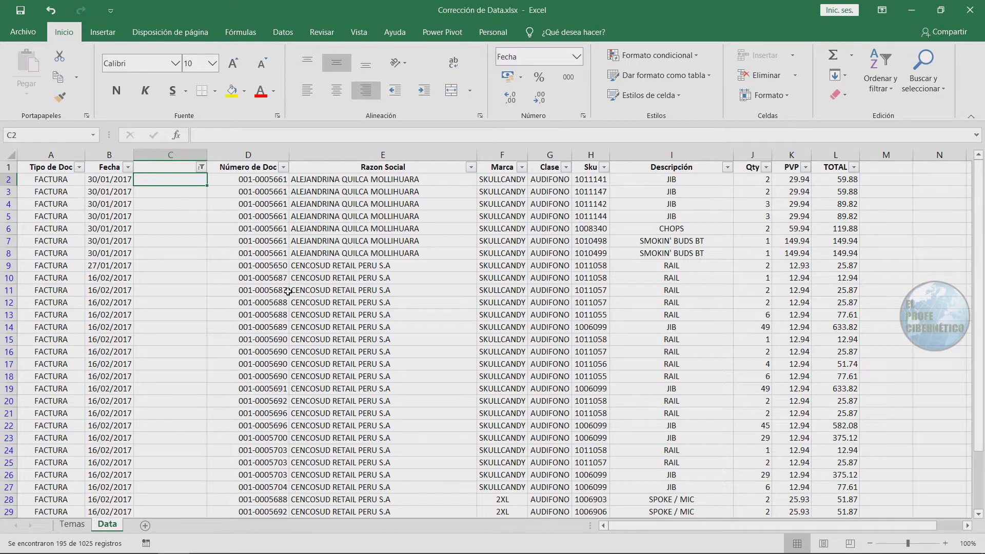
type("=")
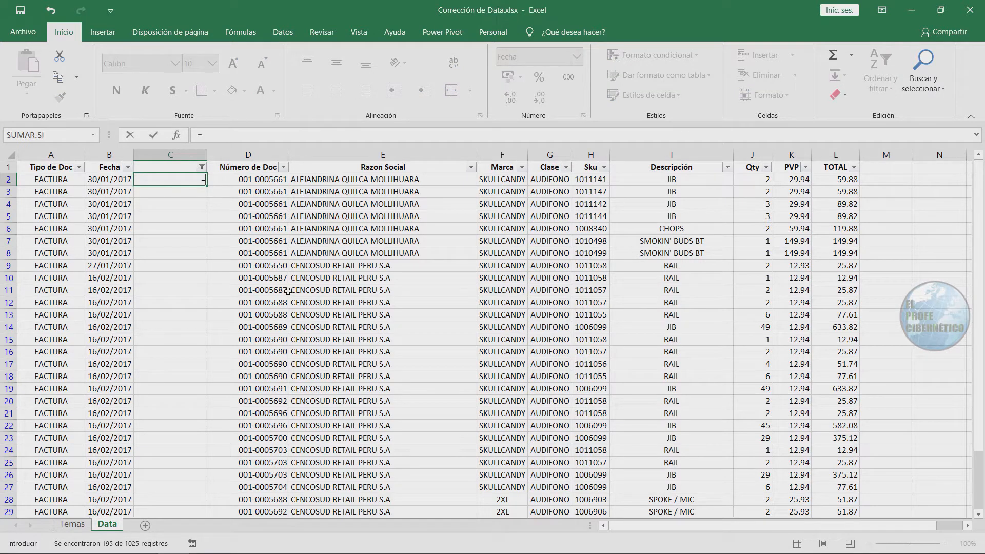
type("F")
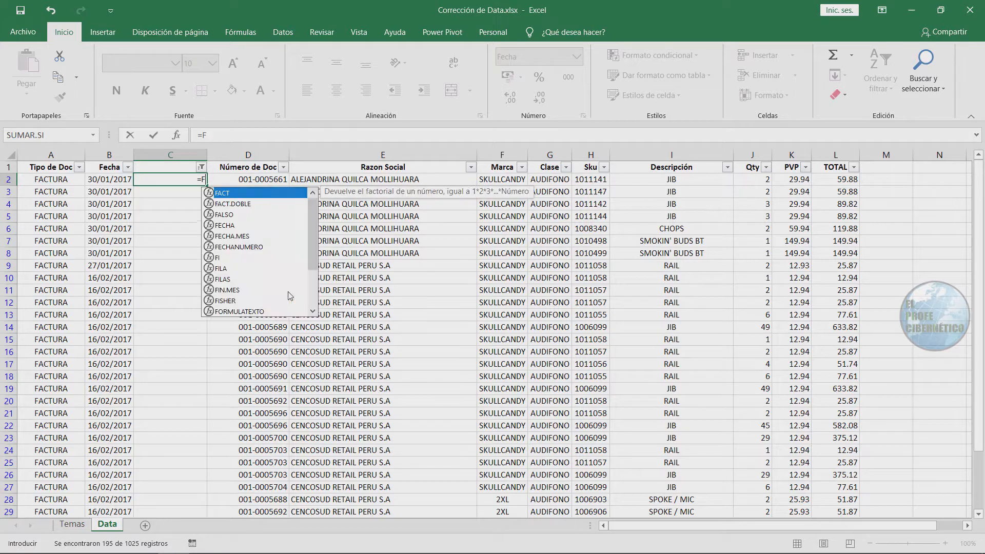
type("ECHANUME")
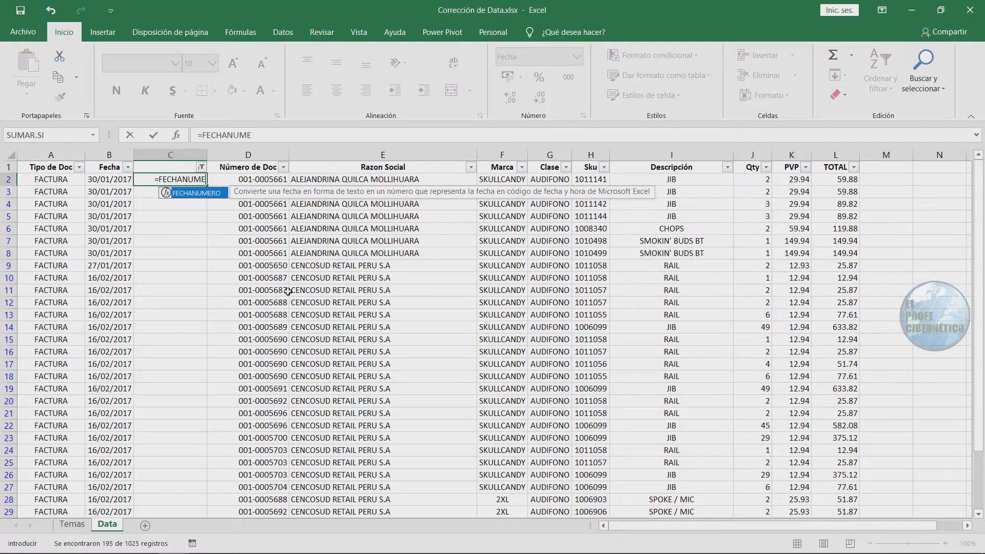
key("Tab")
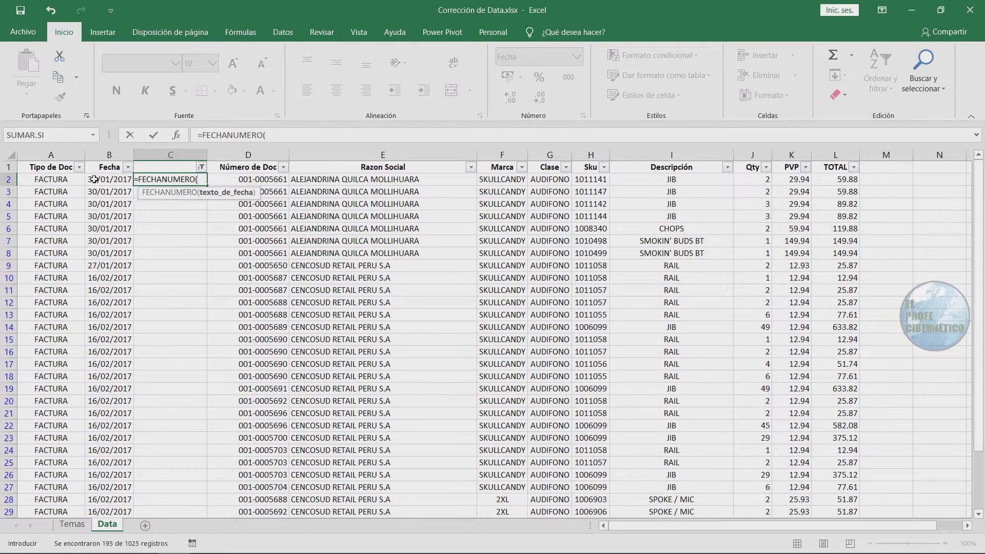
left_click(97, 179)
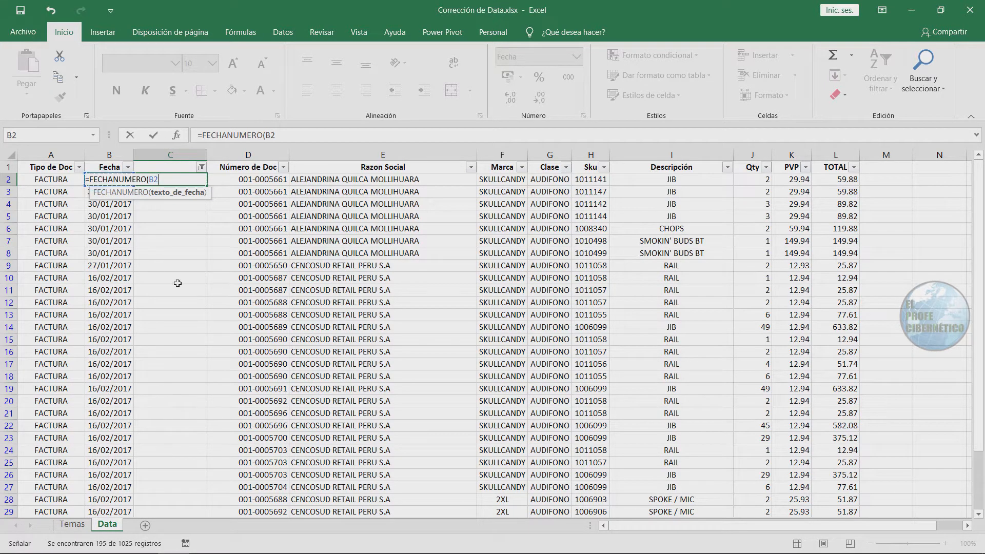
type(")")
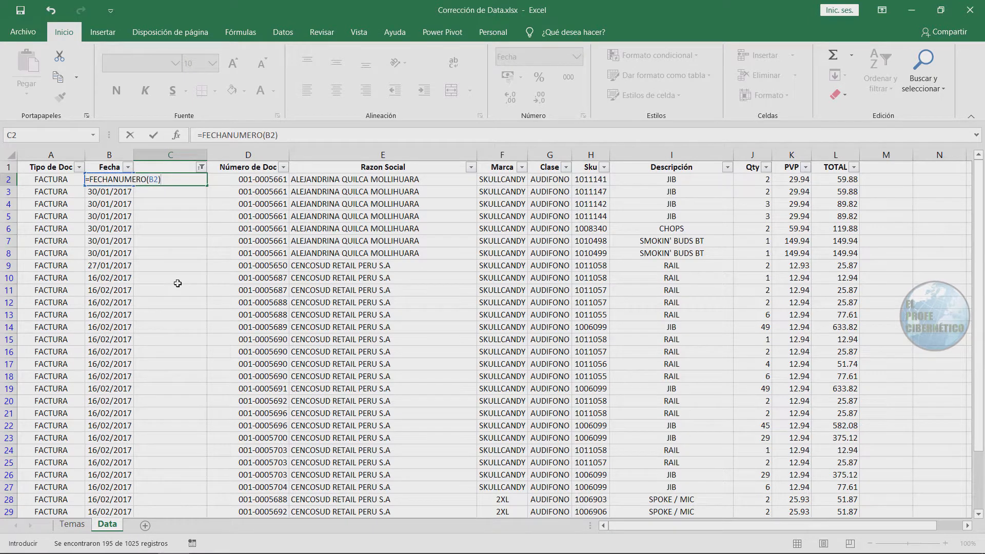
key("Return")
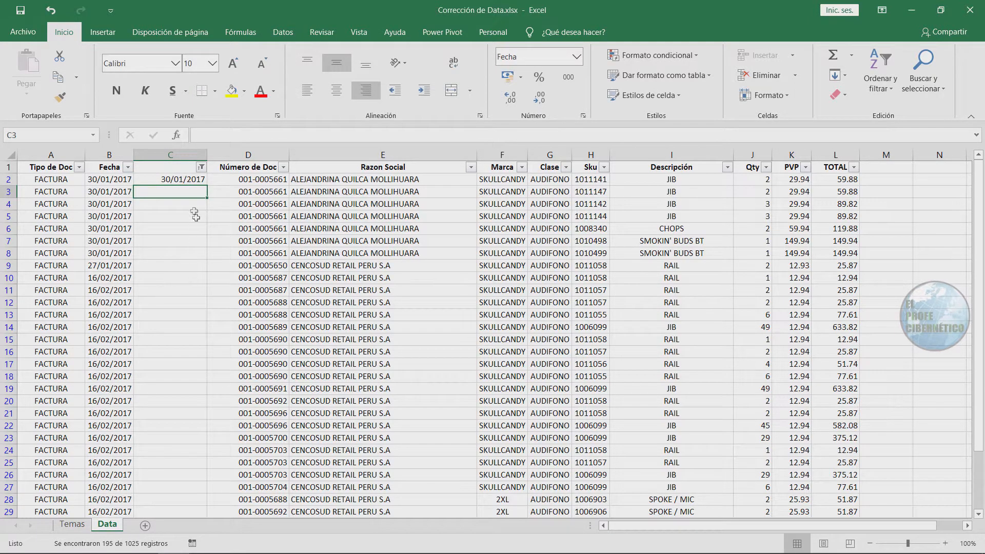
- Fill the FECHANUMERO formula down the filtered rows of column C and replace the formulas with their values
left_click(183, 179)
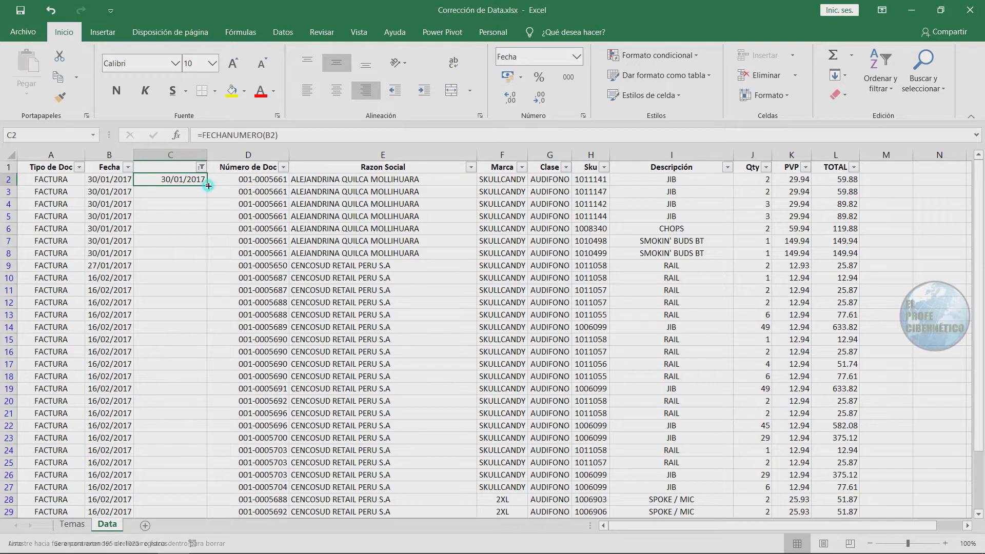
double_click(209, 186)
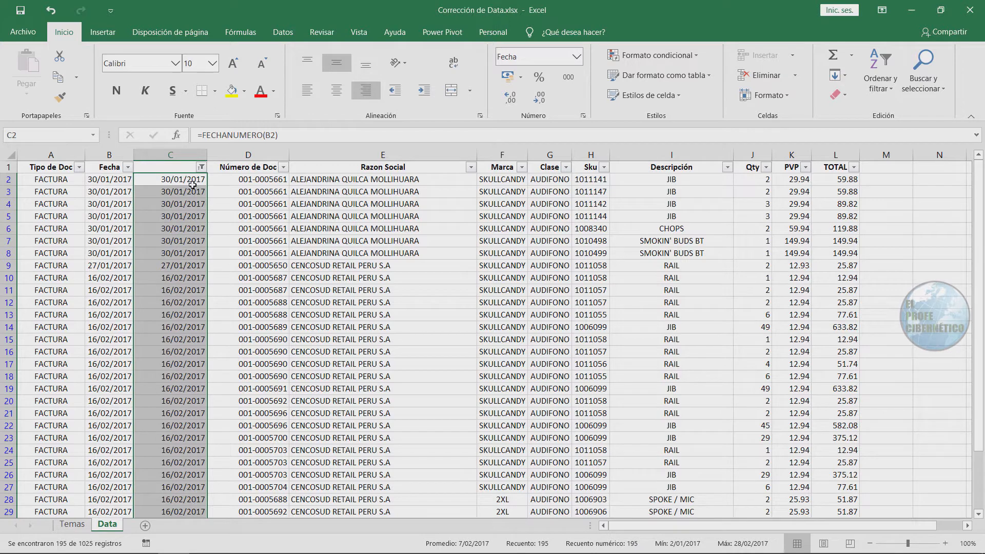
key("ctrl+c")
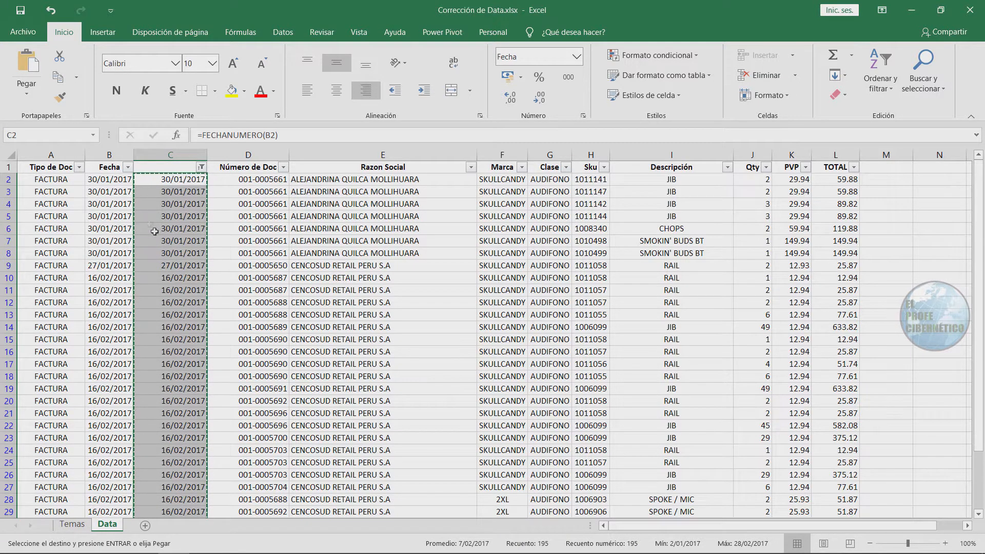
right_click(163, 214)
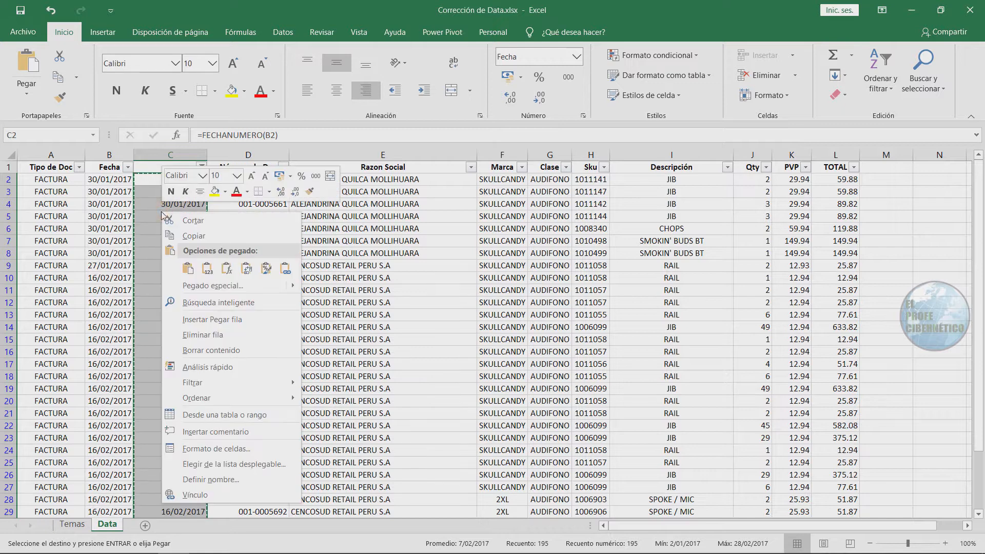
left_click(208, 269)
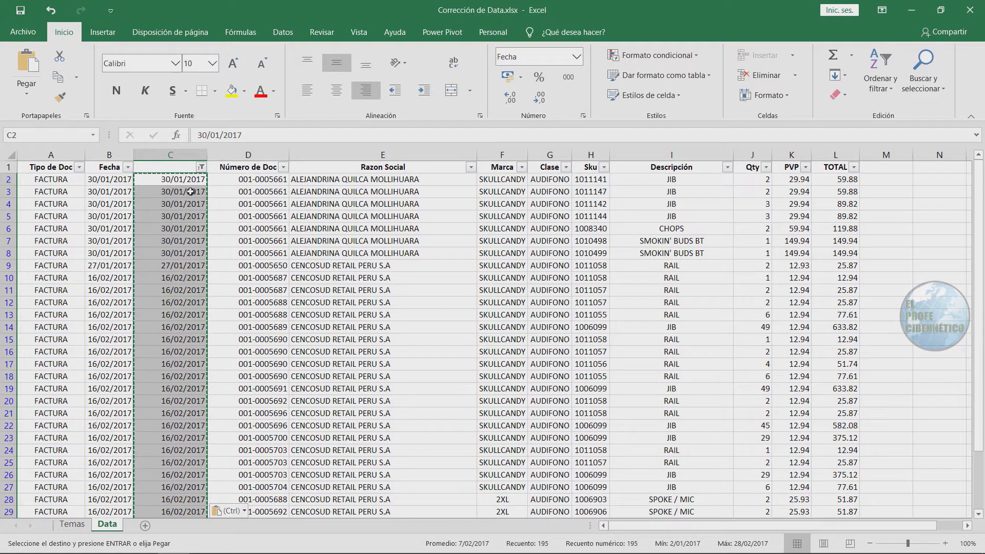
key("Escape")
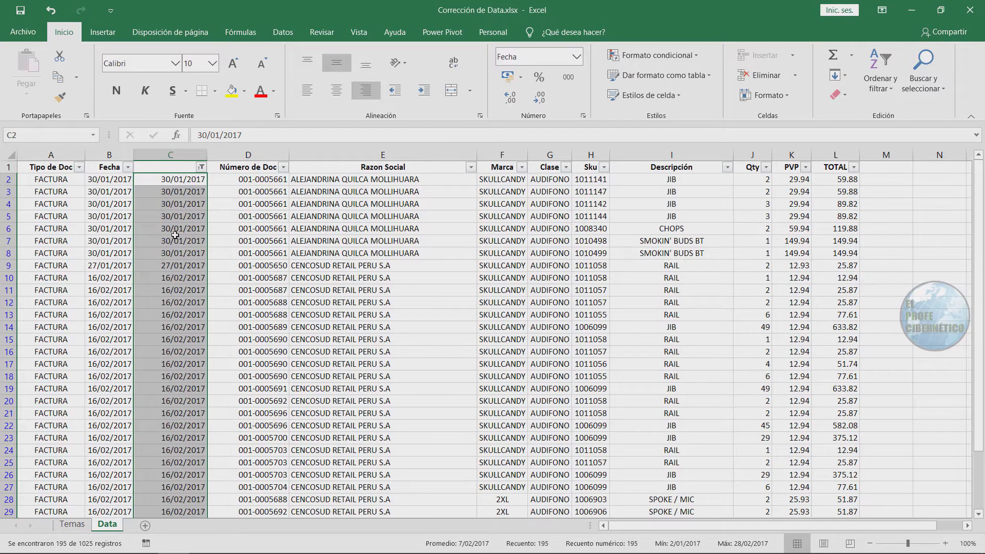
- Copy the converted dates from column C over the text dates in the Fecha column, starting at B2
key("ctrl+c")
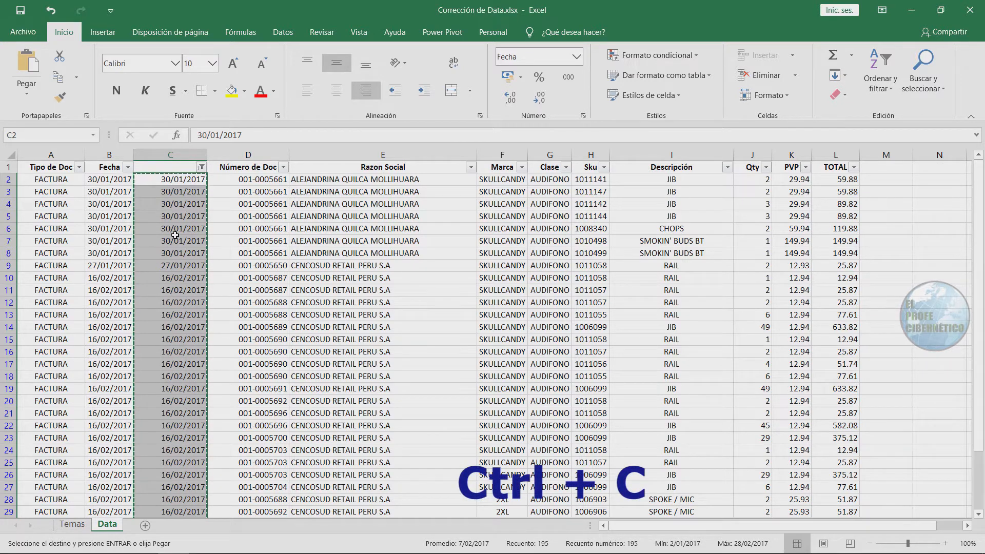
left_click(111, 179)
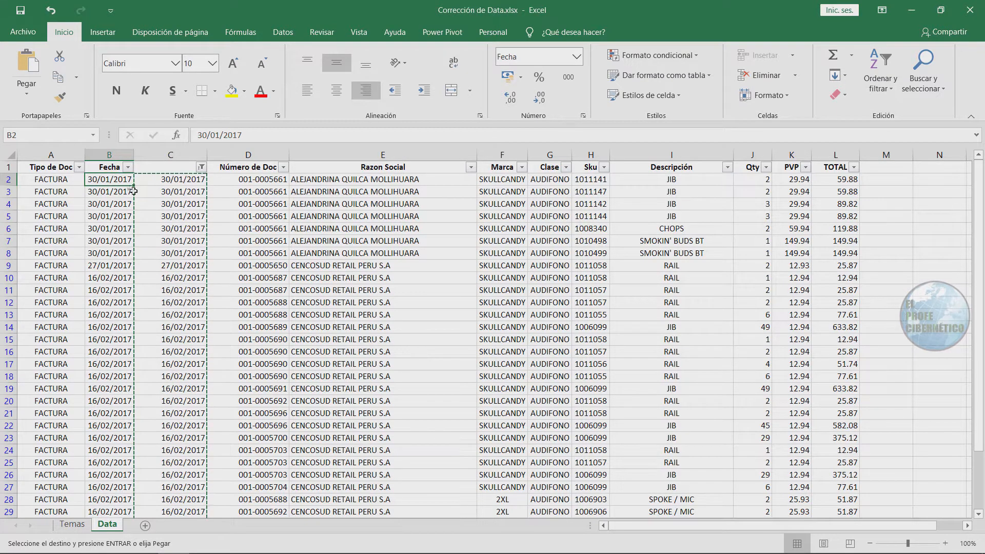
key("ctrl+v")
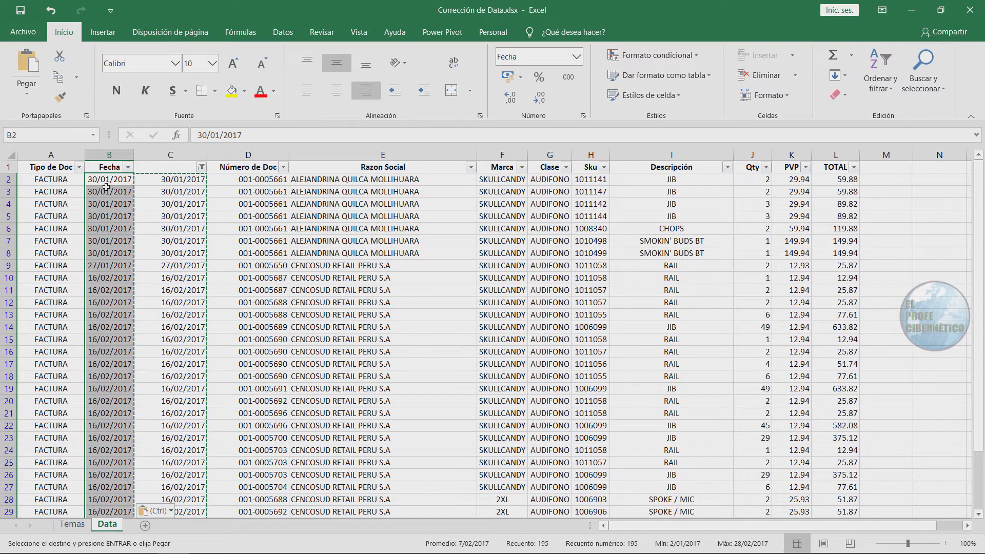
- Delete the helper column C from the table
left_click(180, 155)
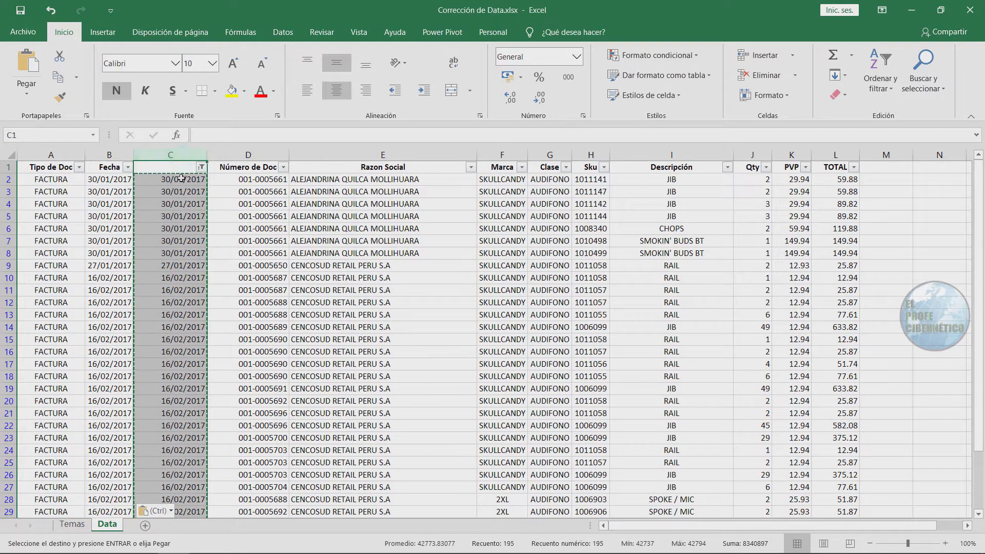
right_click(166, 153)
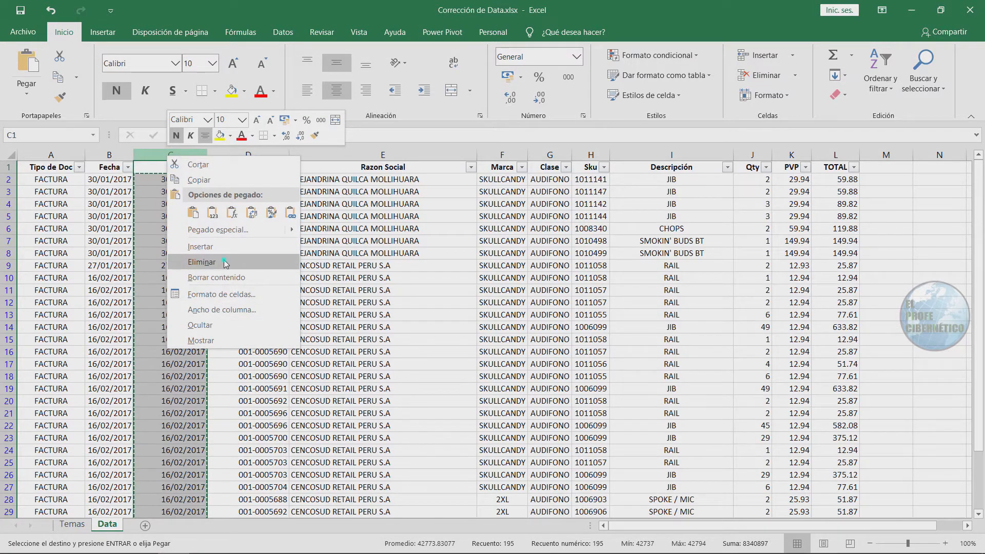
left_click(201, 263)
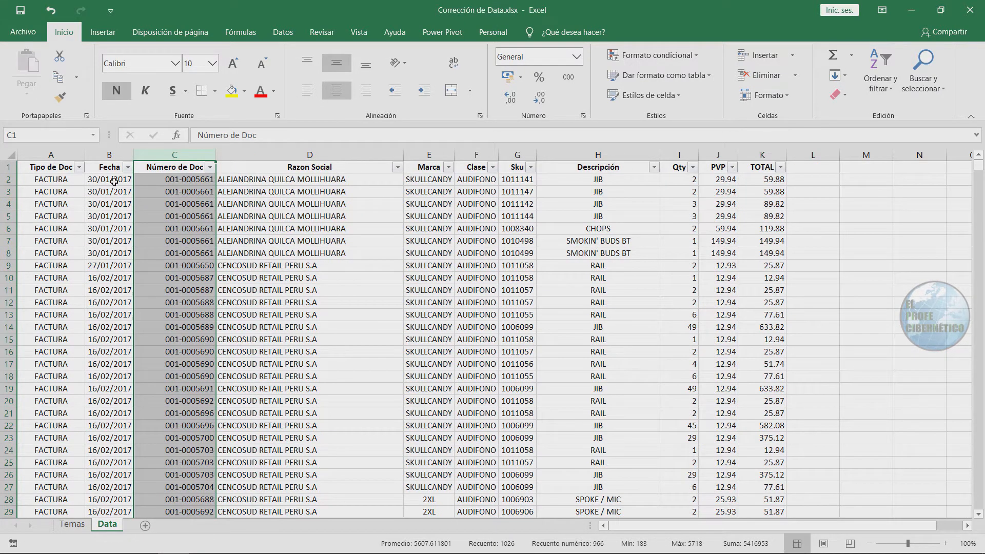
- Check the numeric count of the Fecha column and inspect several of its converted dates
left_click(116, 152)
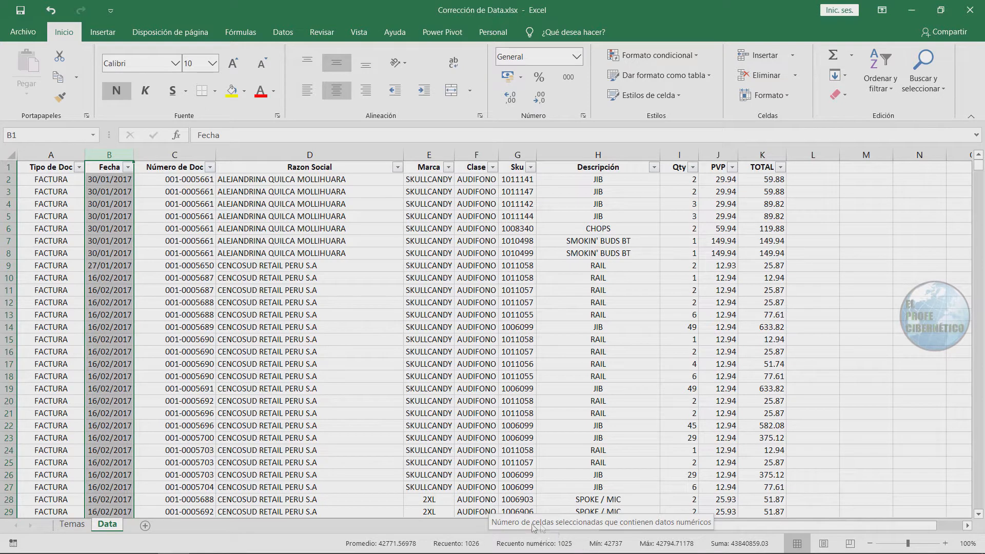
left_click(106, 166)
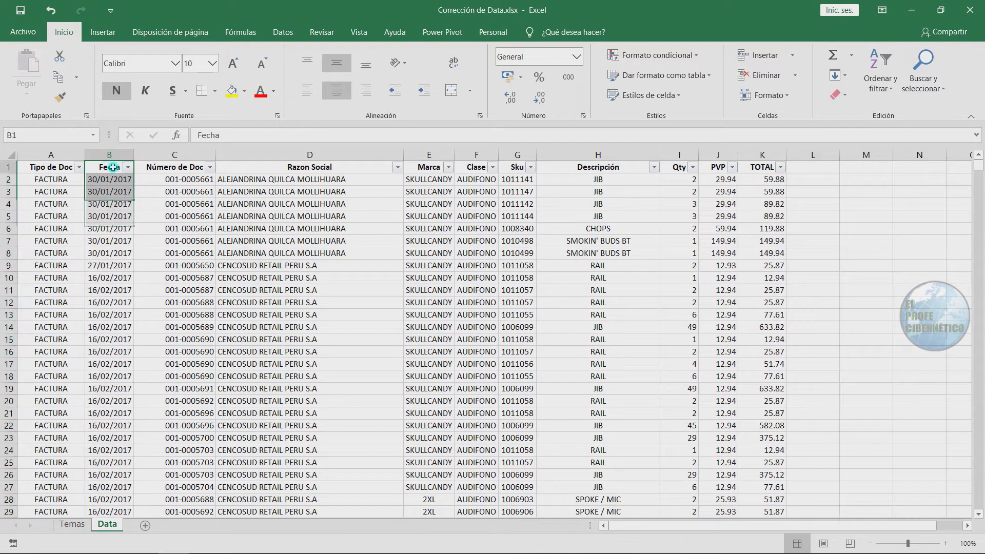
left_click(105, 178)
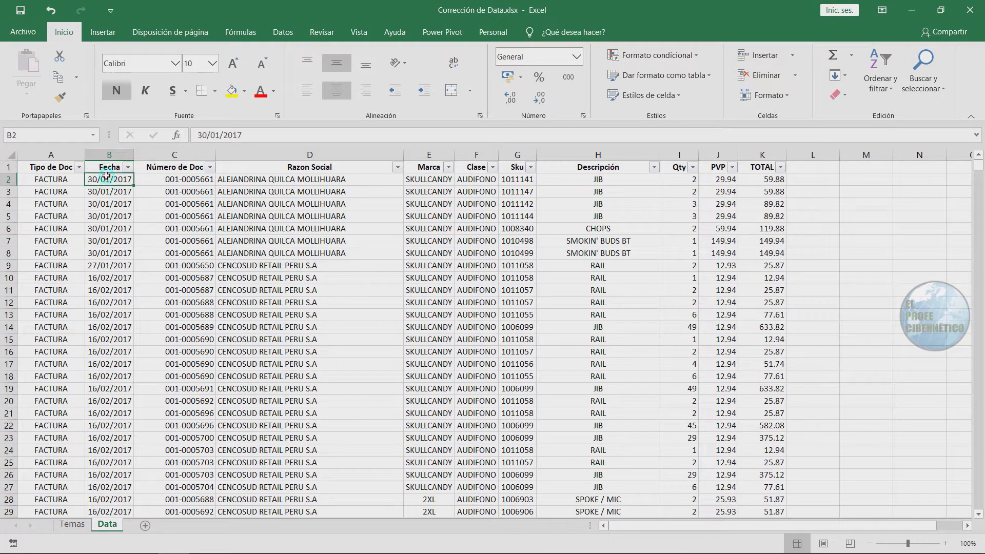
left_click(106, 354)
left_click(108, 289)
left_click(109, 216)
left_click(110, 181)
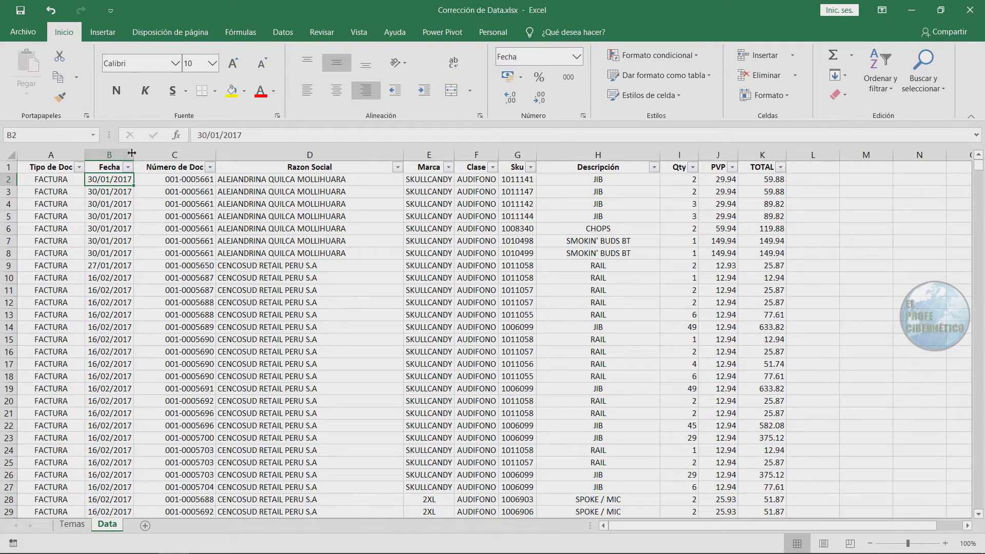
- Check the numeric count of the Número de Doc column and inspect the stored values of several of its cells
left_click(182, 155)
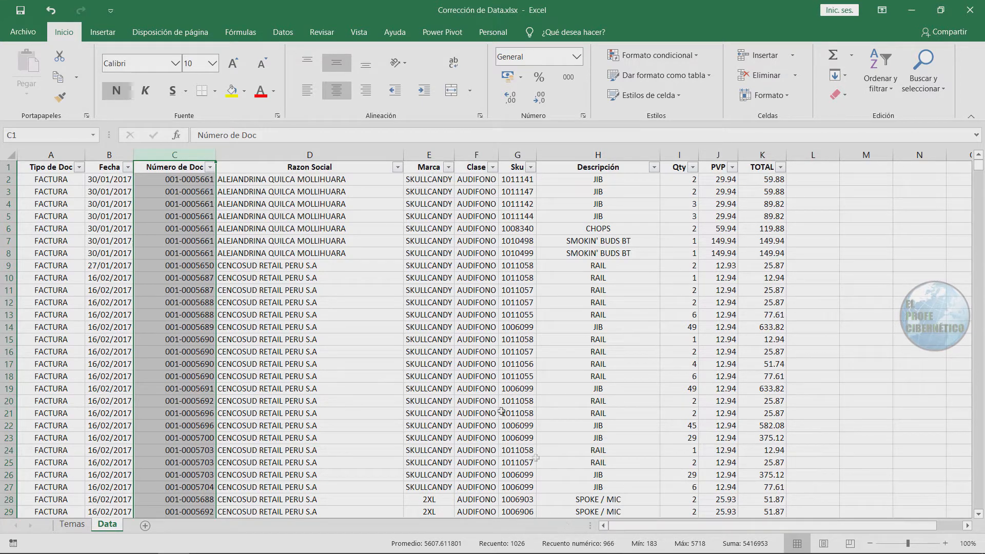
left_click(200, 191)
left_click(193, 242)
left_click(190, 305)
left_click_drag(189, 380, 190, 389)
left_click(193, 427)
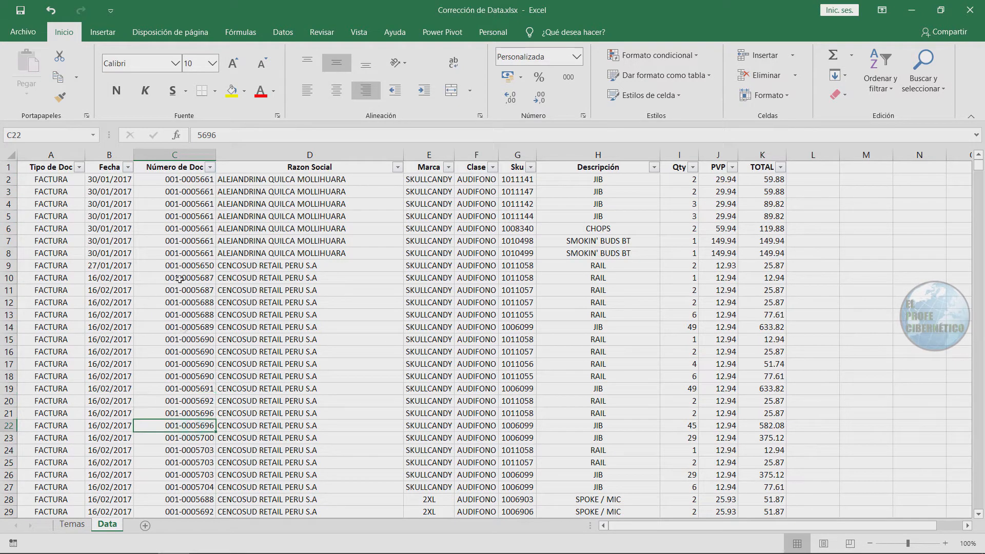
left_click(185, 150)
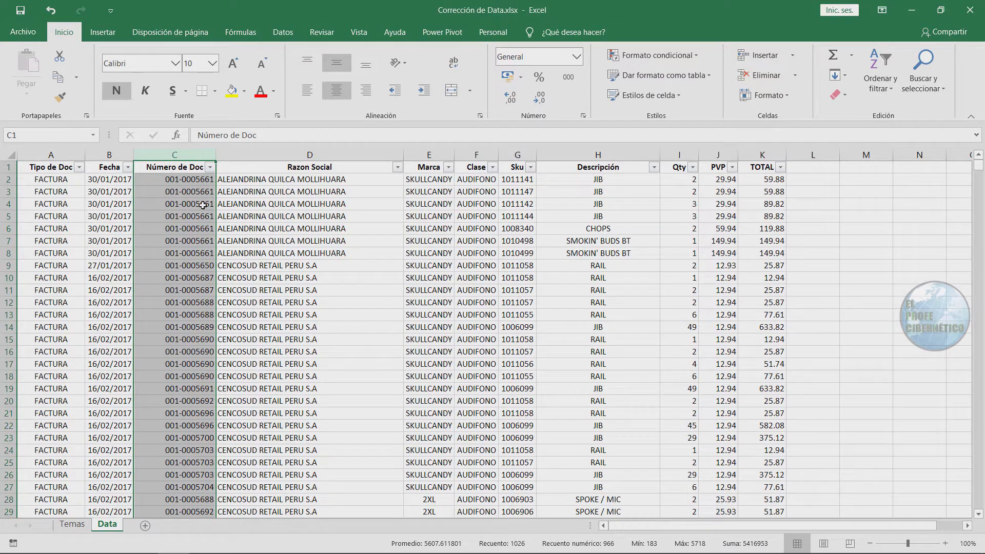
- Compare the value stored in C2 with the document number displayed in the cell
left_click(194, 183)
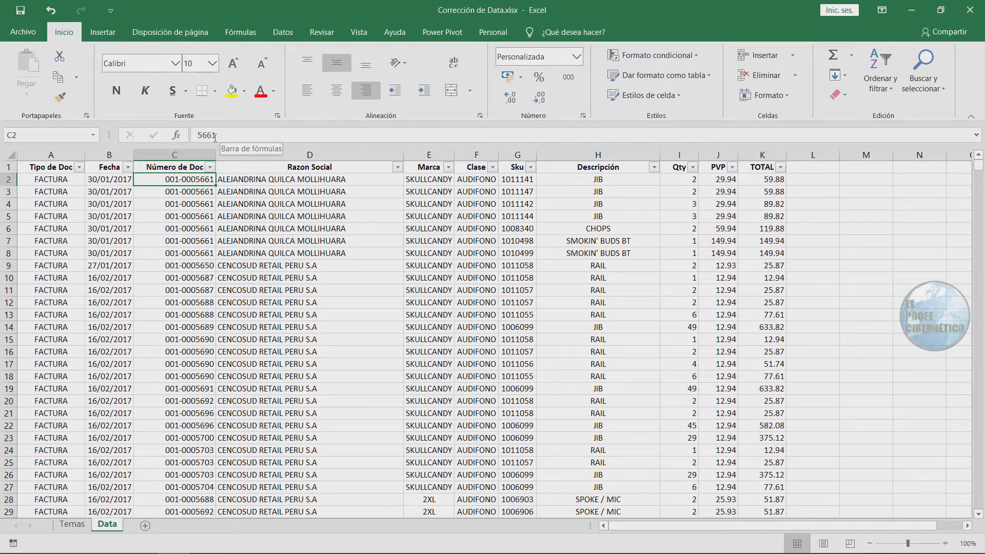
left_click(230, 135)
left_click_drag(230, 135, 188, 139)
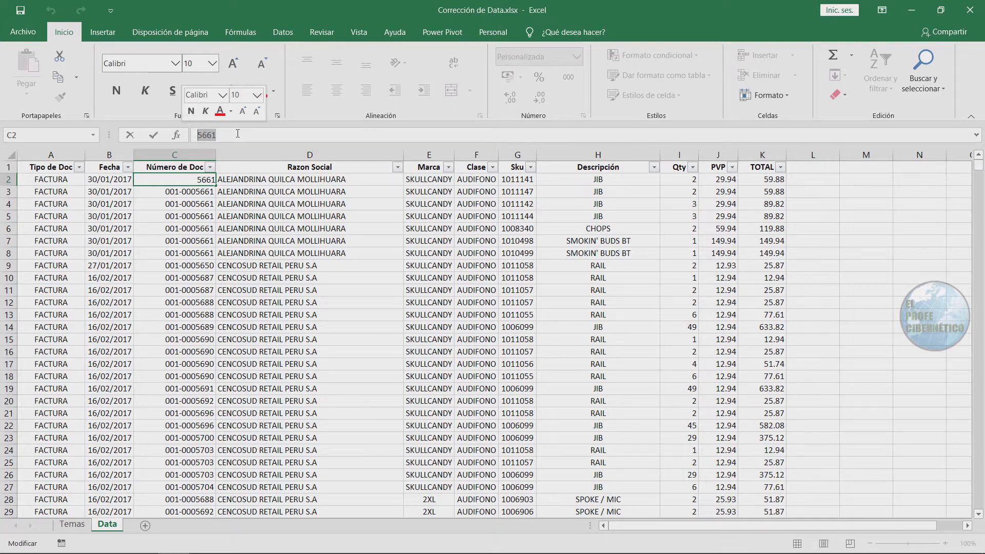
left_click(183, 212)
left_click(177, 179)
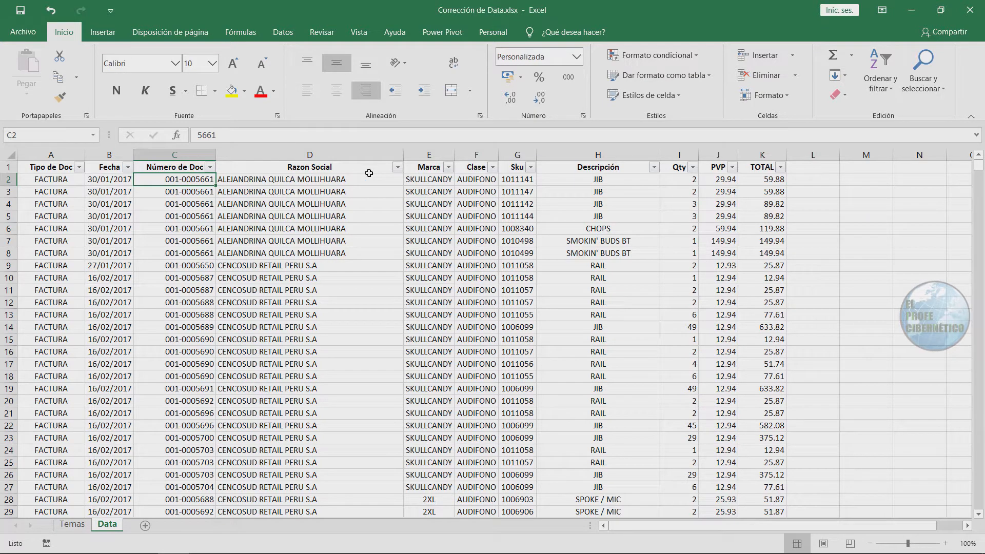
- Examine the custom number format code applied to cell C2 and leave it unchanged
key("ctrl+1")
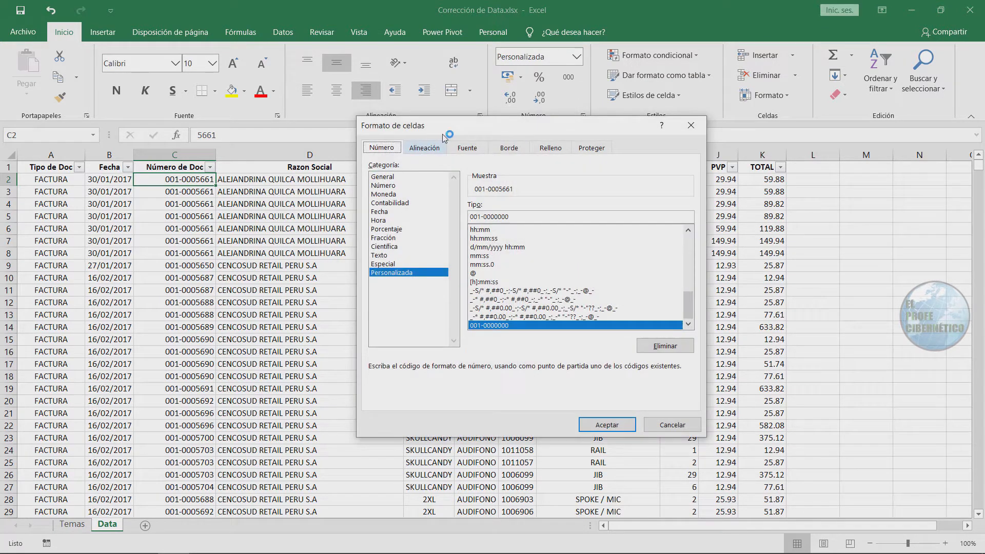
left_click_drag(477, 126, 349, 129)
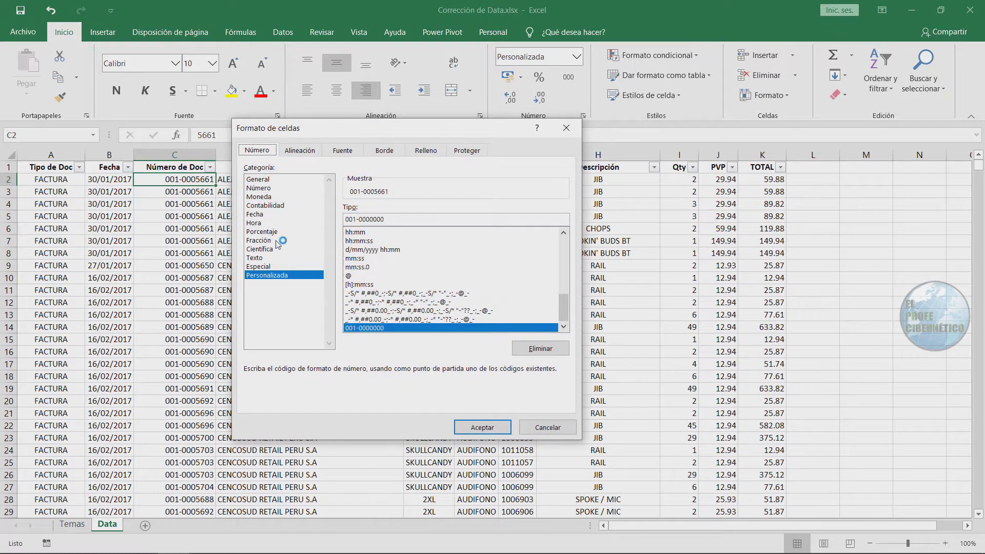
left_click(288, 277)
left_click_drag(348, 220, 404, 219)
double_click(376, 220)
left_click(402, 217)
left_click(566, 127)
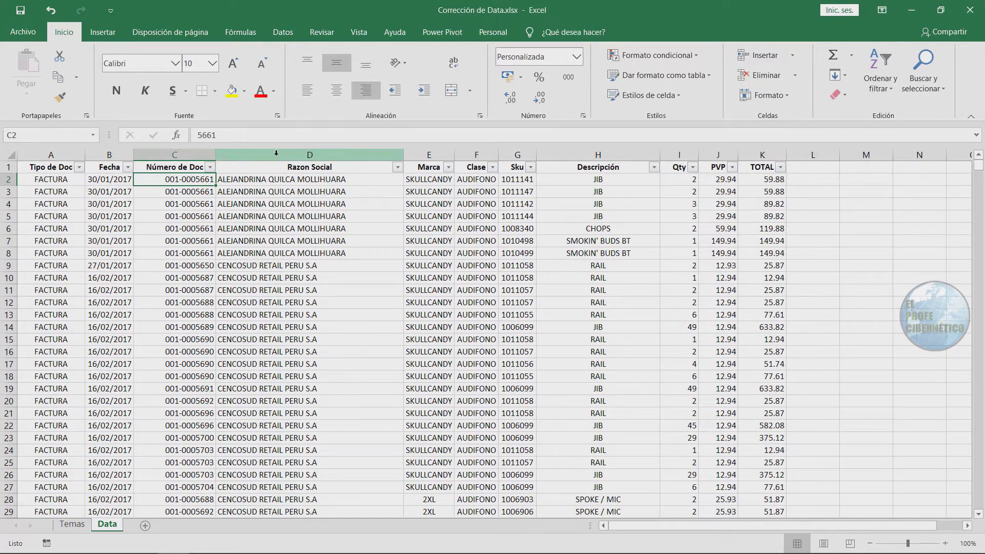
- Insert an empty helper column between Número de Doc and Razon Social
left_click(295, 152)
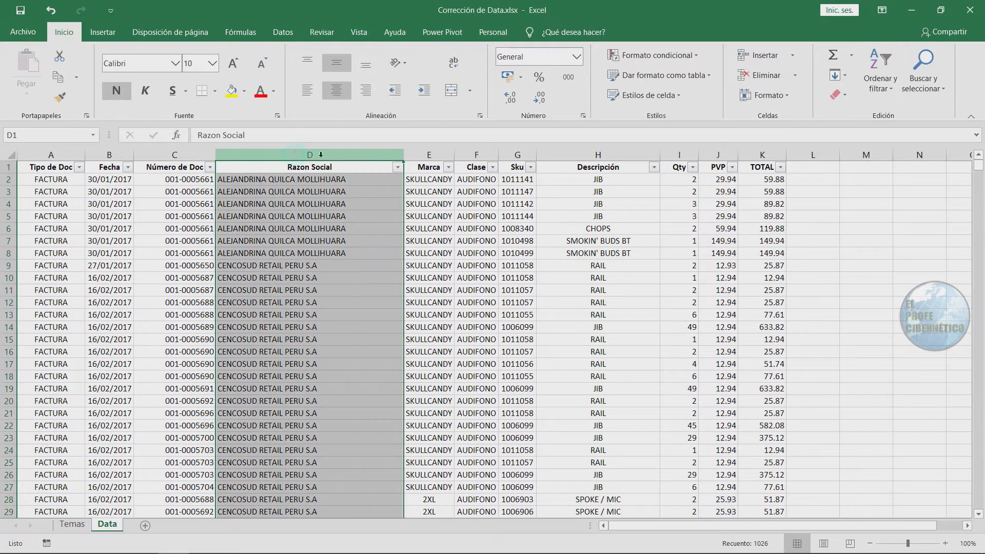
right_click(268, 152)
left_click(314, 241)
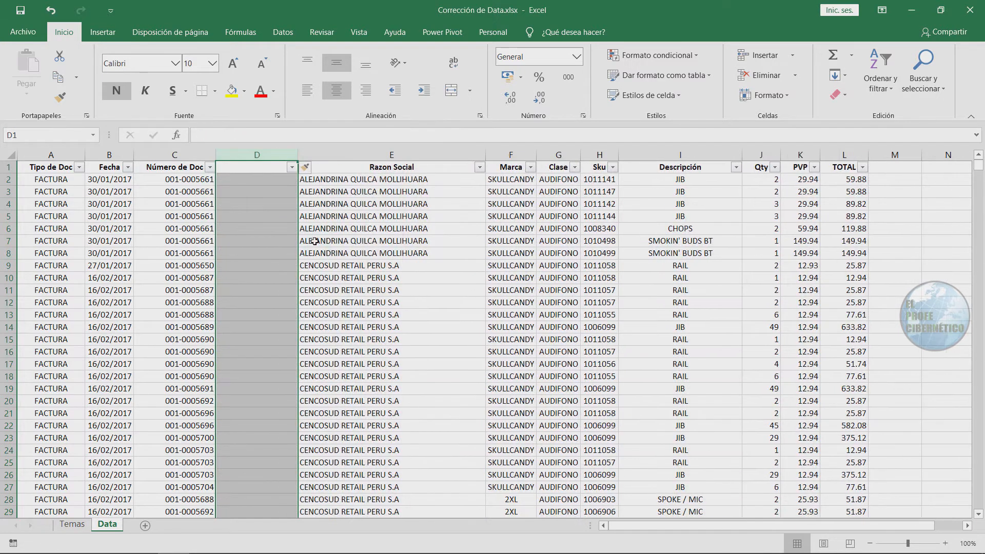
- Enter =ESNUMERO(C2) in D2 and fill the formula down column D for all data rows
left_click(237, 180)
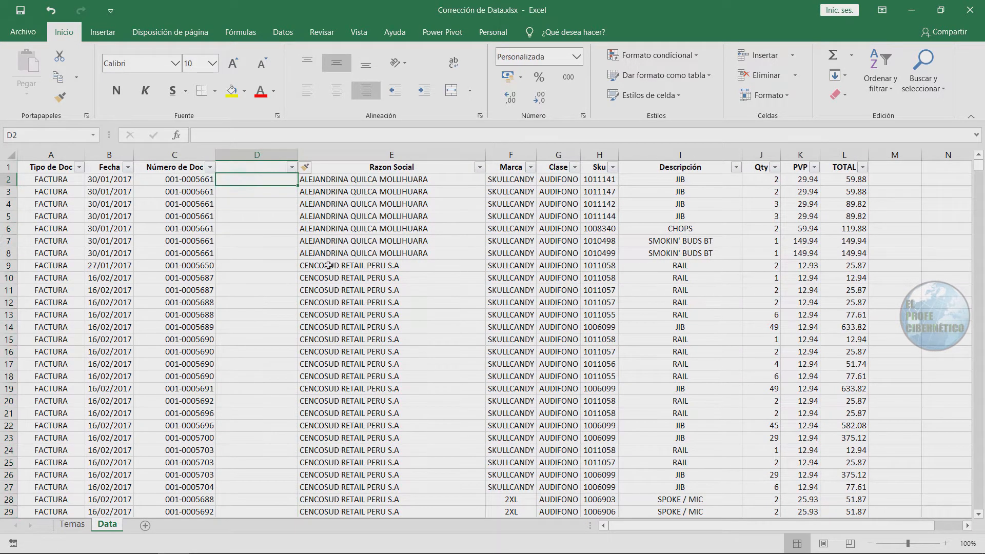
type("=ESNUM")
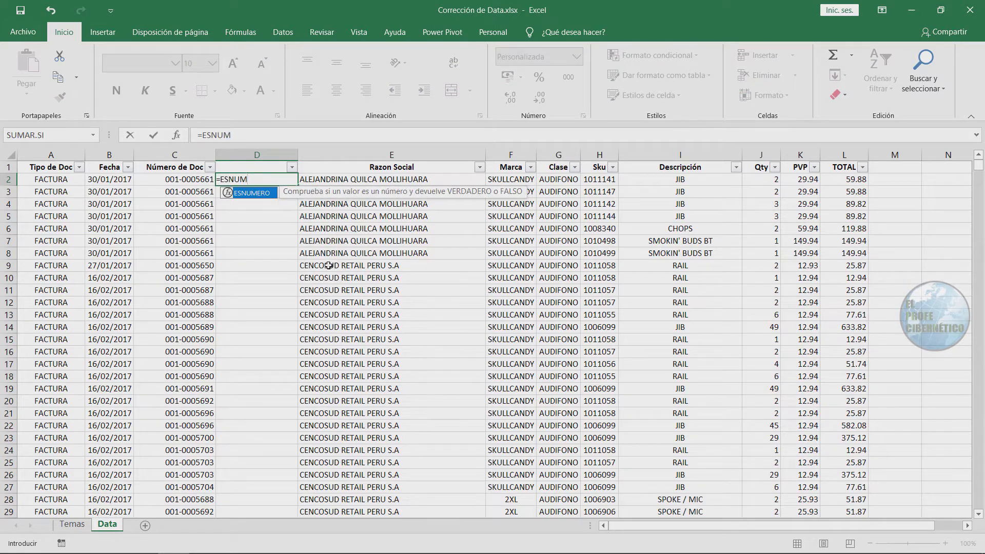
key("Tab")
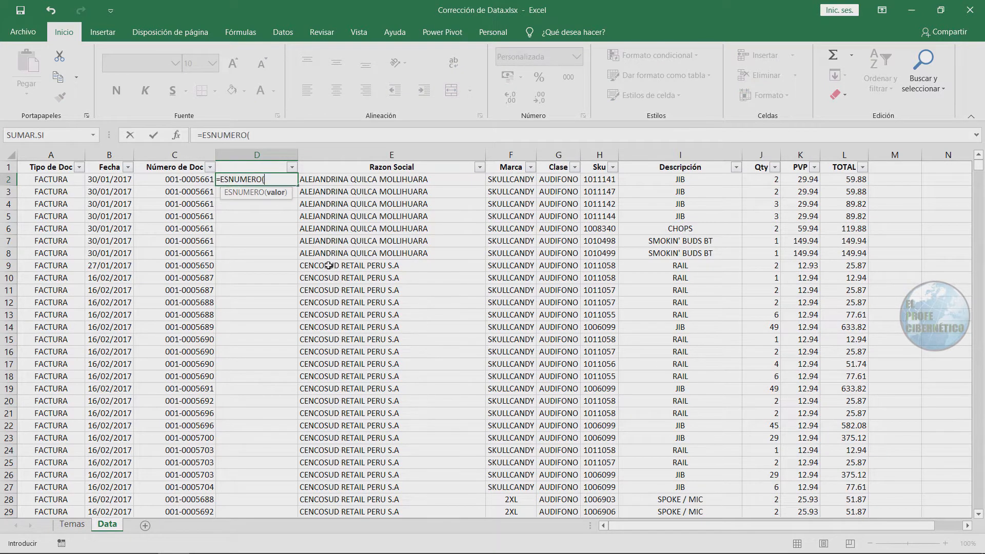
left_click(158, 179)
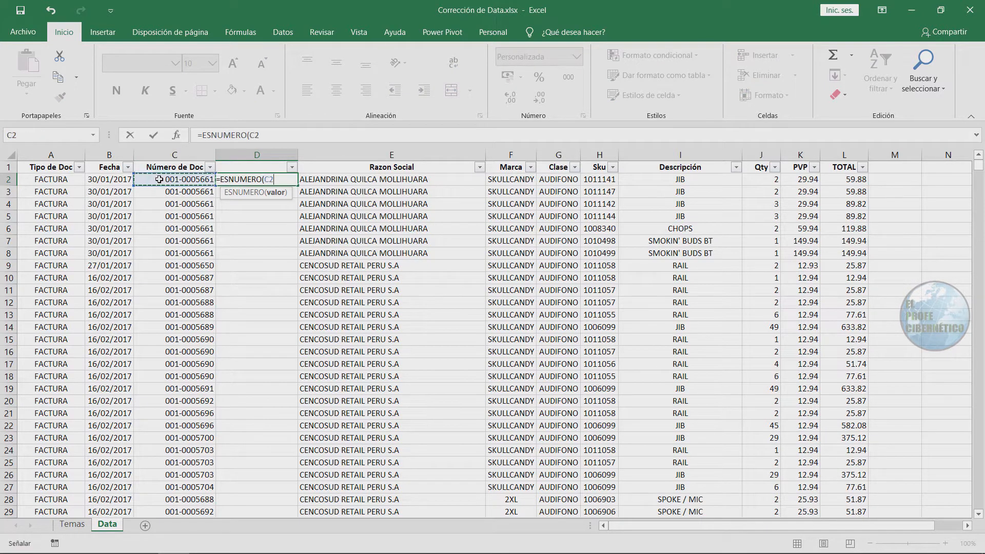
key("Return")
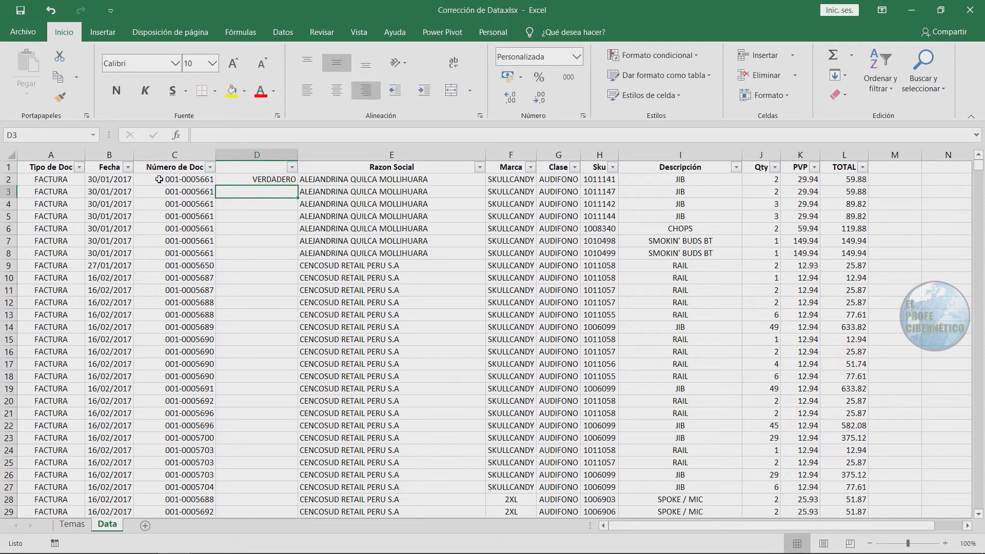
left_click(263, 182)
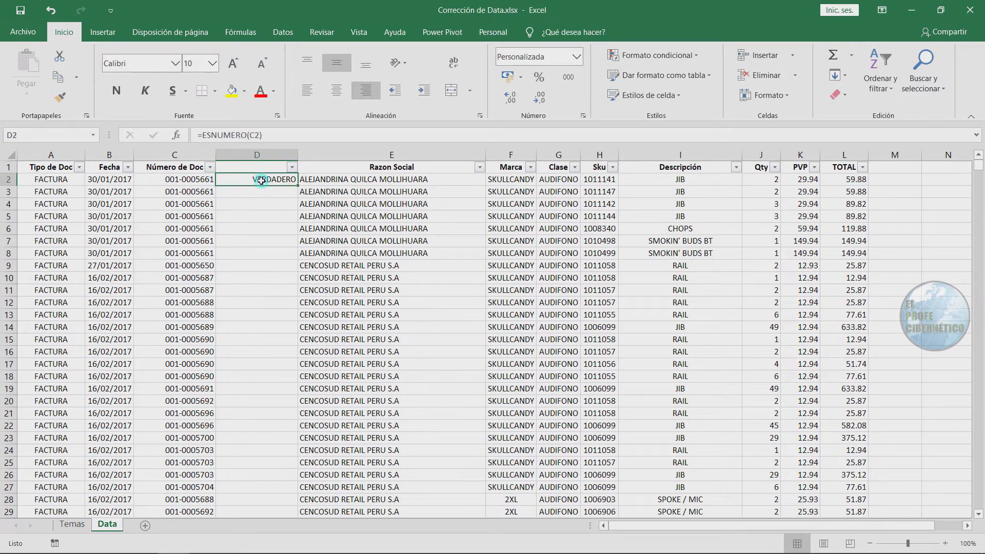
double_click(298, 185)
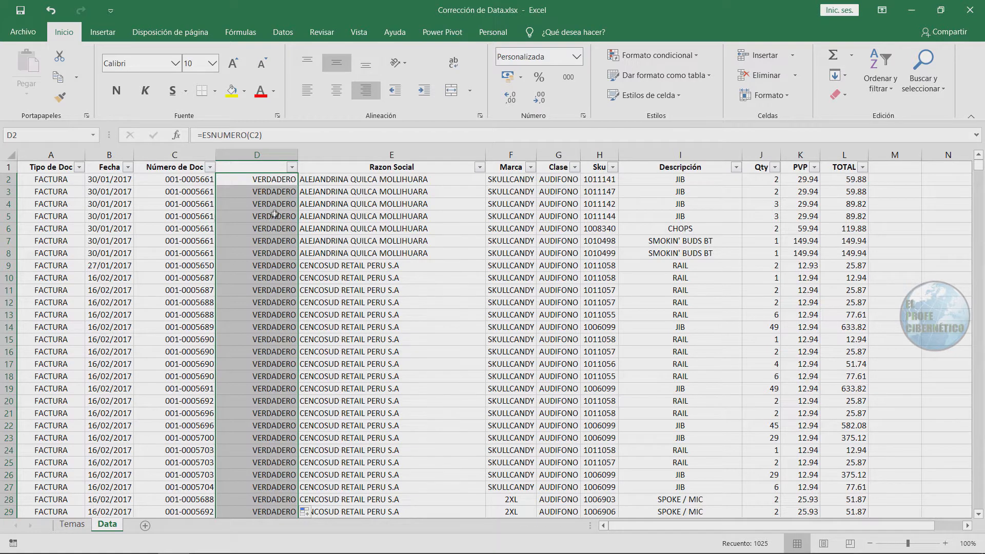
- Sort the table by helper column D in ascending order and filter it to show only FALSO rows
left_click(292, 168)
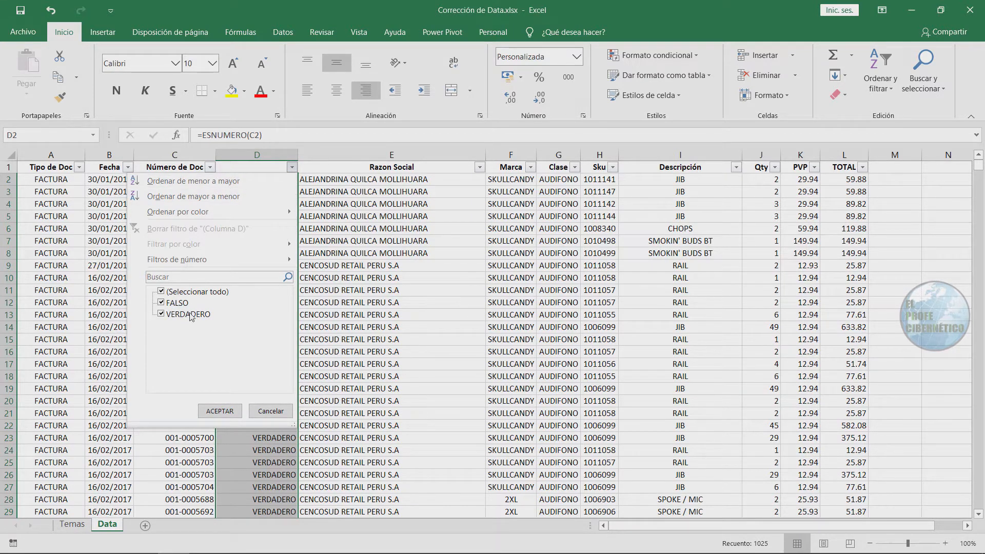
left_click(215, 181)
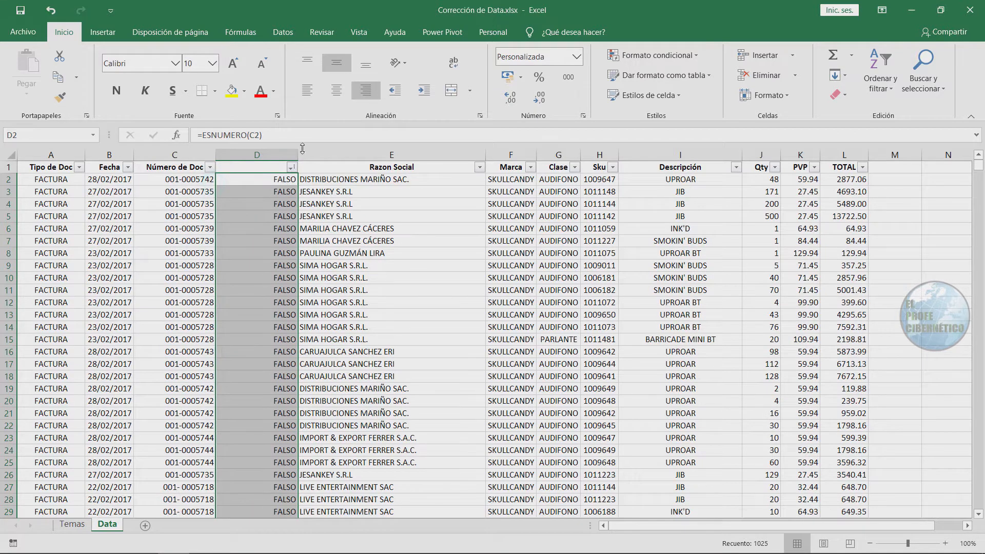
left_click(290, 168)
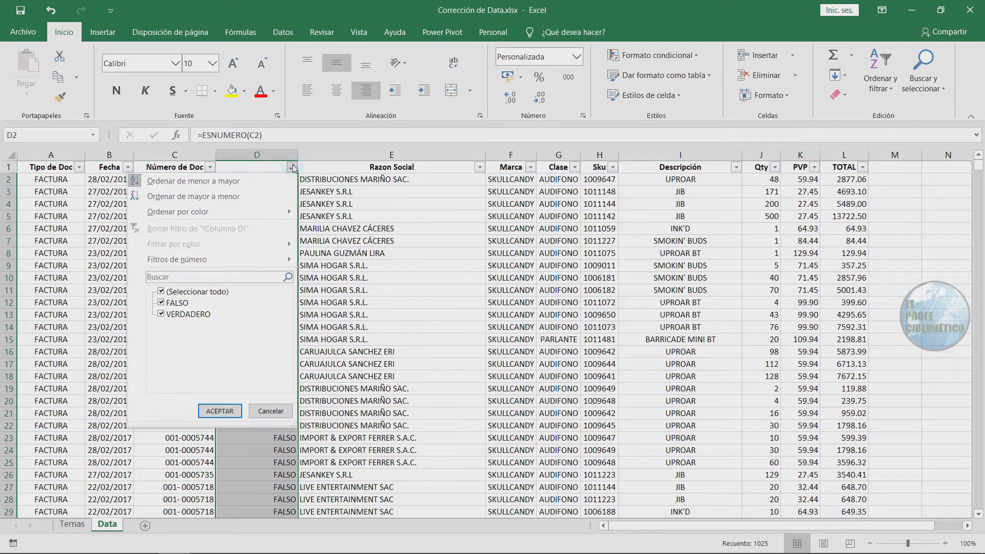
left_click(164, 317)
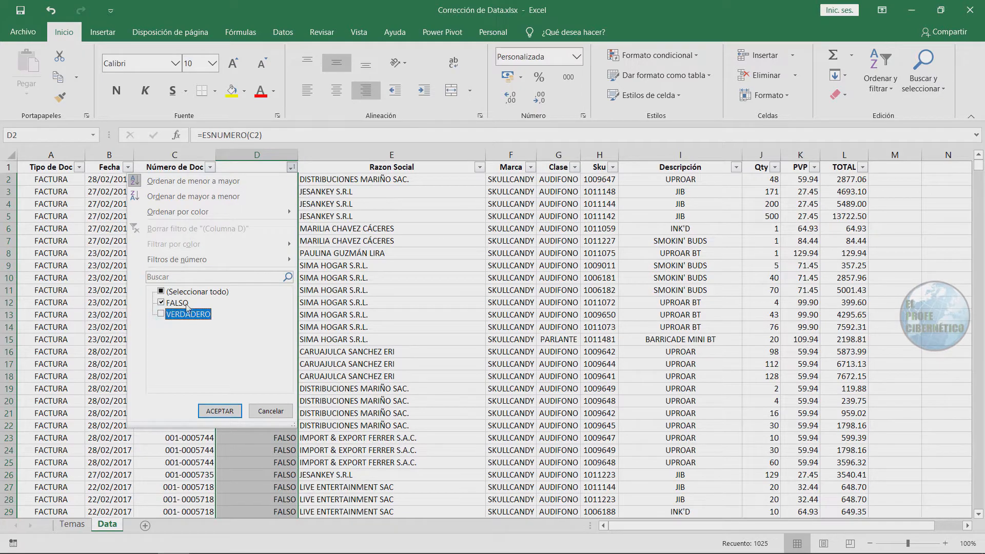
left_click(223, 412)
- Look through the filtered FALSO rows and examine the prefix and number parts stored in C2
scroll(202, 252, "down", 10)
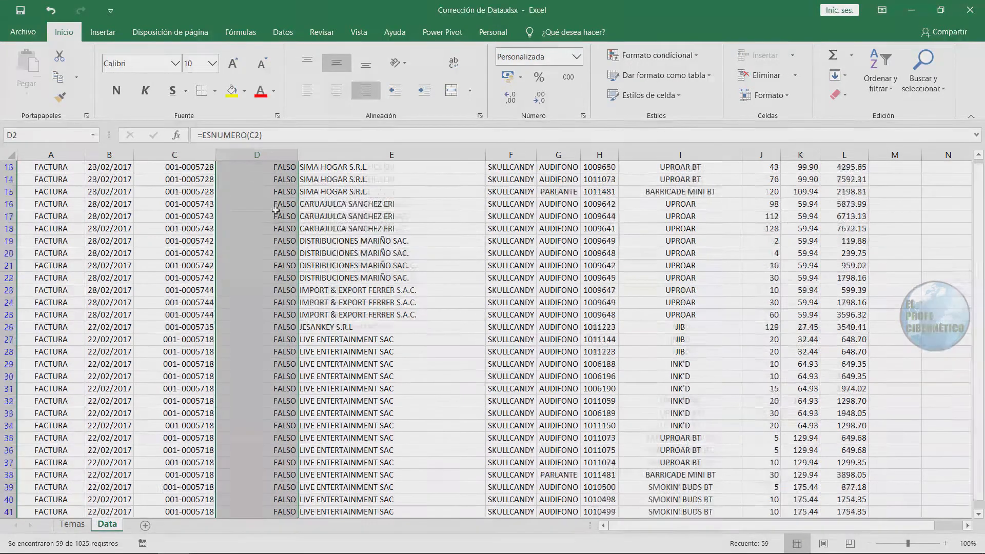
scroll(193, 266, "down", 5)
scroll(193, 266, "up", 15)
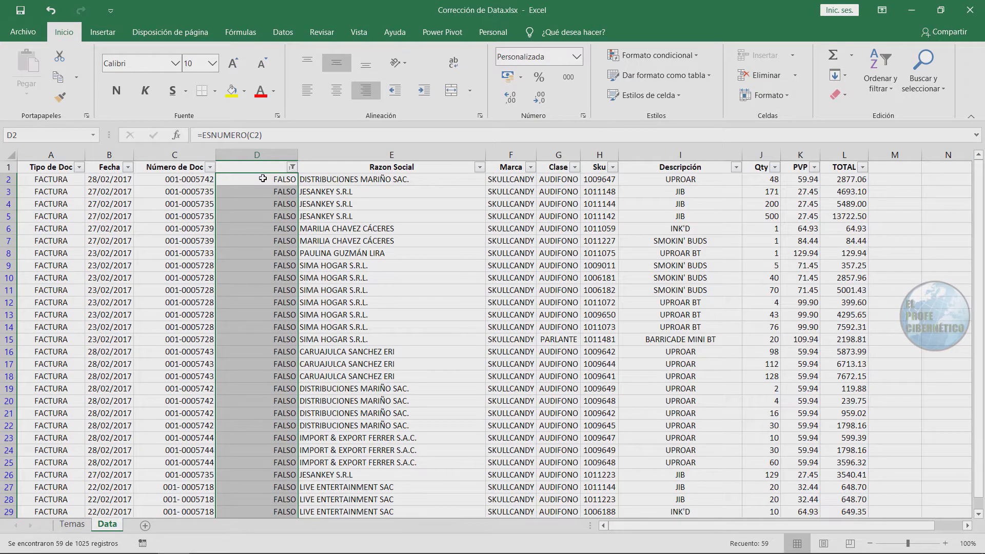
left_click(179, 178)
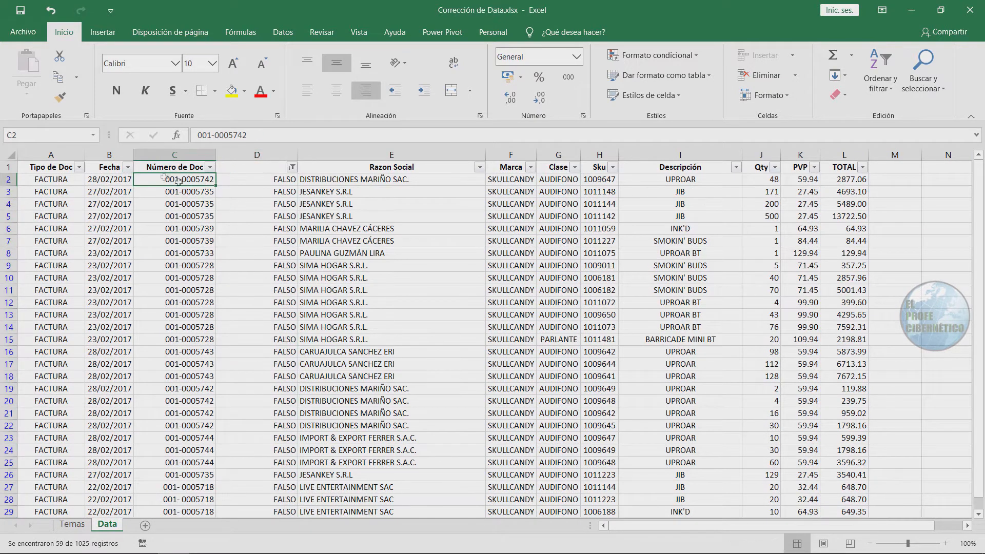
left_click(267, 136)
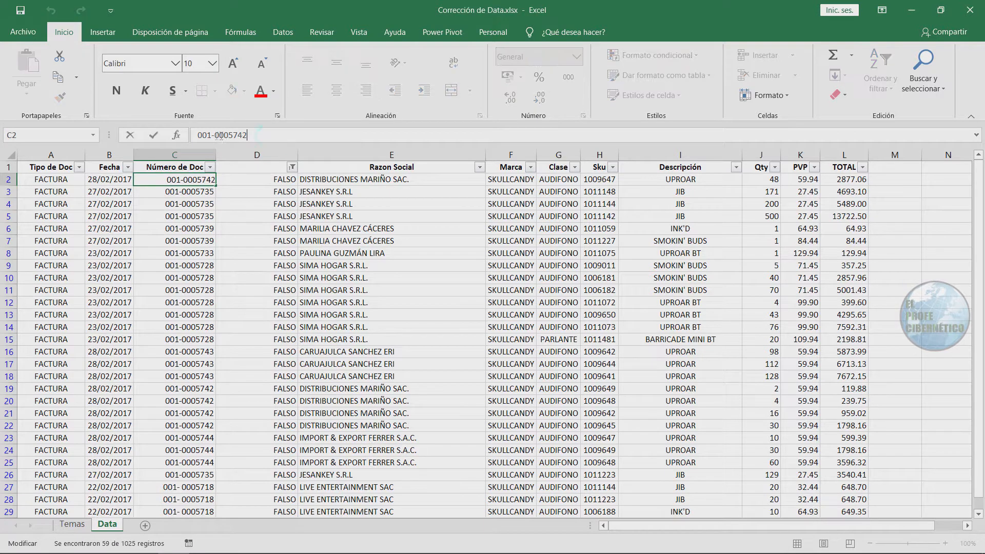
left_click_drag(198, 135, 209, 136)
left_click_drag(216, 137, 279, 137)
left_click(259, 192)
- Inspect the stored content of several filtered Número de Doc cells and the ESNUMERO formula in D2
left_click(195, 208)
left_click(198, 253)
left_click(200, 290)
left_click(198, 316)
left_click(198, 354)
left_click(194, 399)
left_click(261, 177)
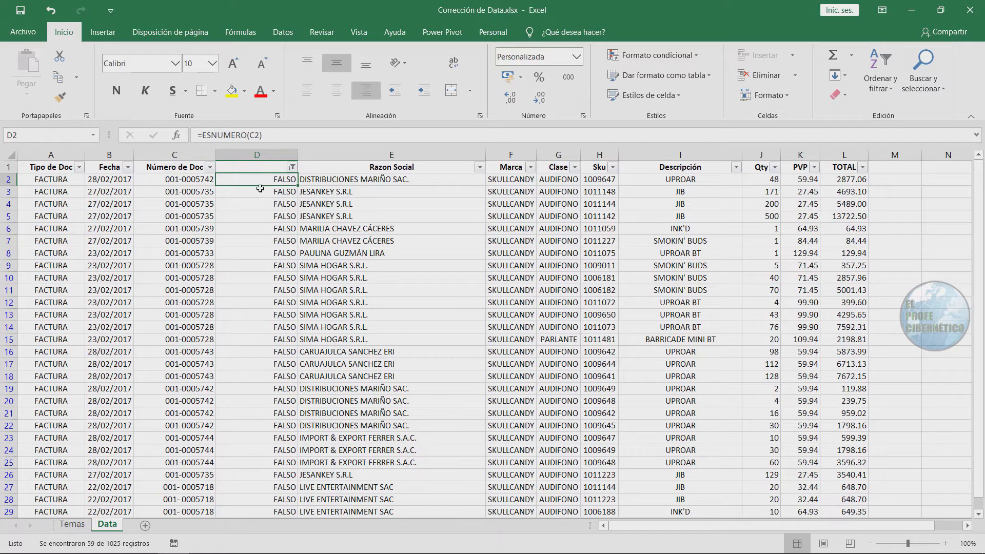
left_click(192, 176)
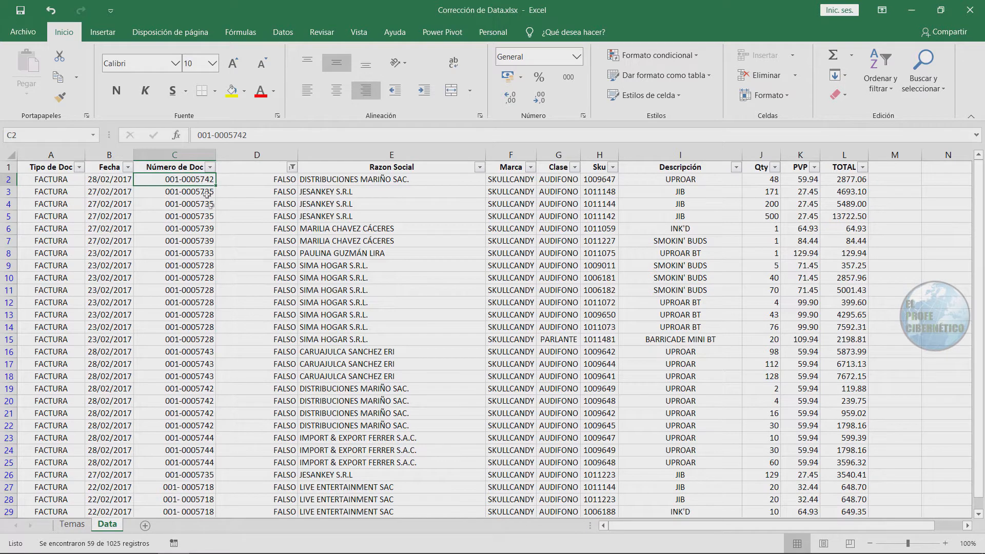
left_click(186, 334)
left_click(190, 282)
left_click(195, 230)
left_click(189, 180)
- Examine the filtered Número de Doc entries from row 27 to the end of the list for irregular spacing
scroll(191, 201, "down", 6)
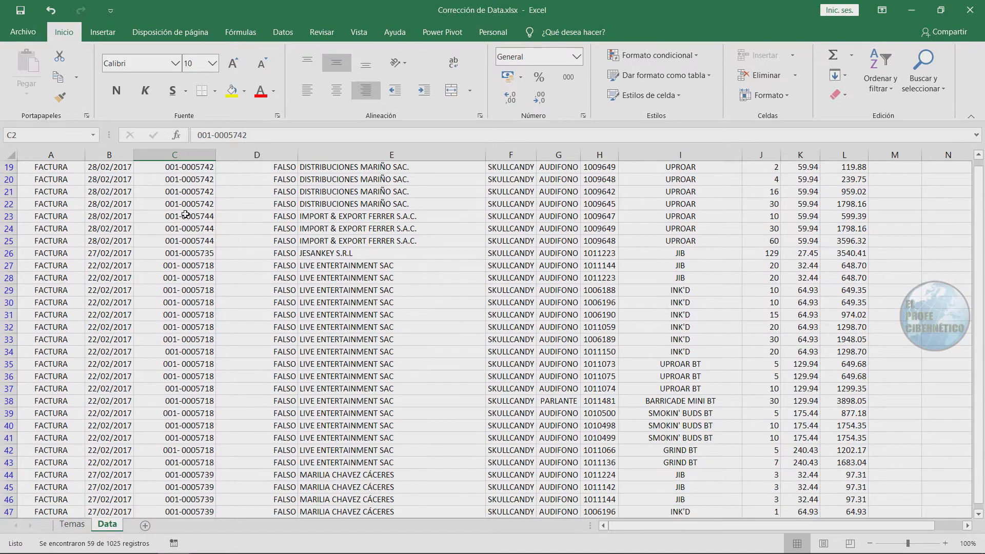
scroll(186, 215, "down", 1)
left_click(187, 227)
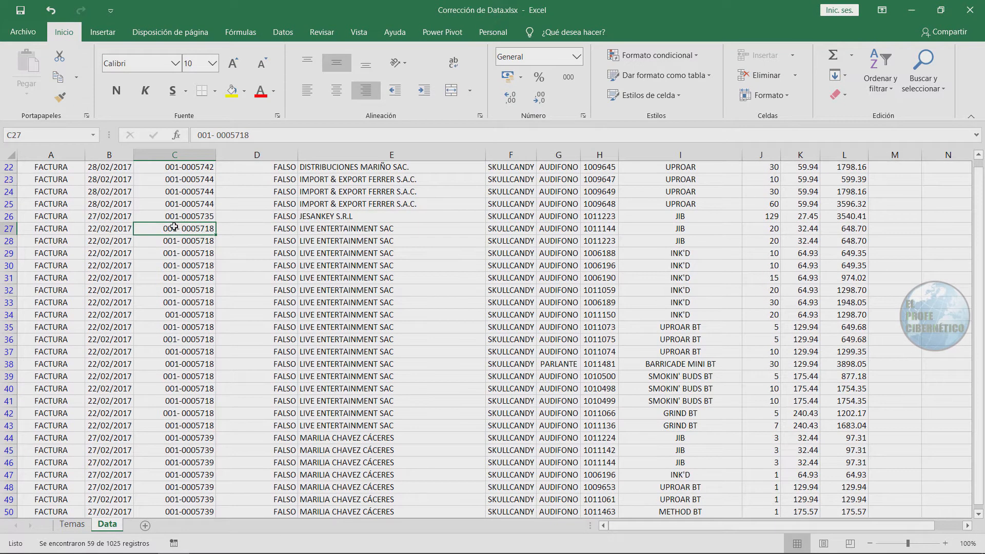
key("Down")
key("Down")
key("Down")
key("Down")
key("Down")
key("Down")
key("Down")
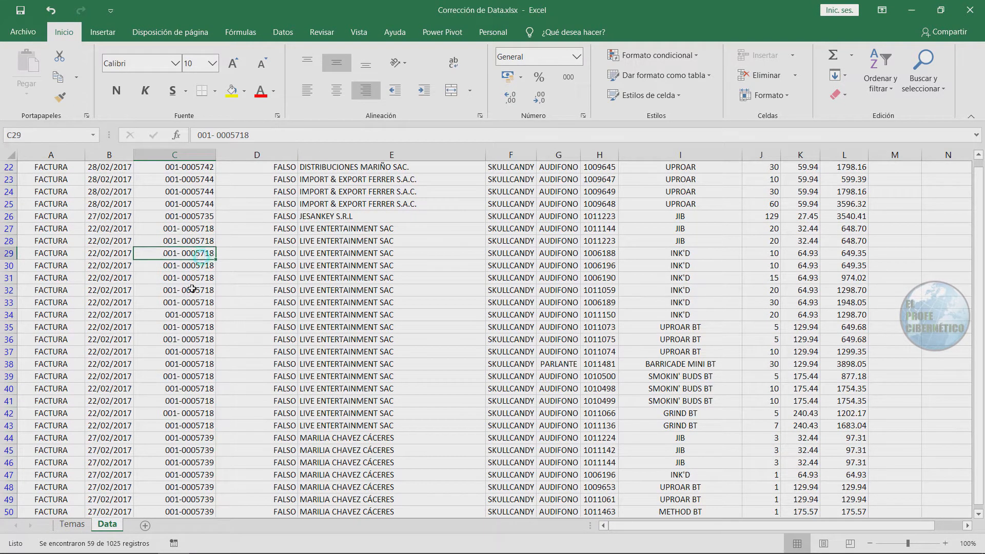
scroll(190, 216, "down", 6)
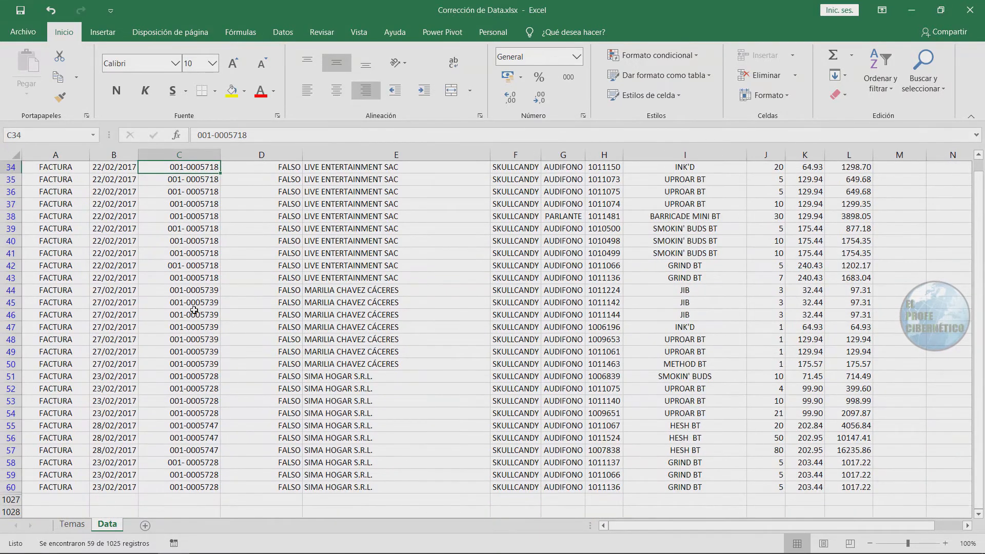
scroll(184, 323, "up", 6)
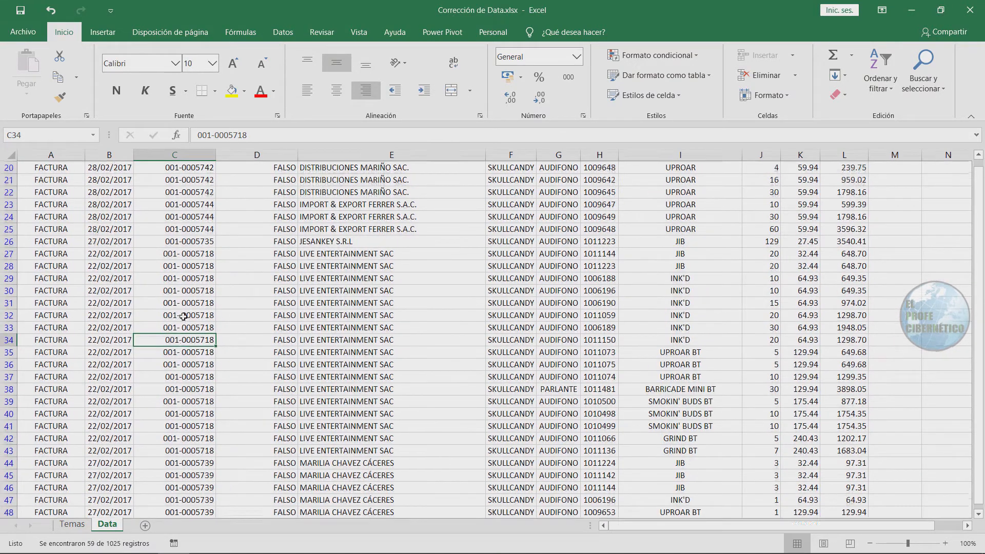
scroll(184, 325, "down", 2)
scroll(184, 325, "down", 2)
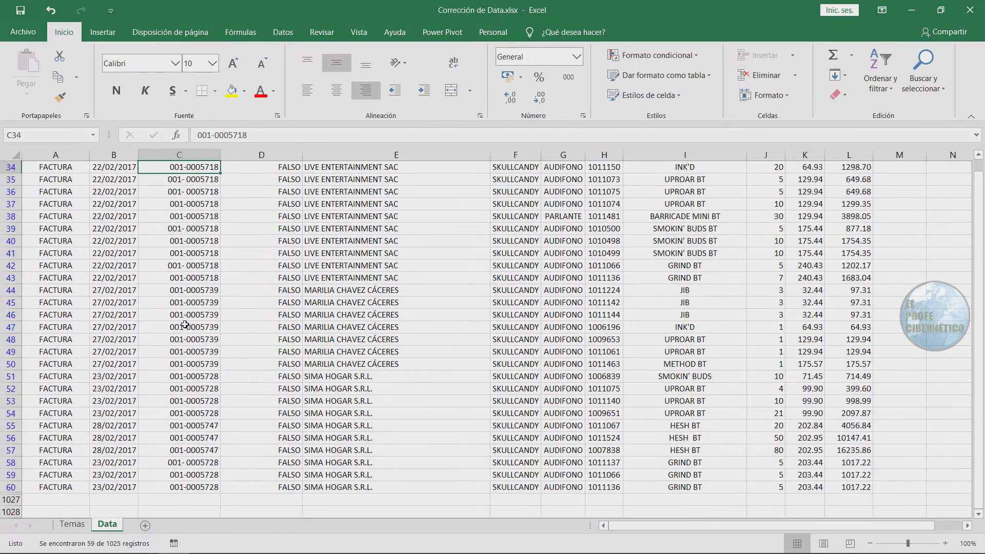
scroll(185, 325, "up", 11)
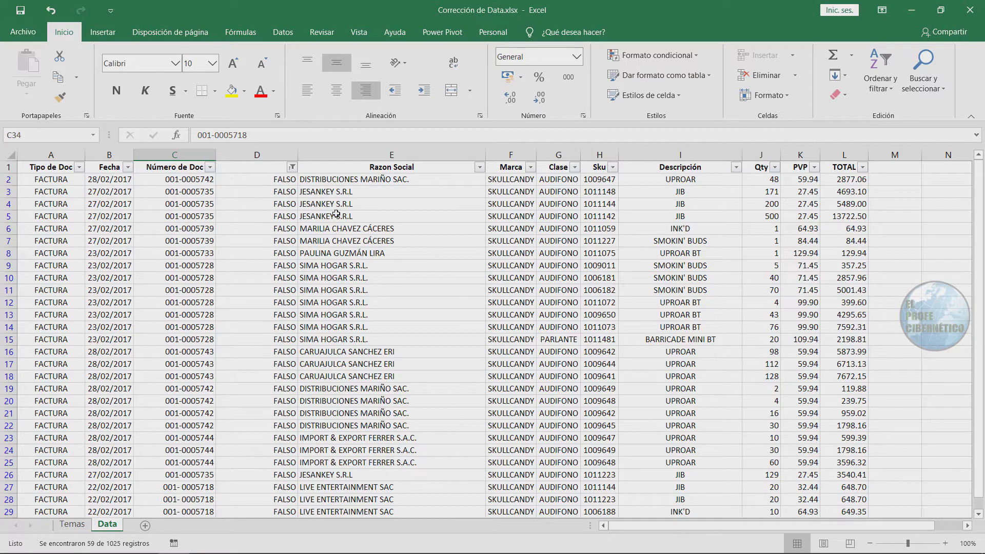
- Clear the ESNUMERO formulas from helper column D across all the filtered rows
left_click(258, 178)
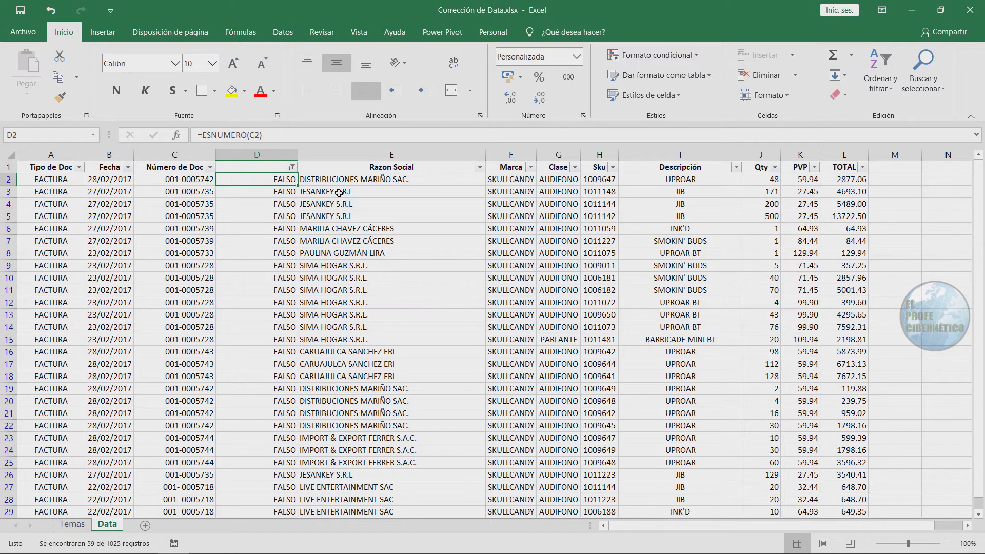
key("ctrl+shift+Down")
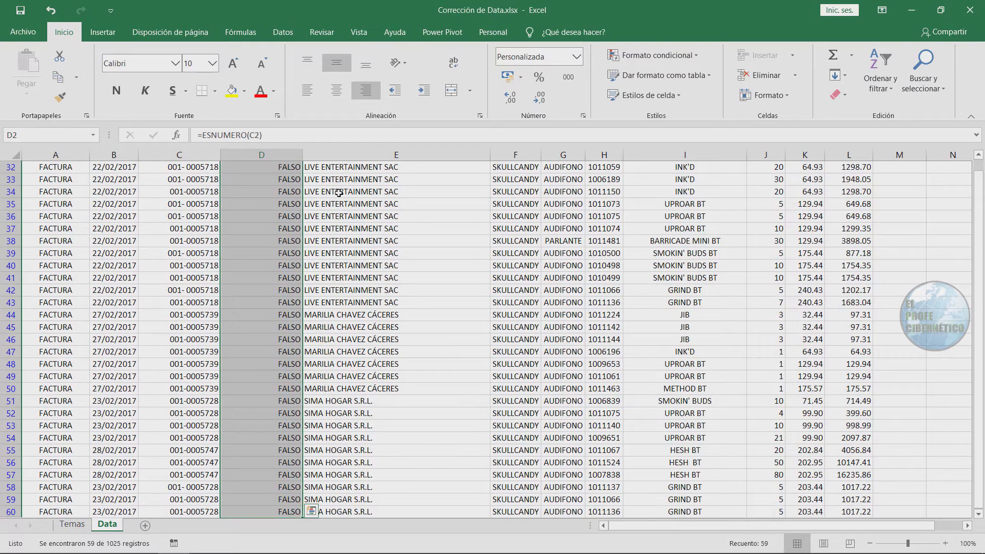
key("Delete")
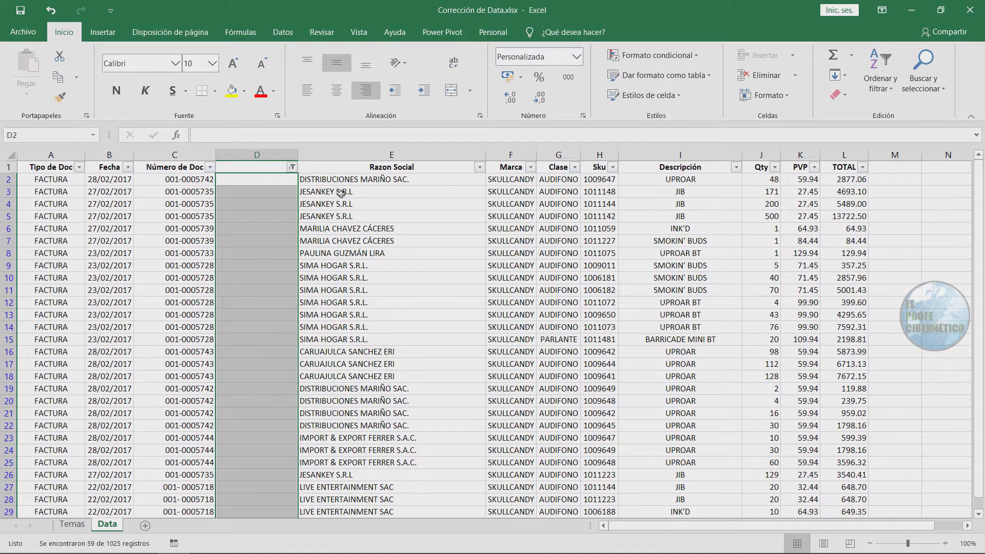
- Enter =DERECHA(C2;4) in D2 to extract the last four characters of the Número de Doc entry
left_click(266, 179)
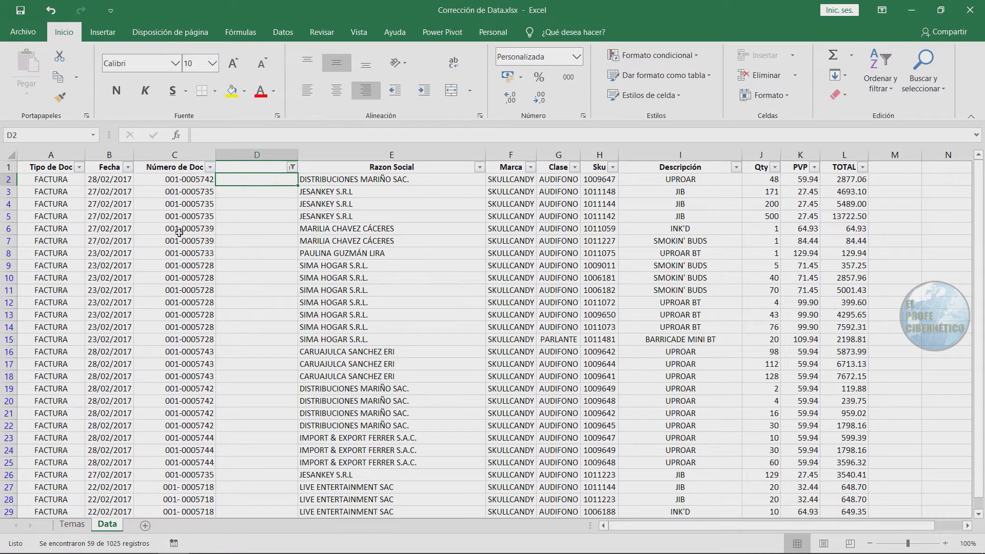
scroll(191, 331, "down", 1)
scroll(192, 332, "down", 9)
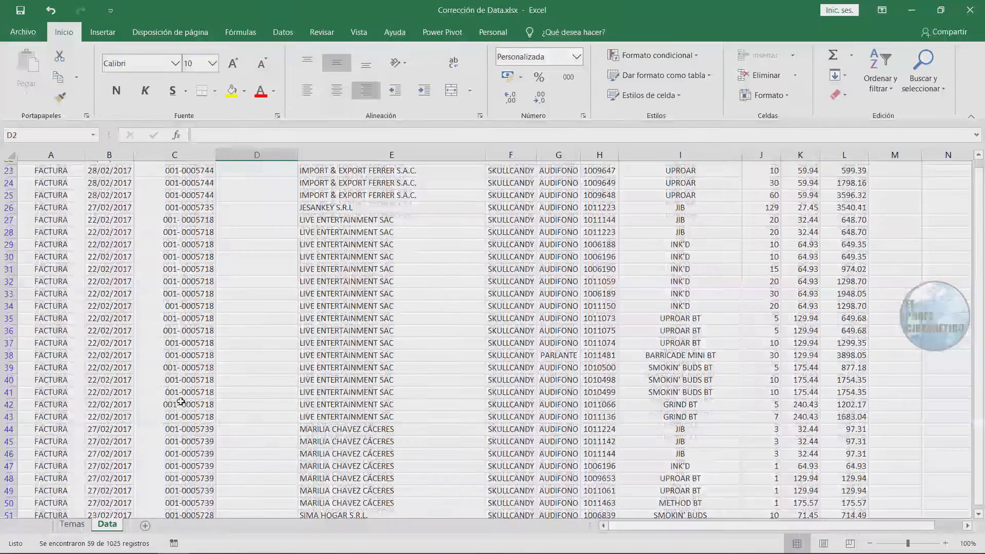
scroll(185, 410, "down", 4)
scroll(176, 374, "up", 13)
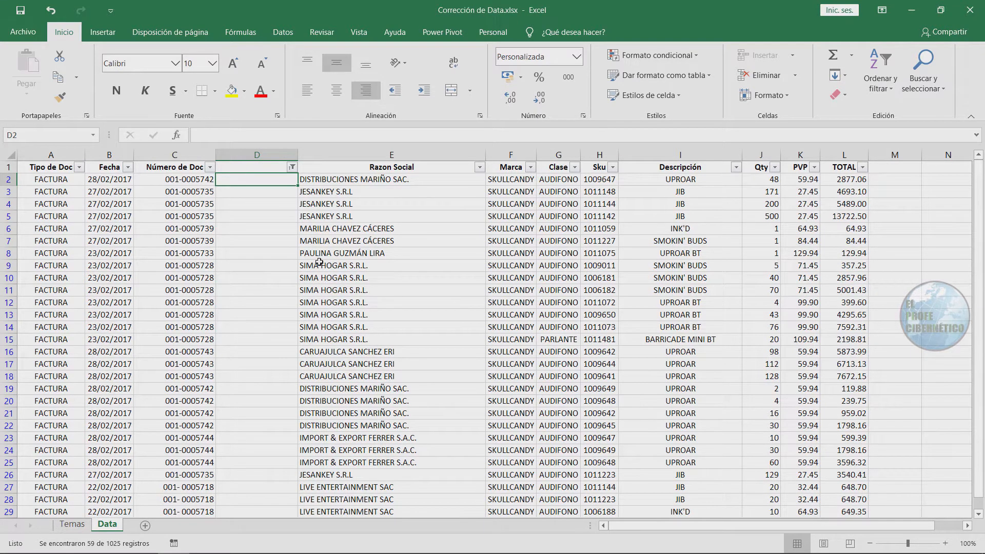
type("=")
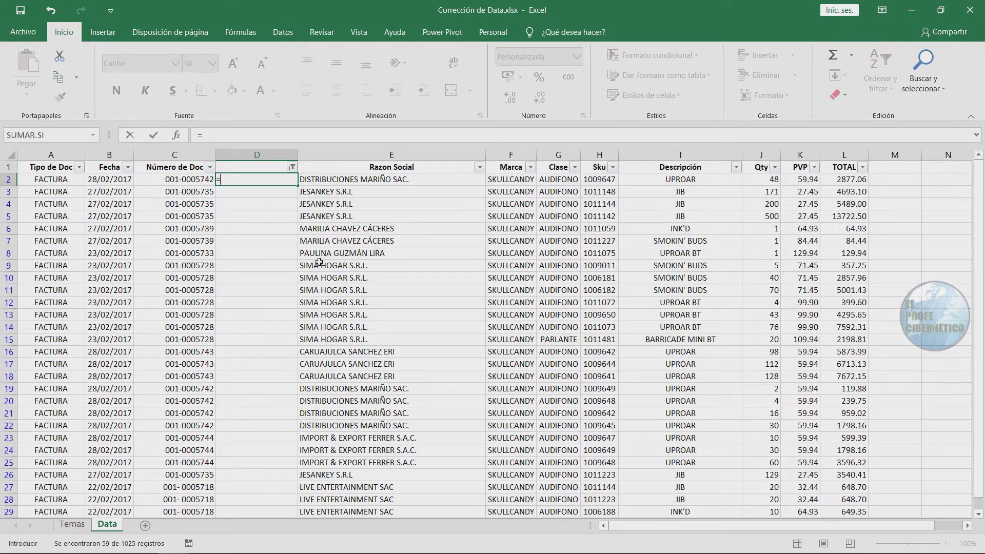
type("DERE")
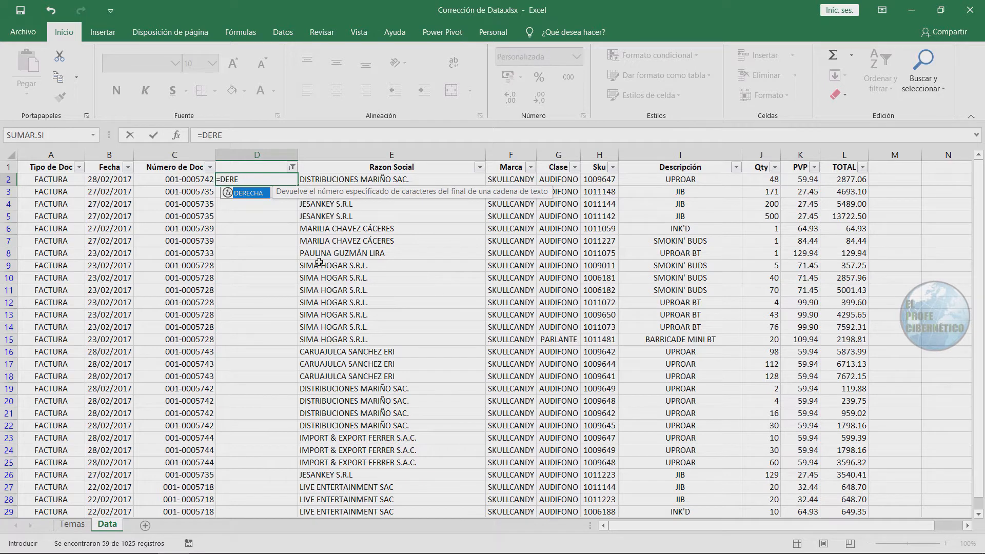
key("Tab")
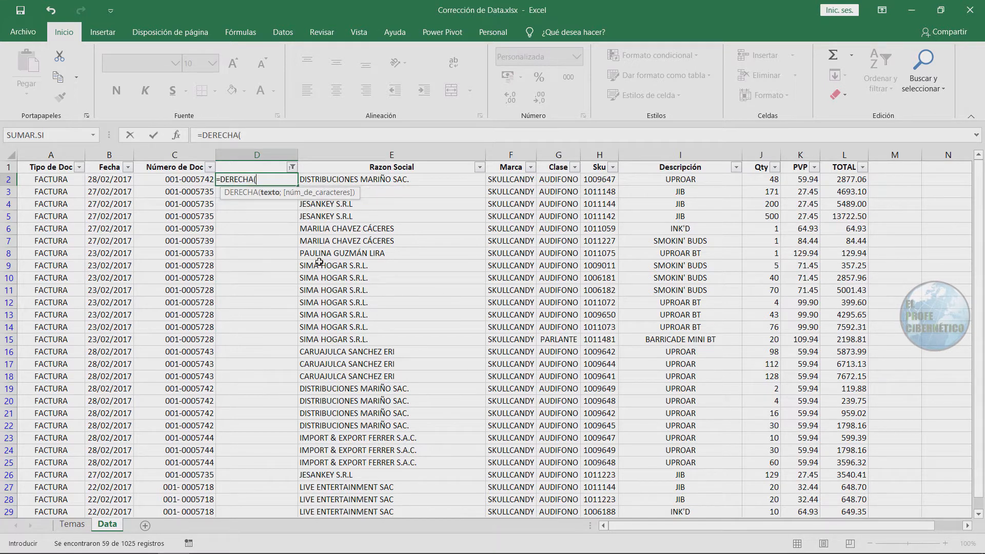
left_click(193, 179)
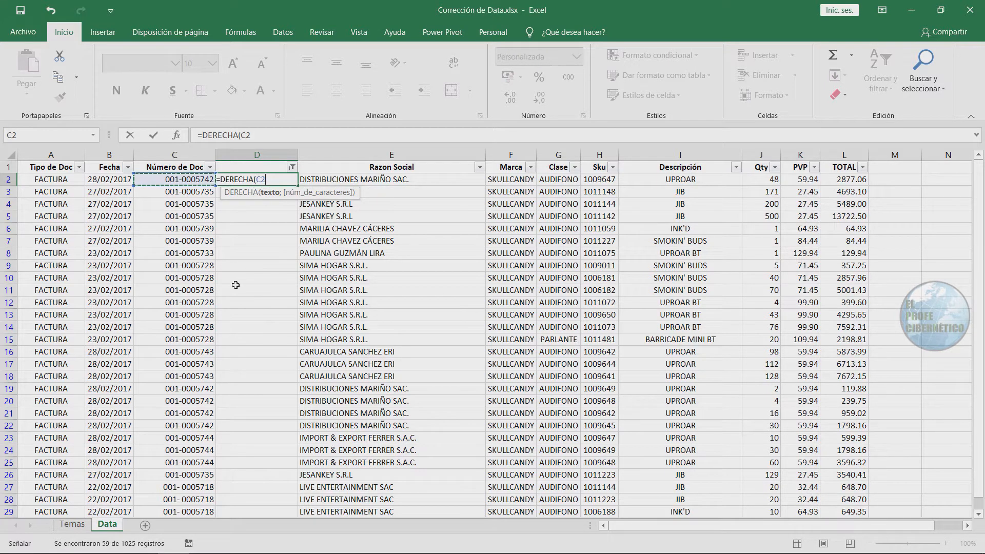
type(";")
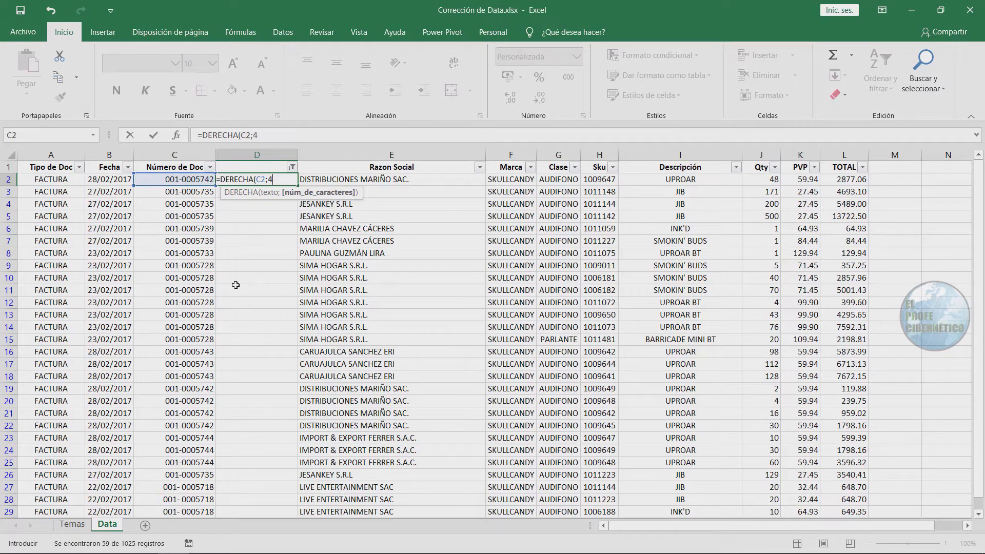
type("4)")
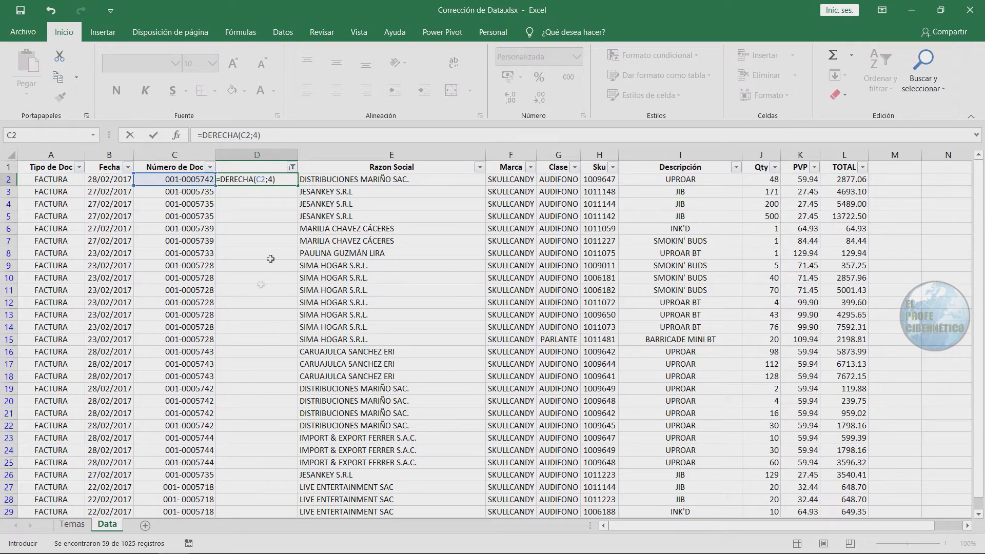
key("Return")
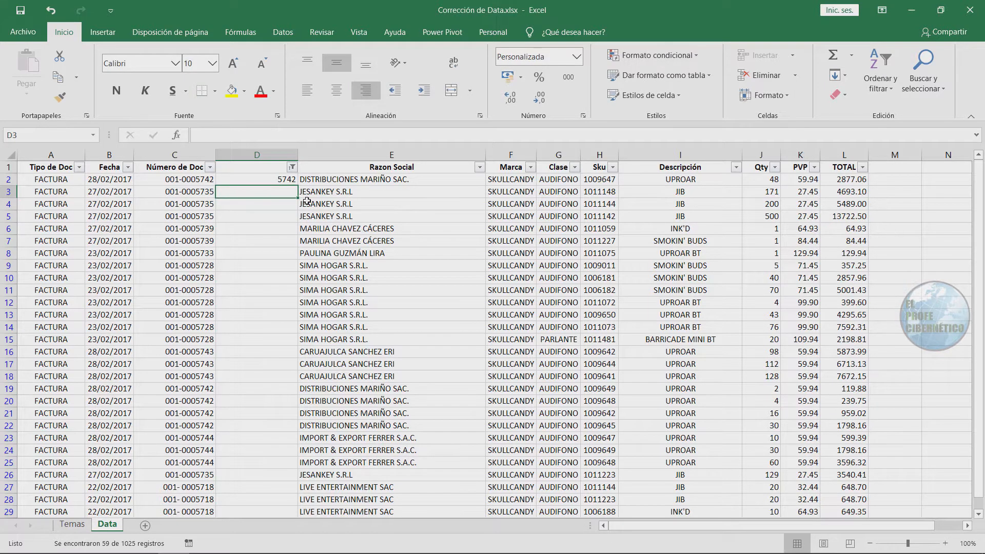
- Fill the DERECHA formula down column D through the filtered rows and replace the formulas with their values
left_click(282, 179)
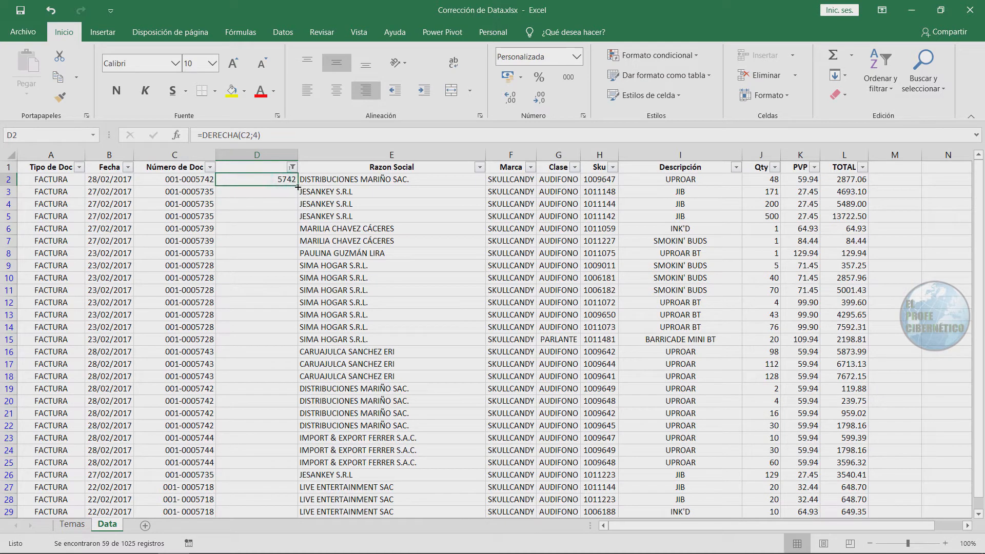
double_click(297, 186)
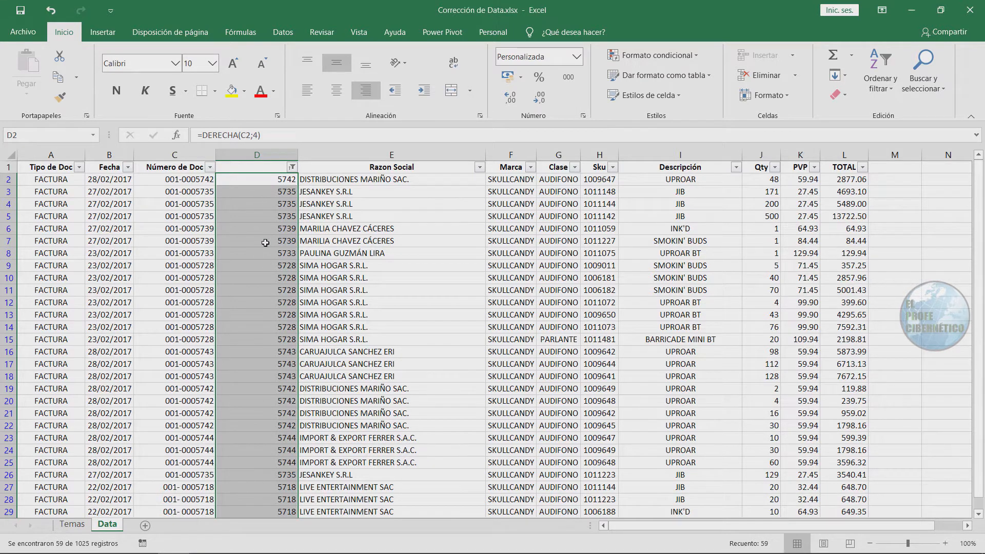
key("ctrl+c")
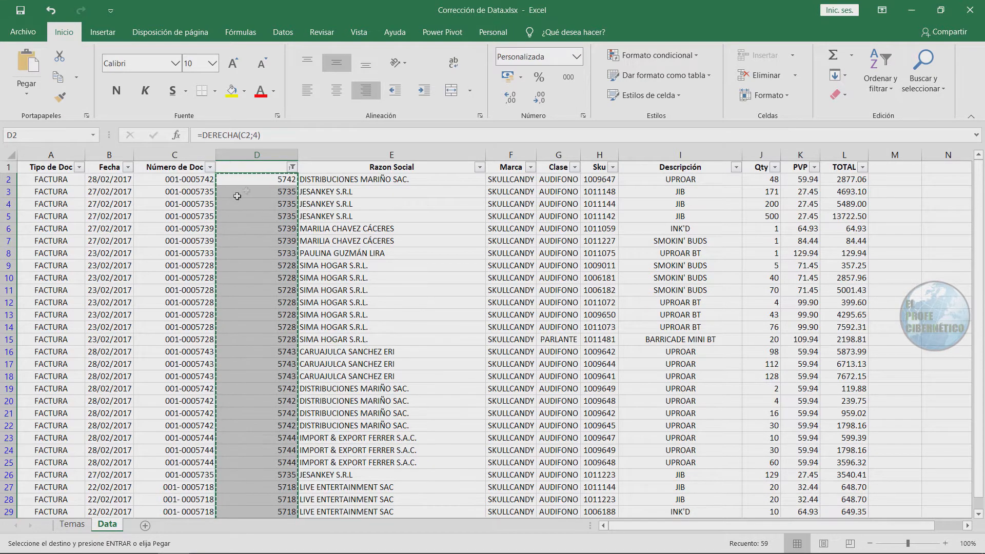
right_click(252, 211)
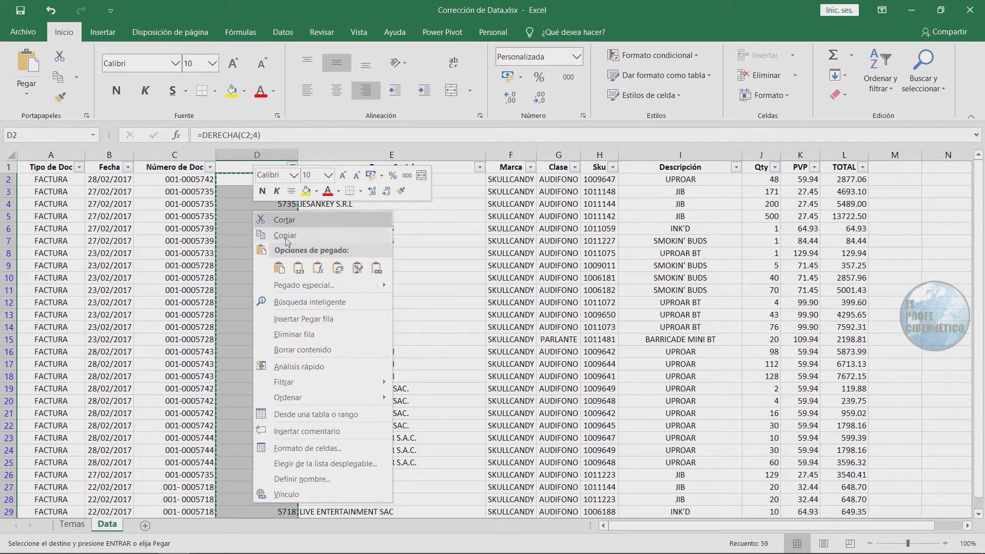
left_click(298, 267)
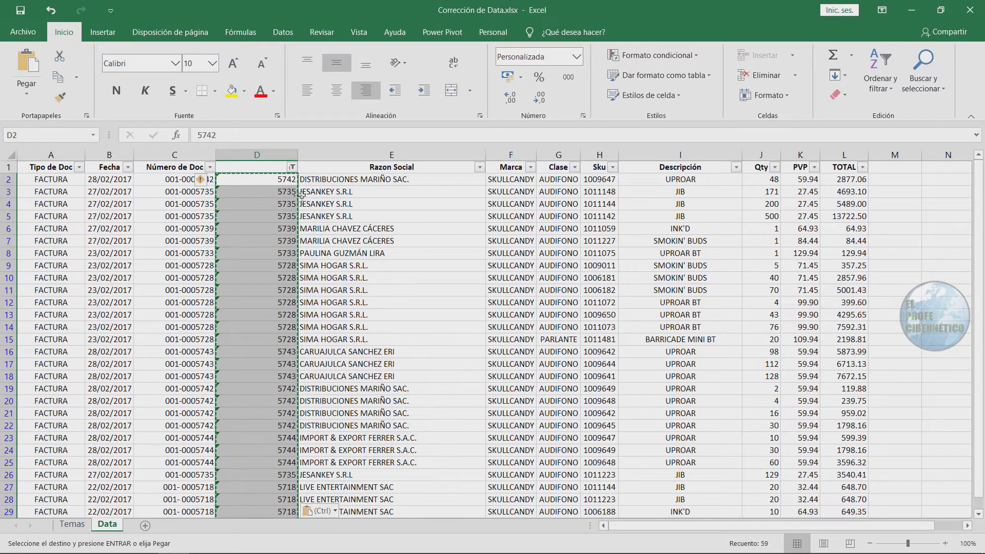
- Convert the text-stored values in column D to numbers and paste them over the Número de Doc entries starting at C2
mouse_move(204, 184)
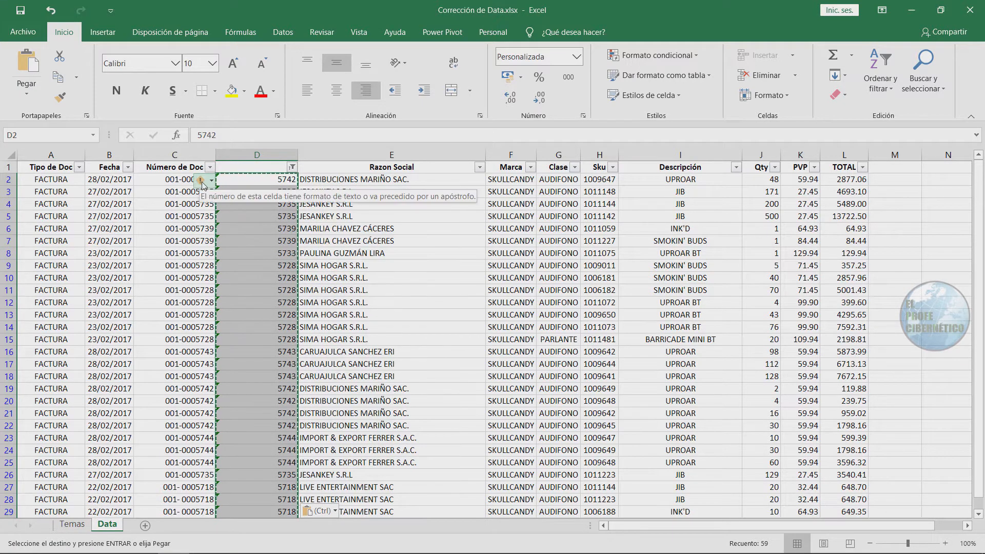
left_click(212, 183)
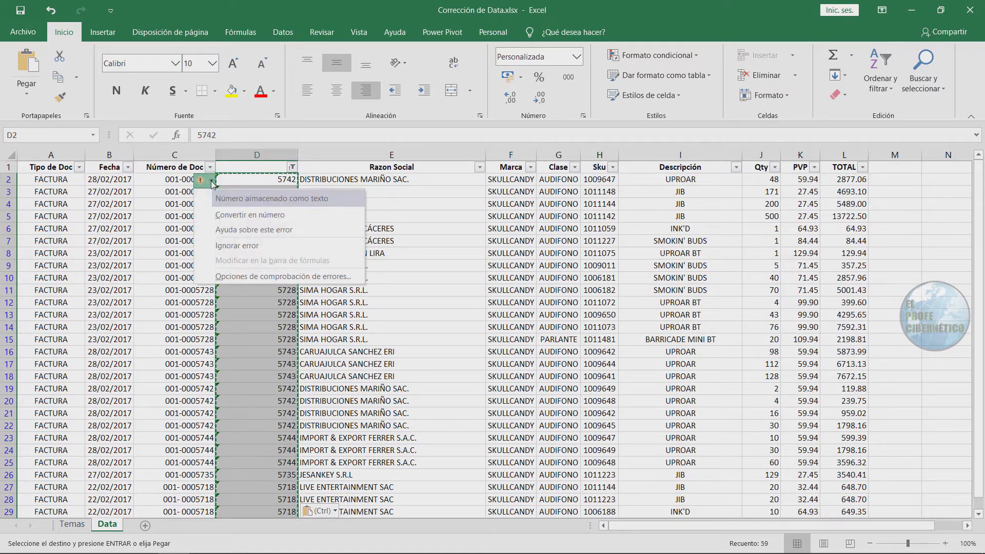
left_click(284, 216)
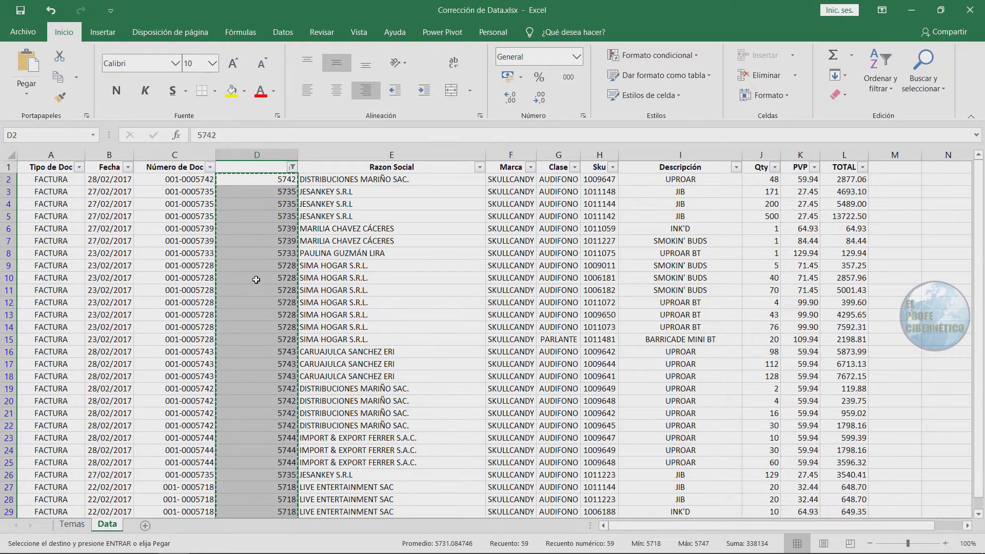
left_click(176, 184)
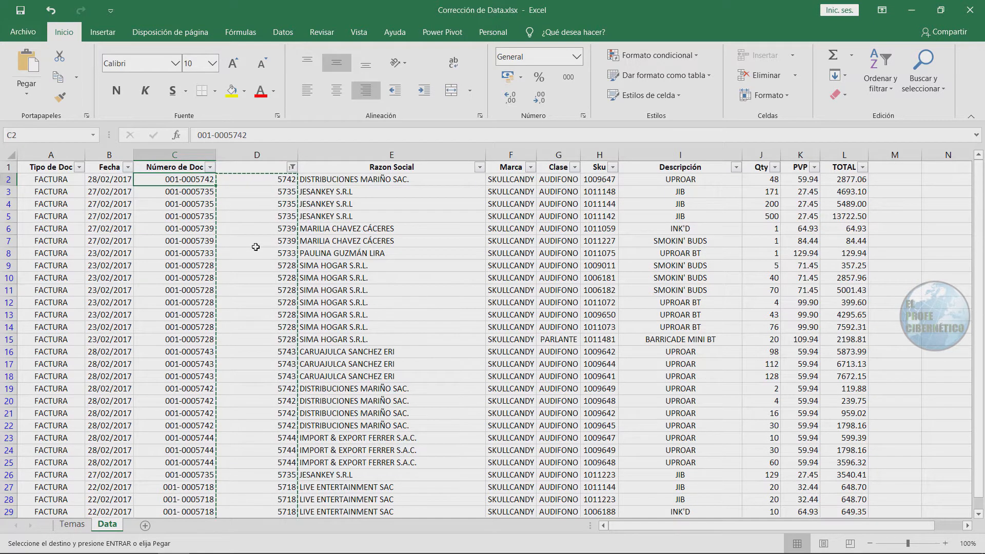
key("ctrl+v")
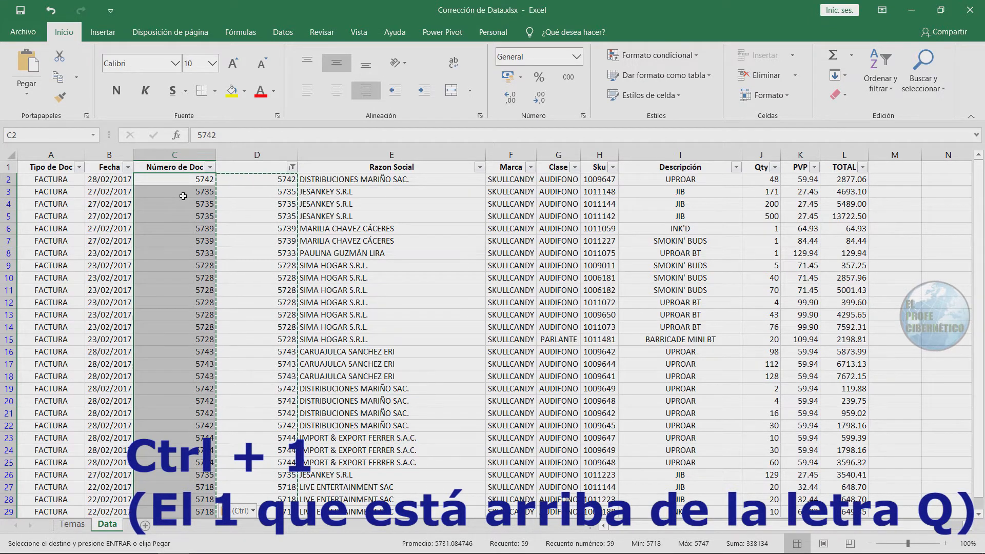
key("ctrl+1")
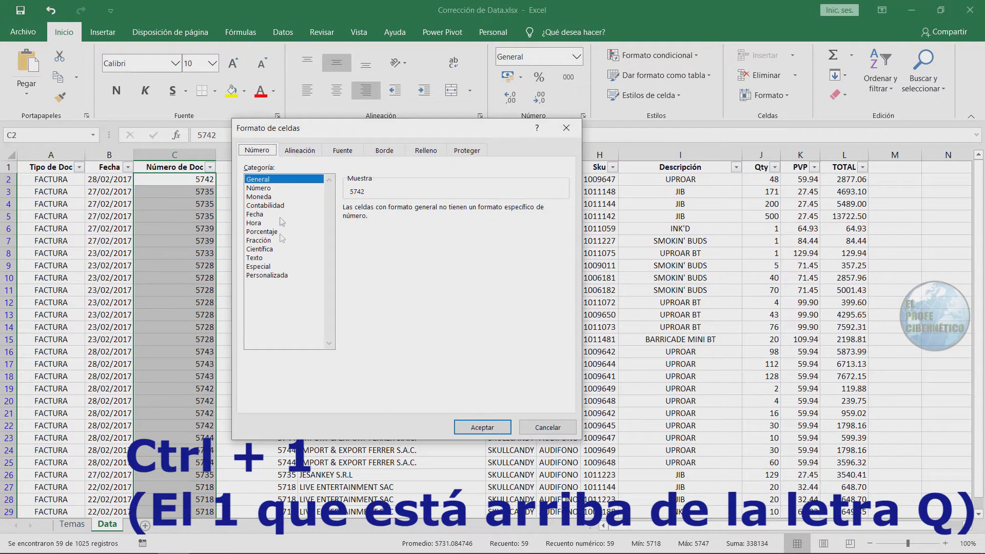
left_click(272, 275)
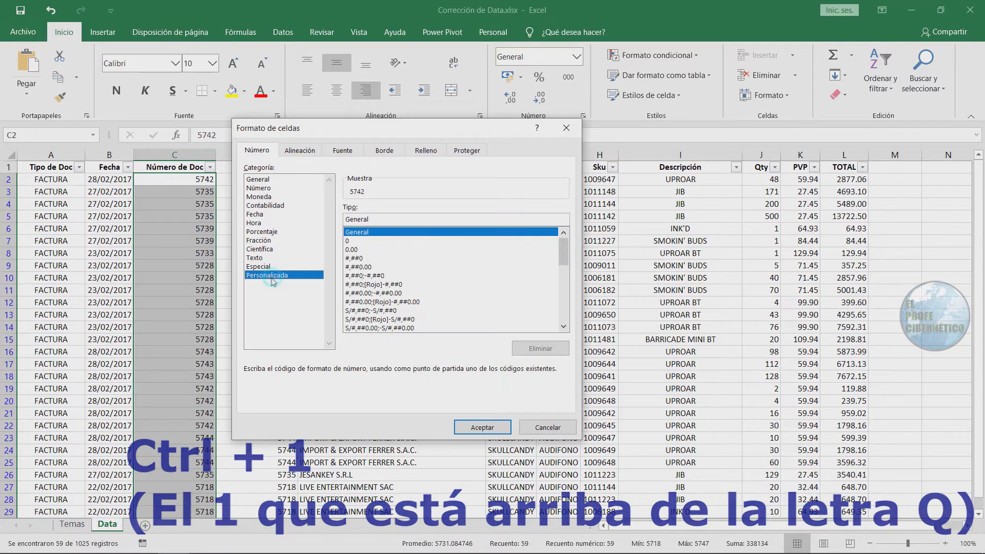
double_click(391, 221)
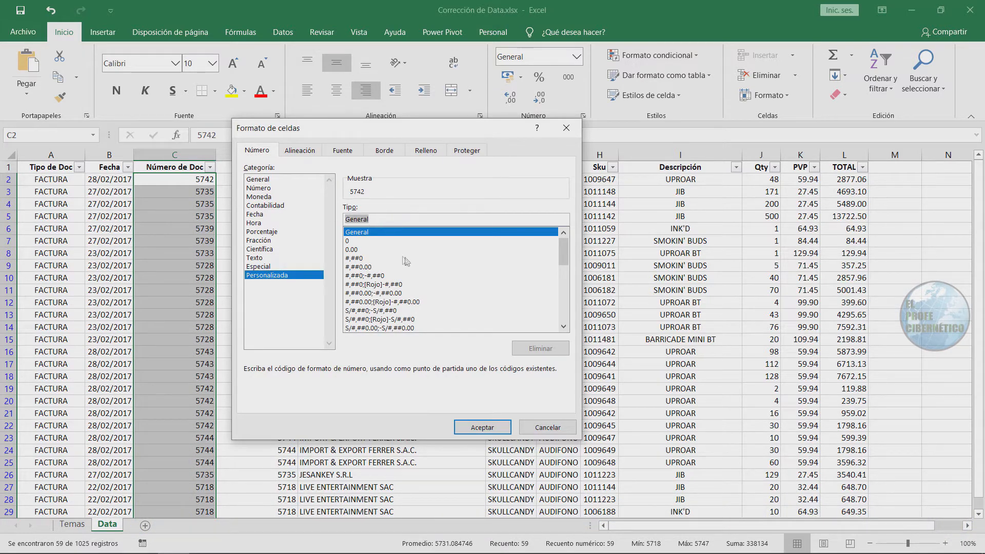
key("BackSpace")
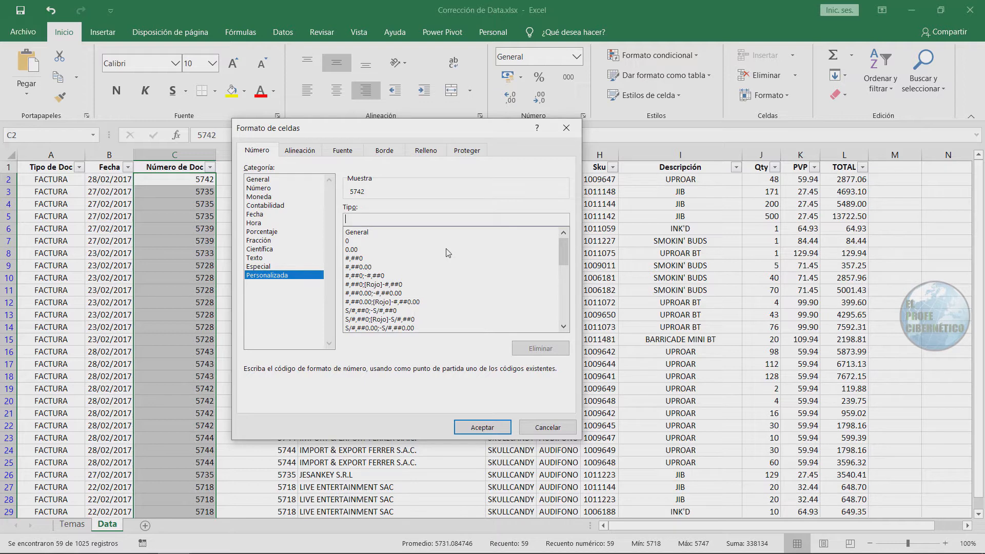
type("001-0000000")
left_click(481, 426)
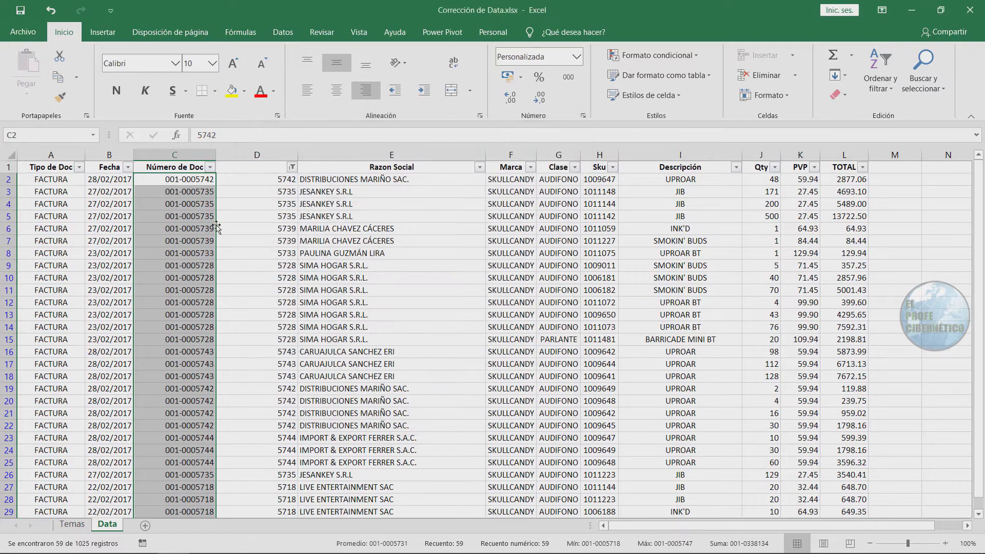
- Check the stored values of the reformatted Número de Doc cells one by one, going down from C2
left_click(191, 181)
key("Down")
key("Down")
key("Down")
key("Down")
key("Down")
key("Down")
key("Down")
key("Down")
key("Down")
key("Down")
key("Down")
key("Down")
key("Down")
key("Down")
key("Down")
key("Down")
key("Down")
key("Down")
key("Down")
key("Down")
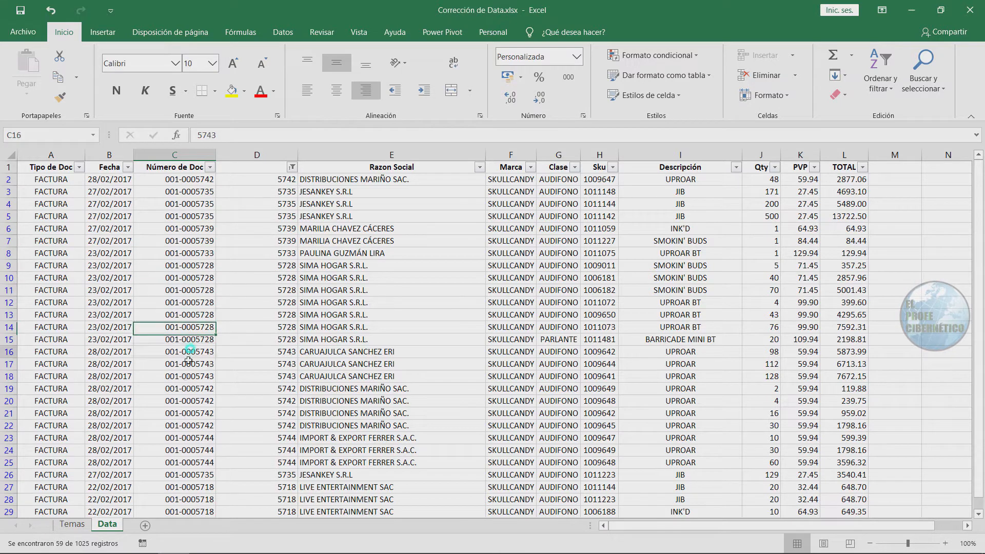
- Delete helper column D and check the numeric count of the whole Número de Doc column
left_click(263, 155)
right_click(264, 154)
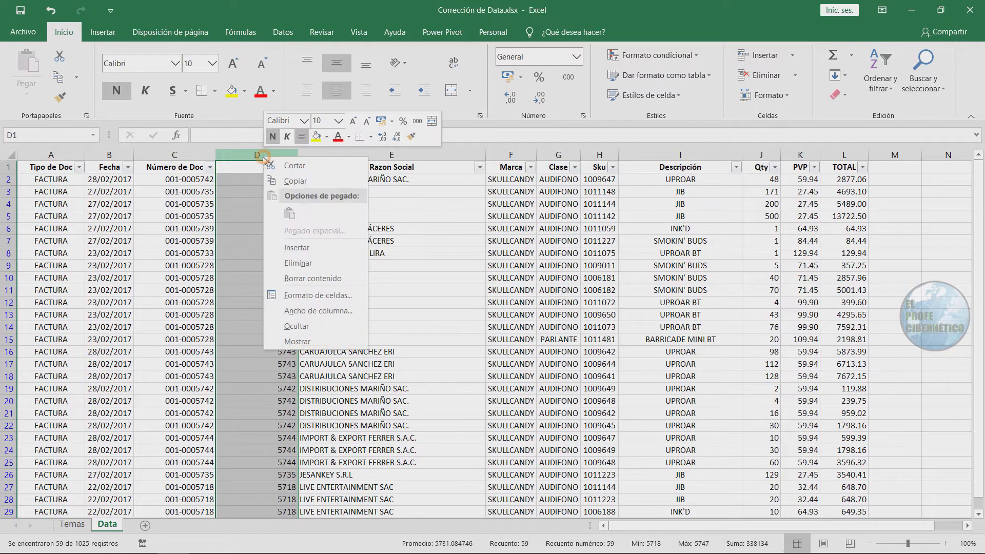
left_click(300, 261)
left_click(252, 192)
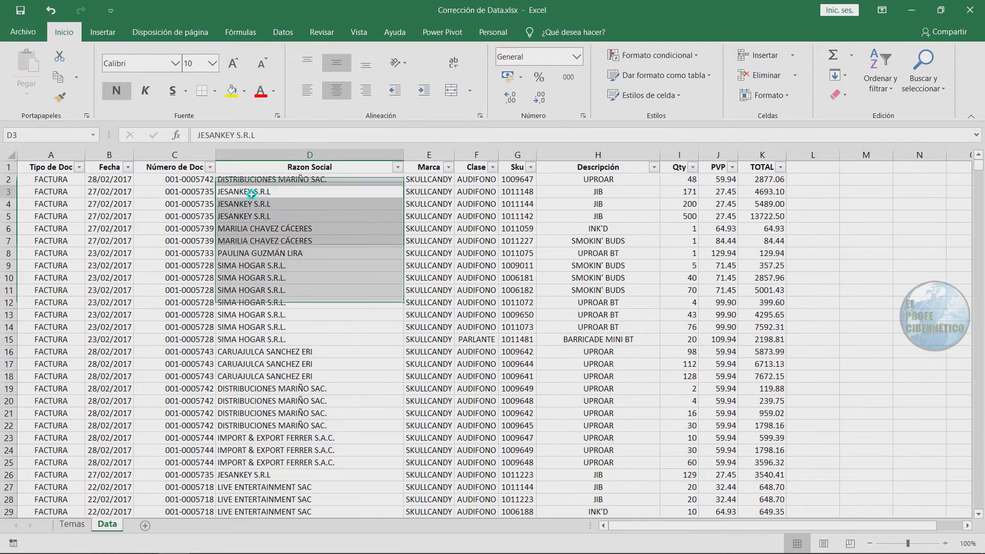
left_click(188, 153)
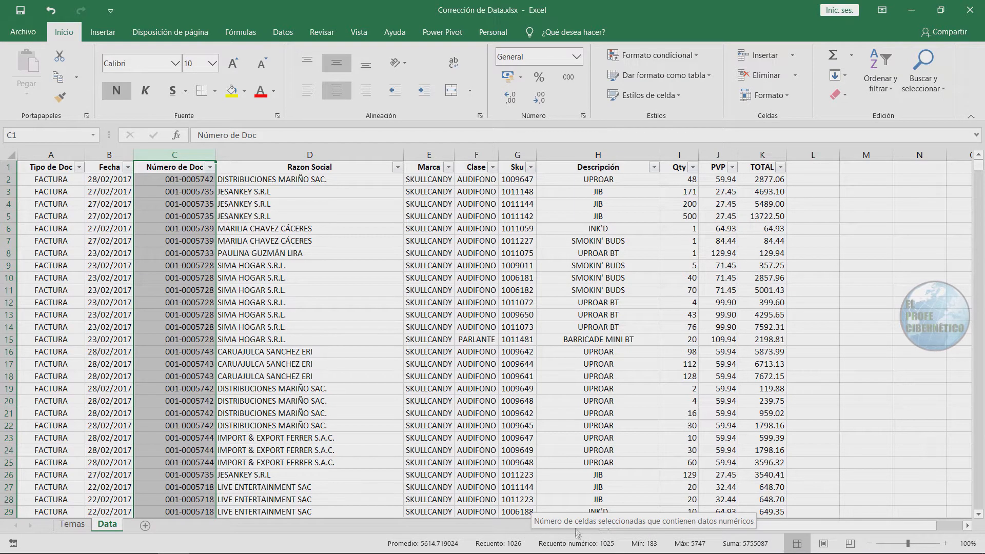
left_click(171, 165)
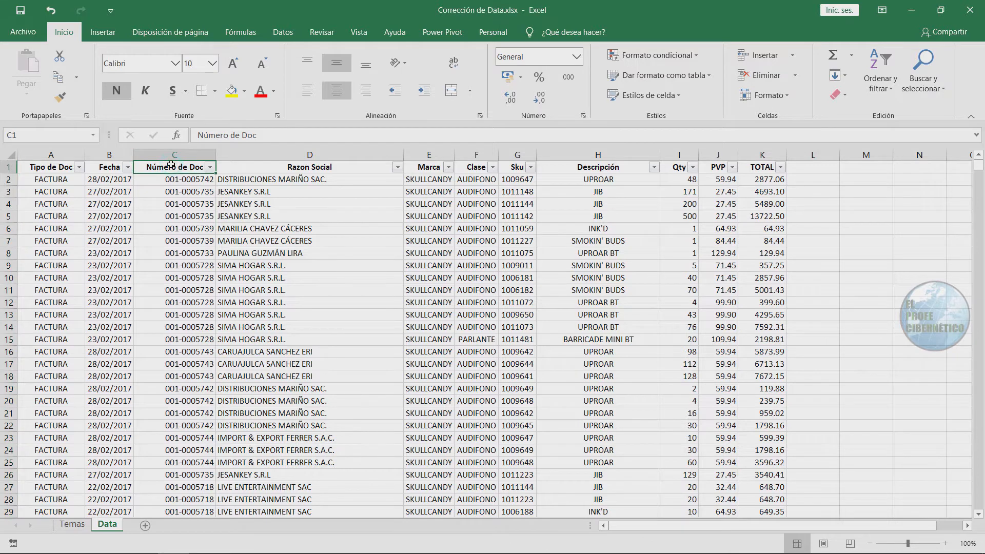
- Sort the table by Razon Social in ascending order
left_click(319, 167)
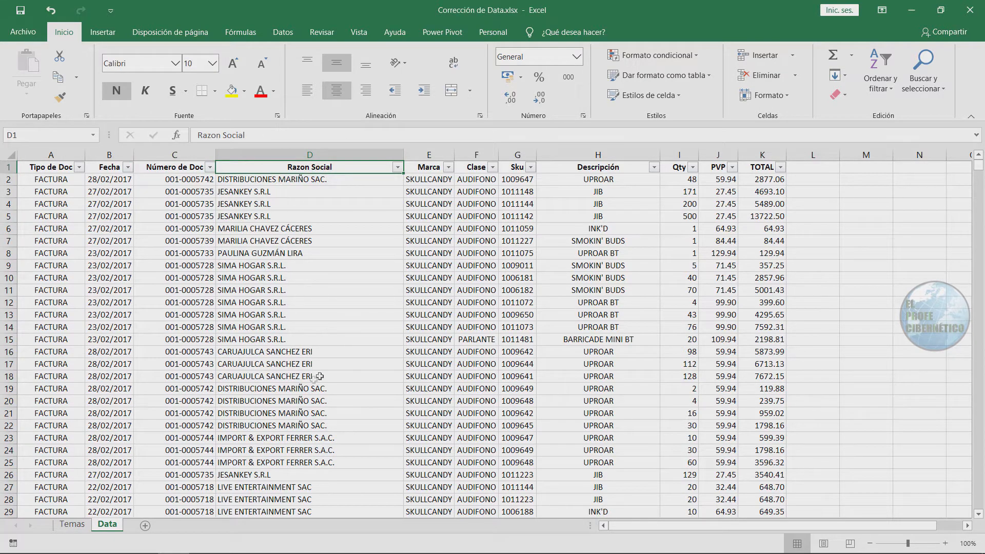
left_click(396, 168)
left_click(338, 180)
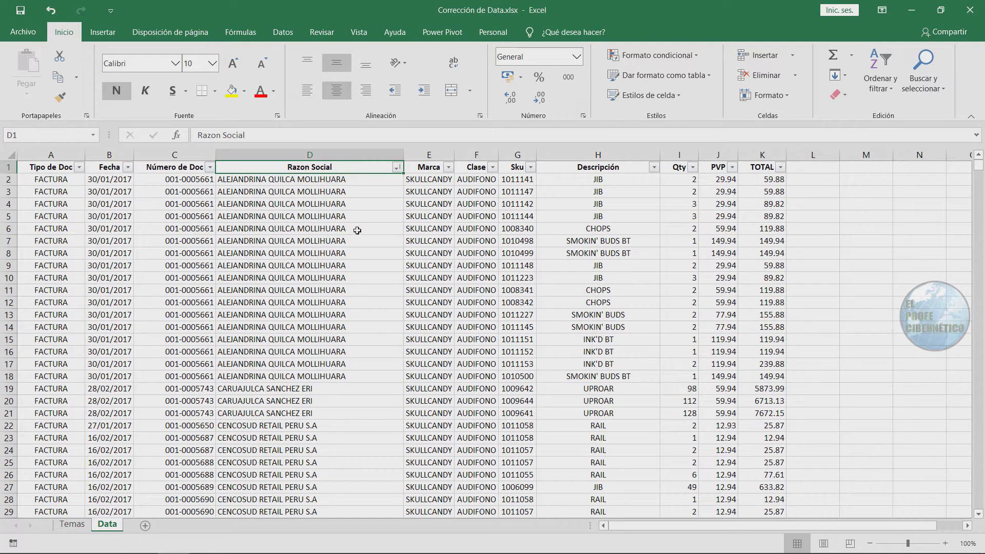
- Filter the Razon Social column to show only the FRANCISCO & CRISTOBAL ASOCIADOS SAC rows
left_click(397, 167)
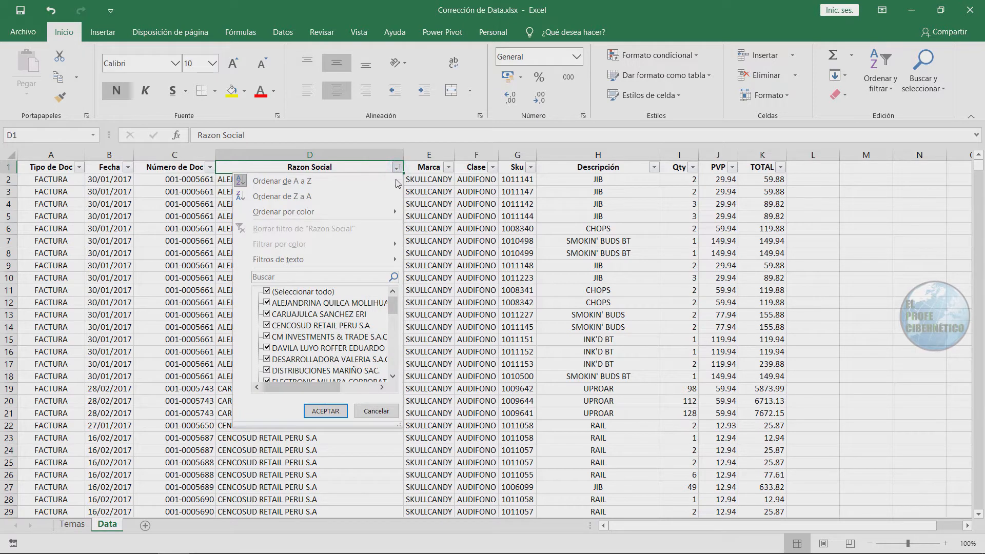
left_click_drag(399, 425, 466, 475)
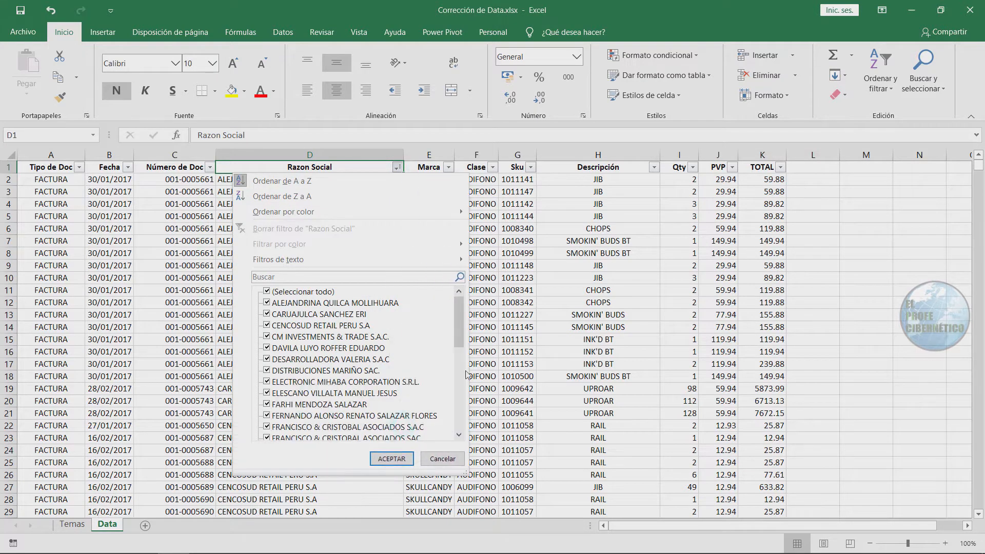
left_click_drag(460, 307, 460, 334)
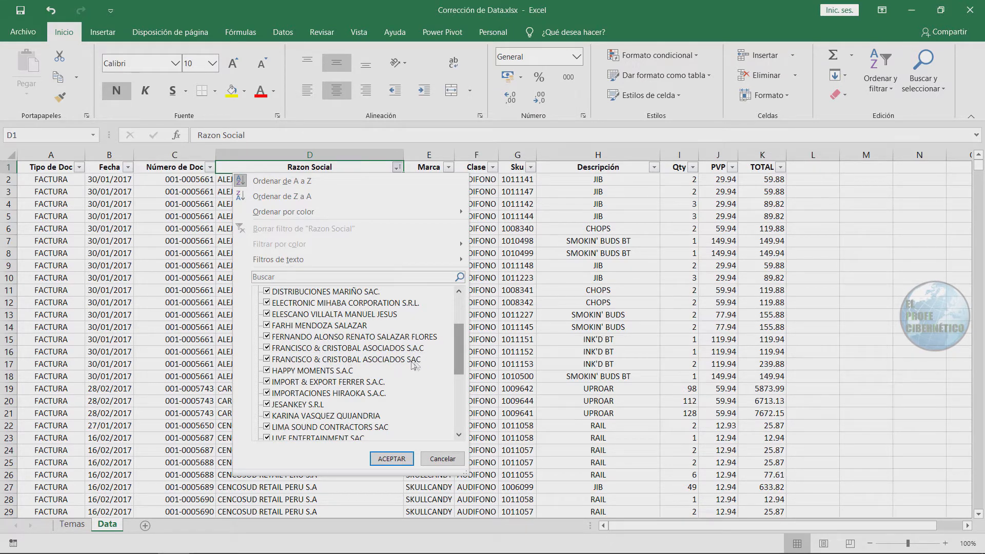
left_click_drag(460, 347, 460, 321)
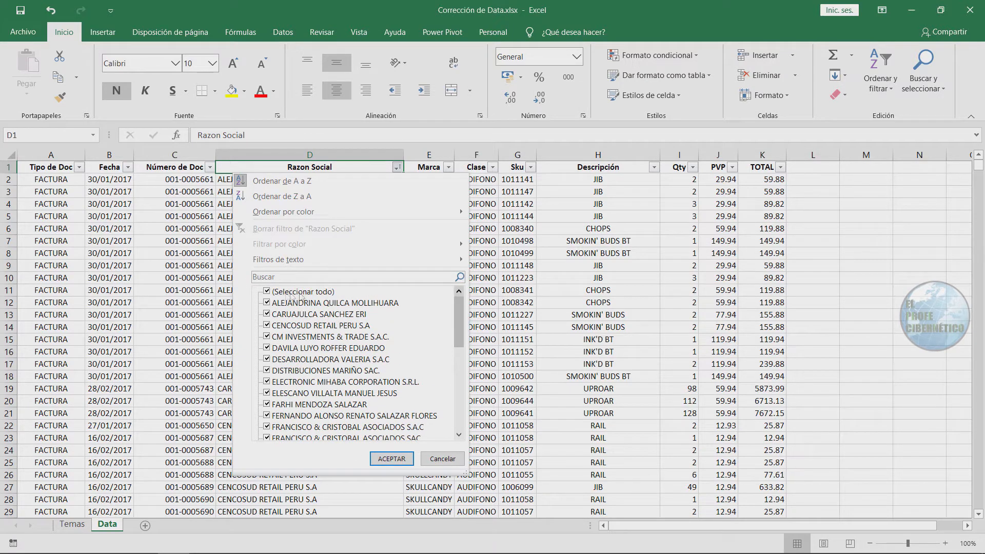
left_click(267, 294)
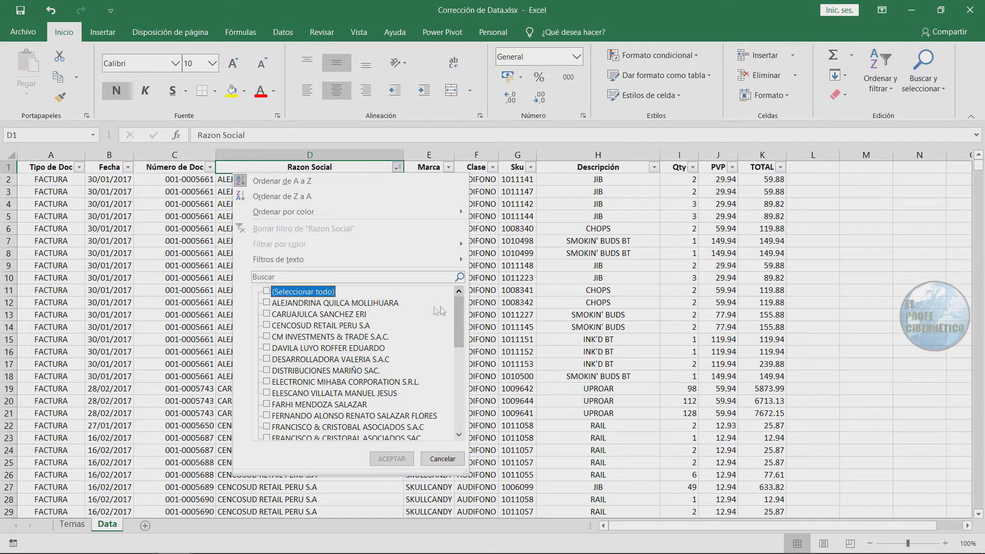
left_click_drag(459, 311, 458, 340)
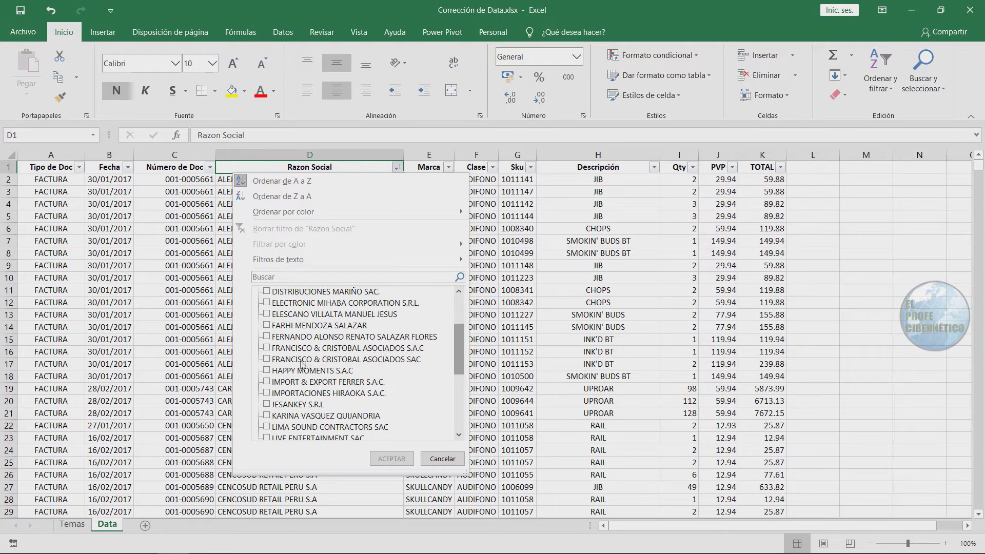
left_click(267, 359)
left_click_drag(460, 358, 462, 416)
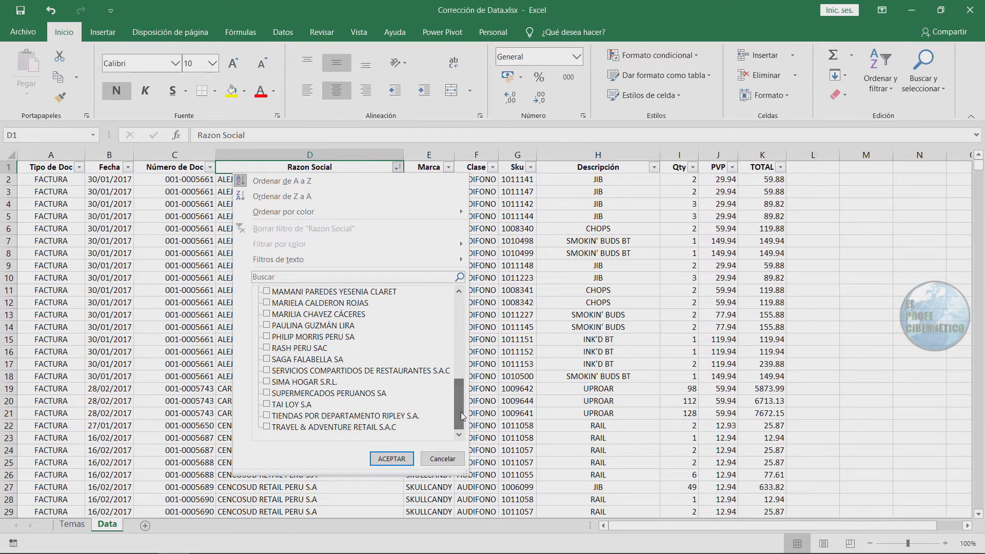
left_click(388, 458)
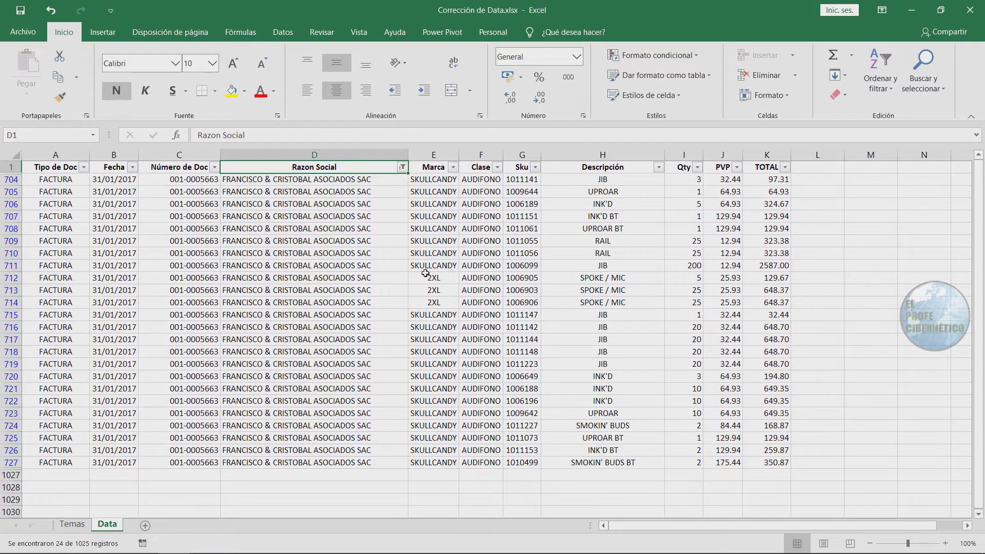
- Change the name to FRANCISCO & CRISTOBAL ASOCIADOS S.A.C in all filtered Razon Social cells at once
left_click_drag(362, 180, 363, 425)
left_click_drag(358, 458, 358, 459)
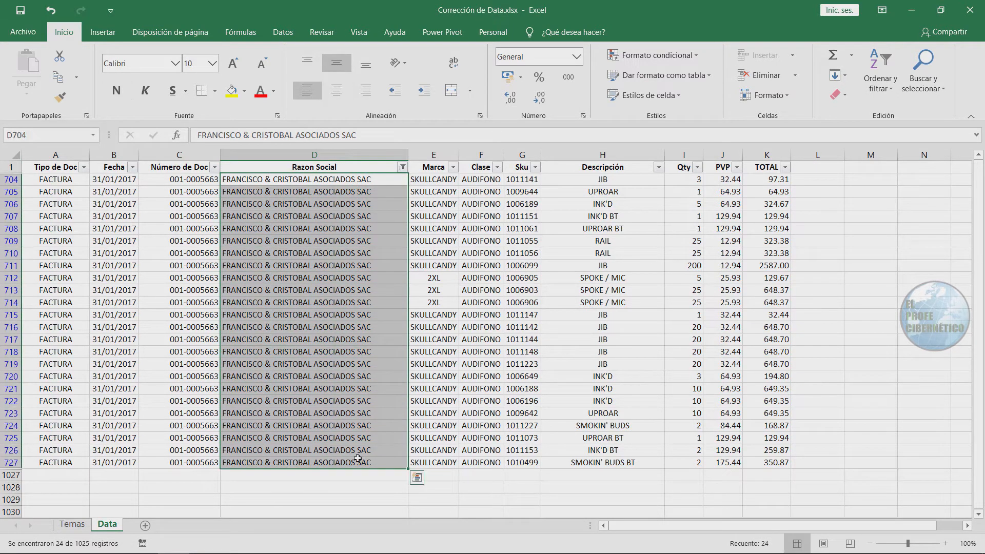
left_click(346, 135)
type(".")
left_click(355, 136)
type(".")
left_click(384, 135)
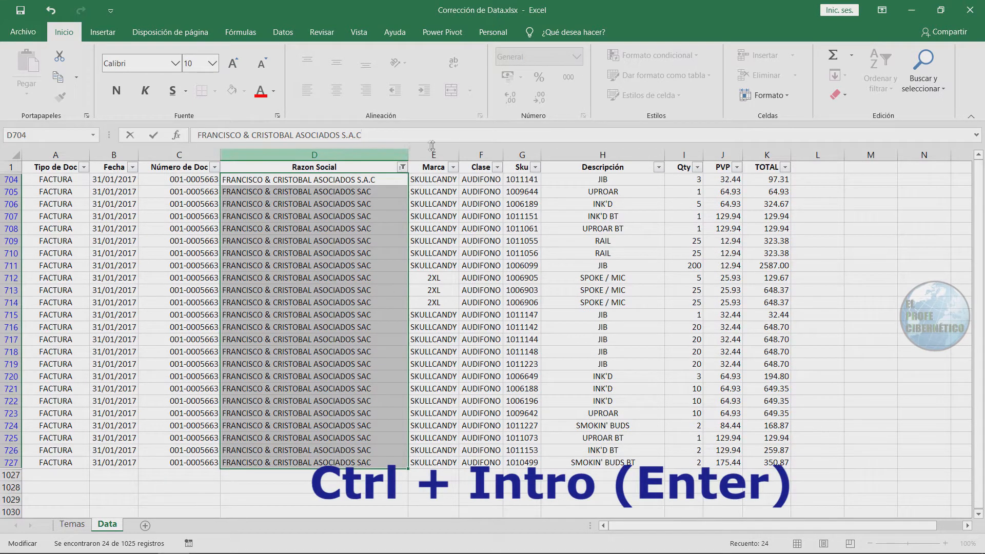
key("ctrl+Return")
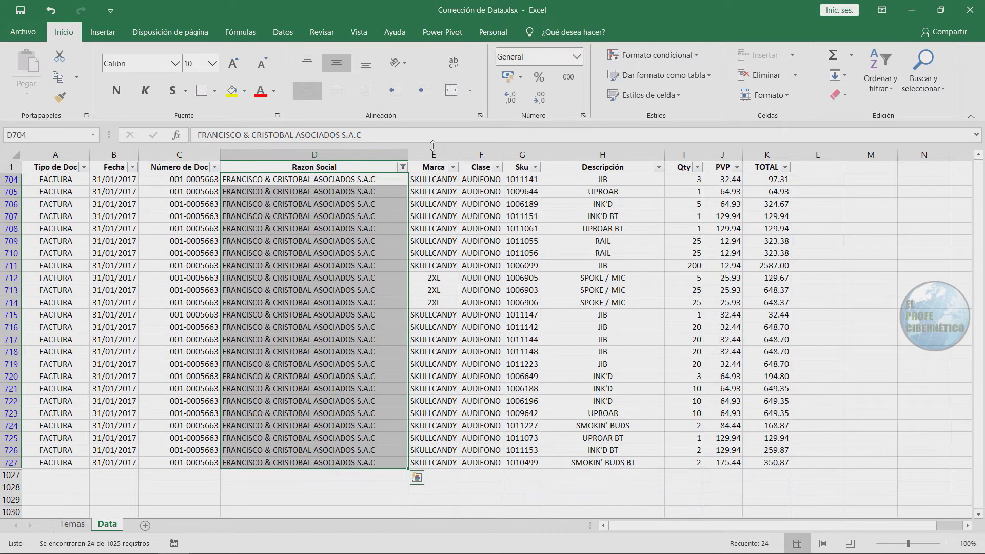
- Check the Razon Social filter list for leftover name variants and clear the column's filter
left_click(402, 167)
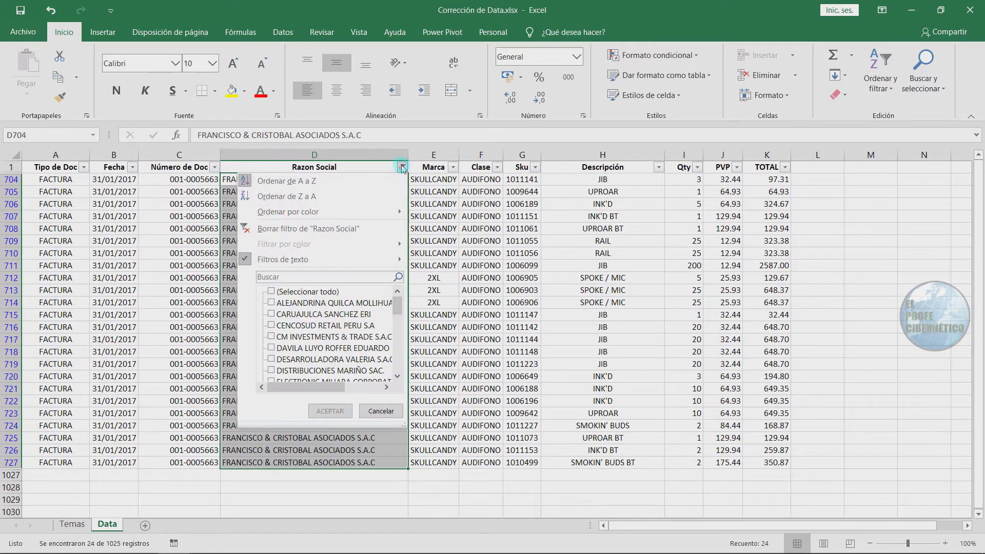
left_click_drag(400, 305, 398, 320)
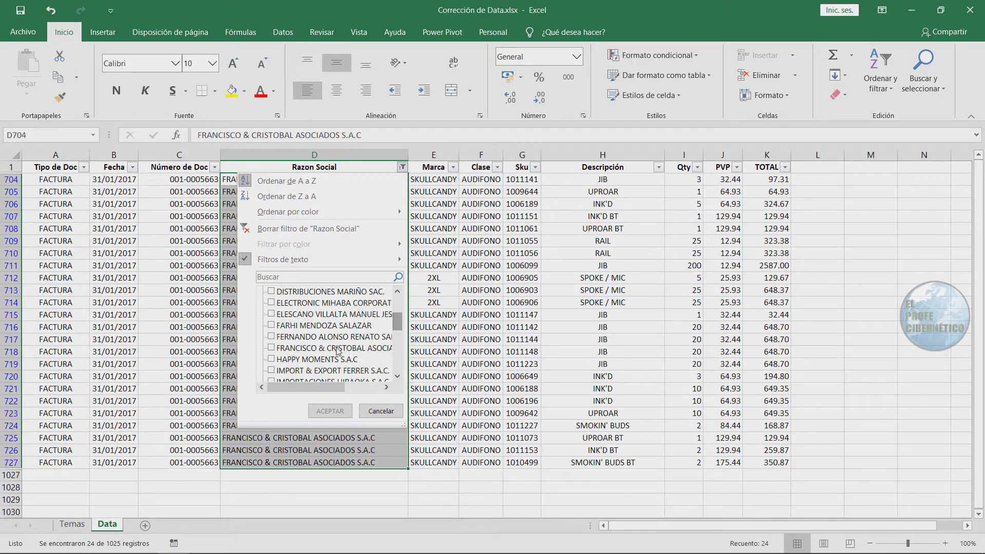
left_click_drag(403, 425, 492, 470)
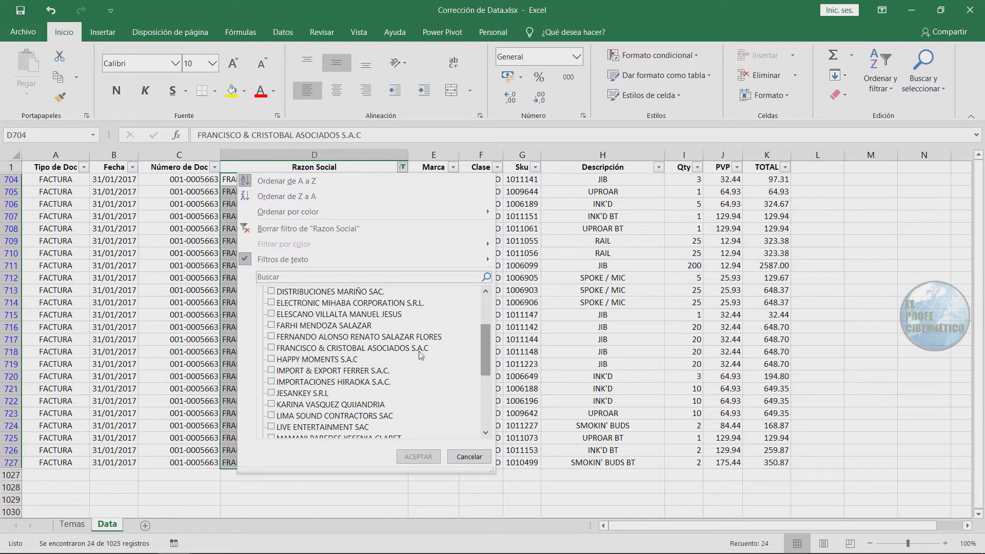
left_click_drag(487, 354, 491, 285)
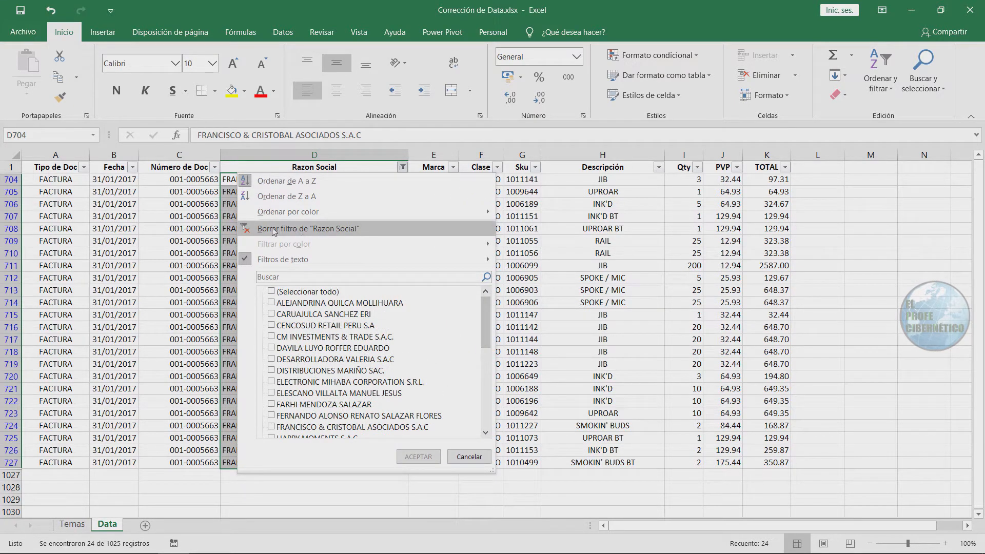
left_click(341, 228)
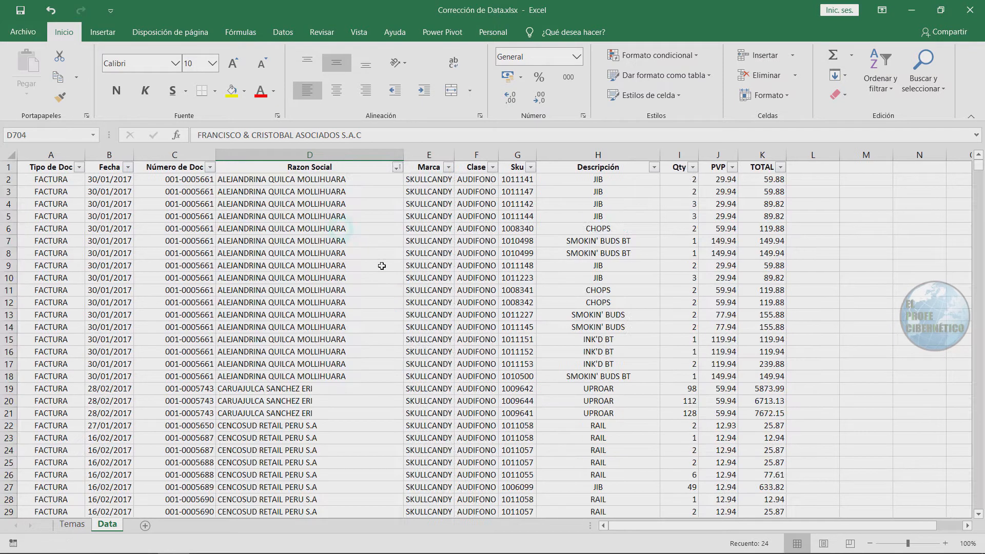
- Check the distinct values of the Marca and Clase columns in their filter lists
left_click(433, 154)
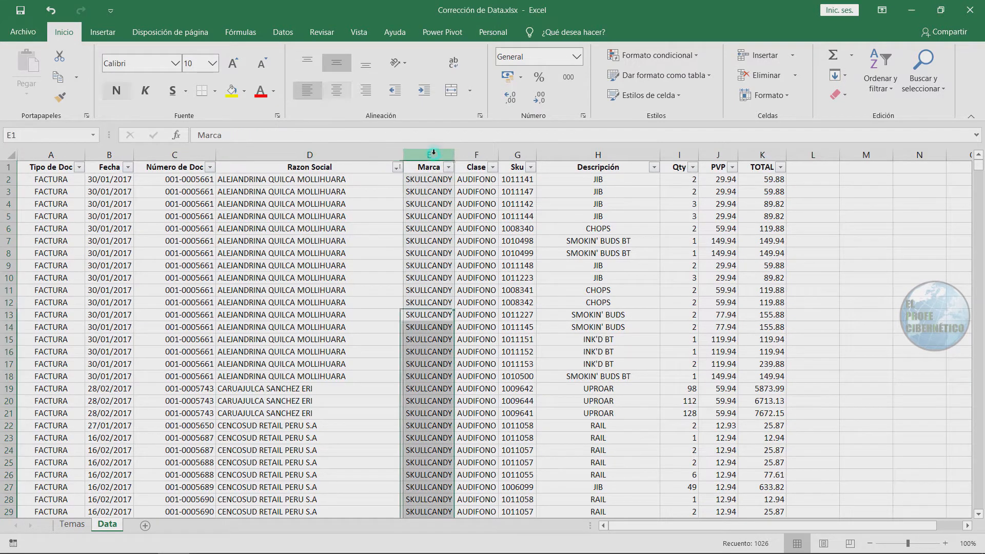
left_click(449, 167)
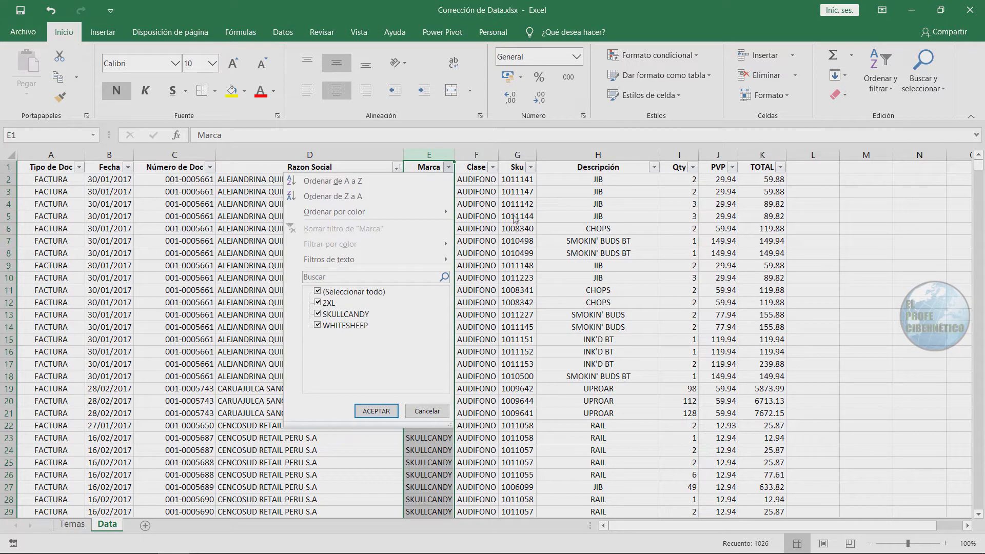
left_click(487, 192)
left_click(480, 162)
left_click(492, 168)
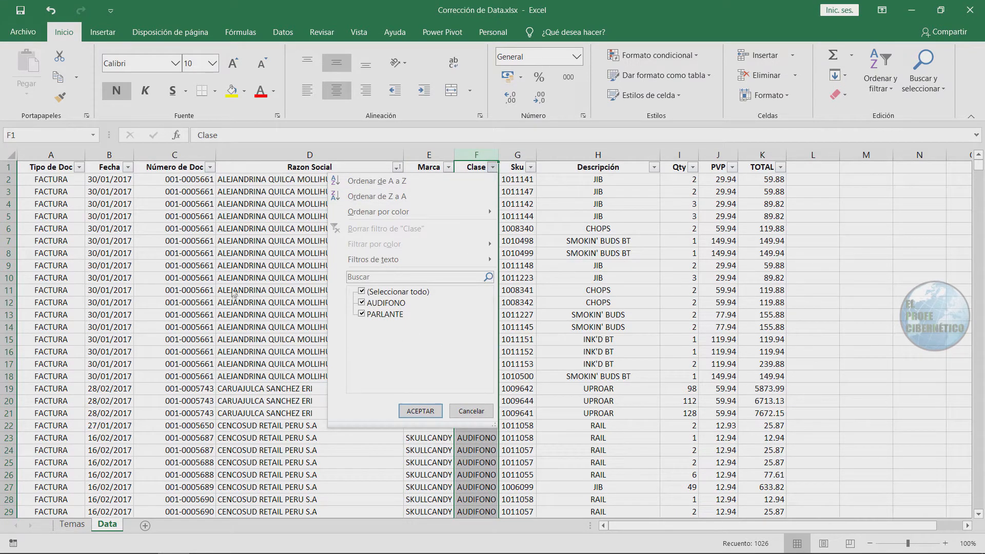
left_click(510, 216)
- Check the Sku column's filter list and the numeric count of the whole column
left_click(515, 194)
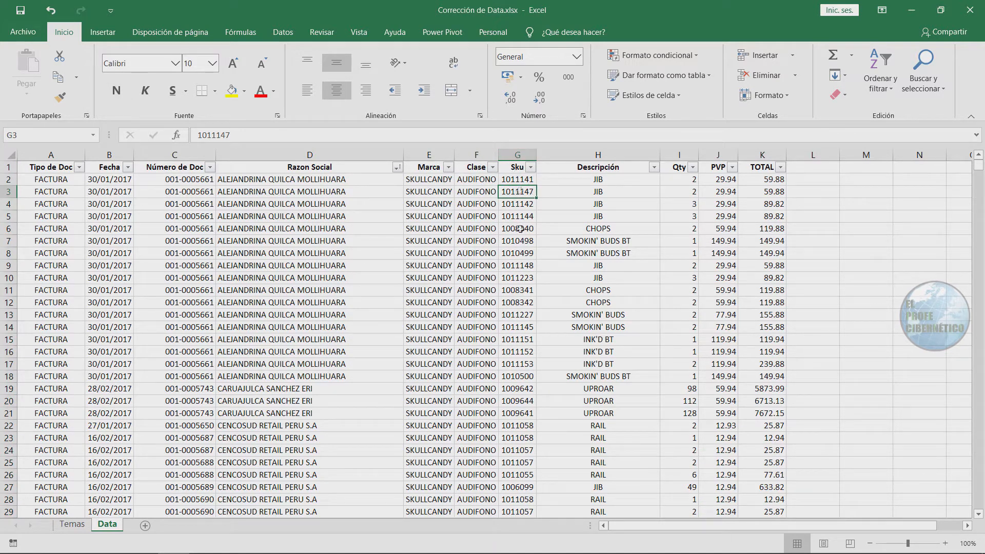
left_click(531, 167)
left_click_drag(526, 301, 529, 400)
left_click(555, 292)
left_click(521, 154)
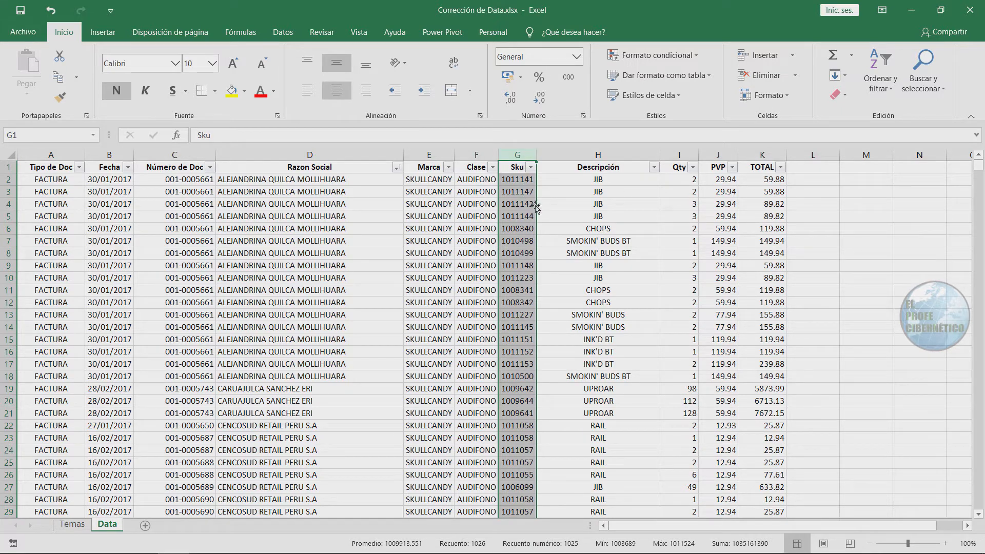
- Look through the distinct values of the Descripción column in its filter list for duplicated or badly spaced names
left_click(635, 153)
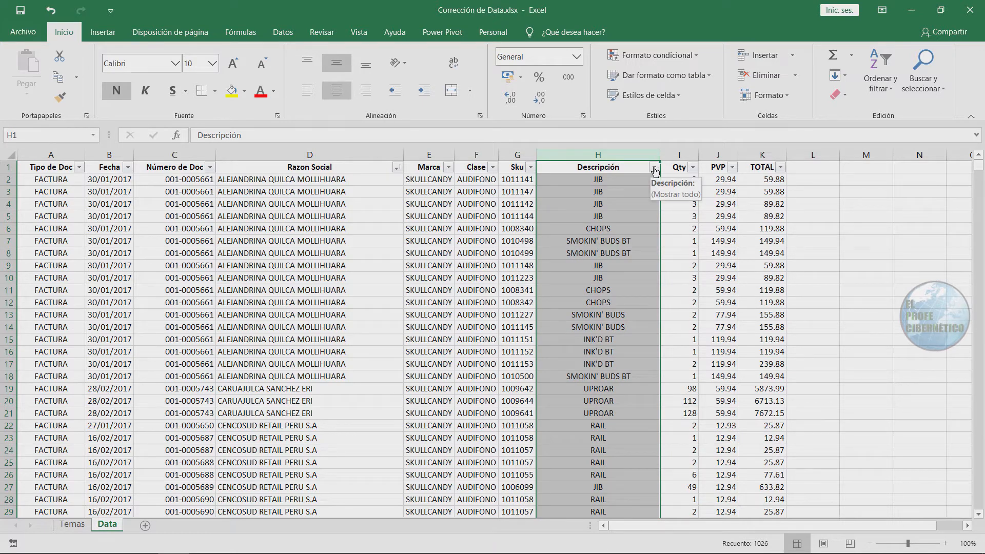
left_click(654, 168)
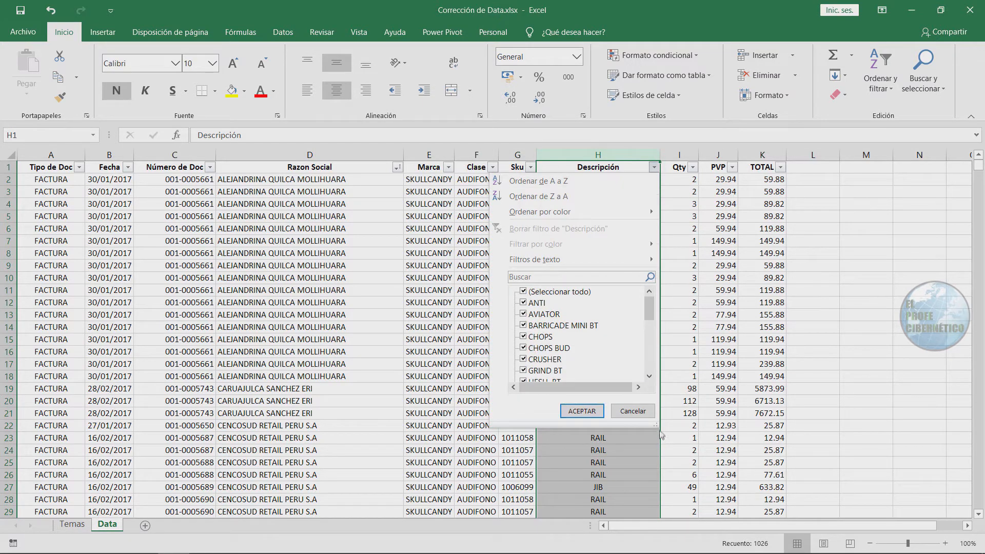
left_click_drag(659, 425, 721, 490)
left_click_drag(716, 322, 717, 334)
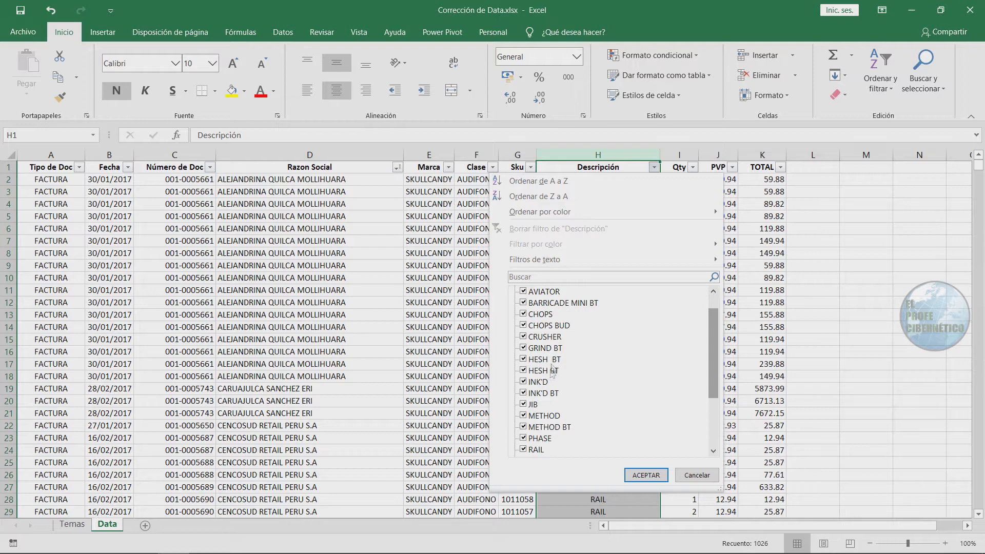
left_click_drag(720, 357, 721, 435)
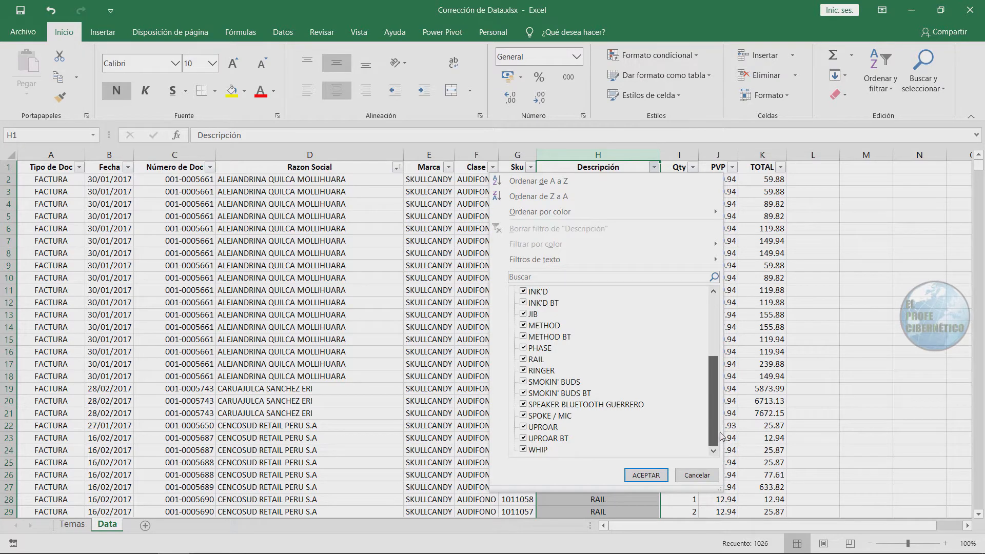
left_click_drag(722, 428, 721, 370)
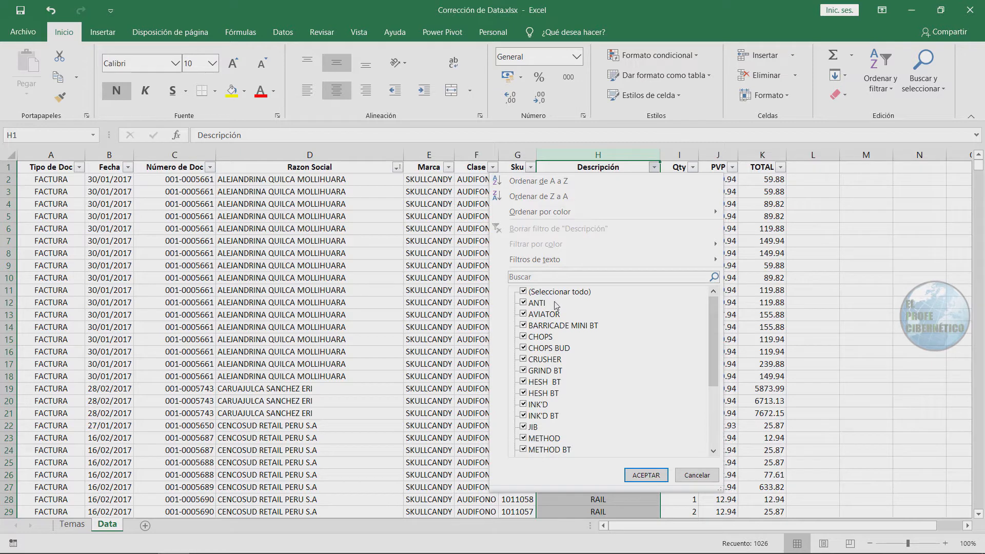
left_click_drag(712, 331, 712, 408)
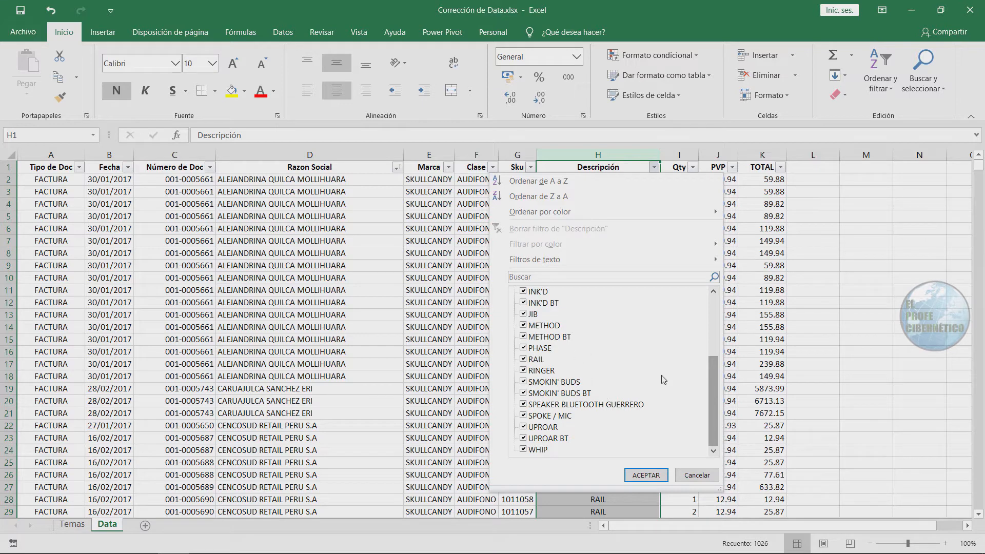
left_click(824, 235)
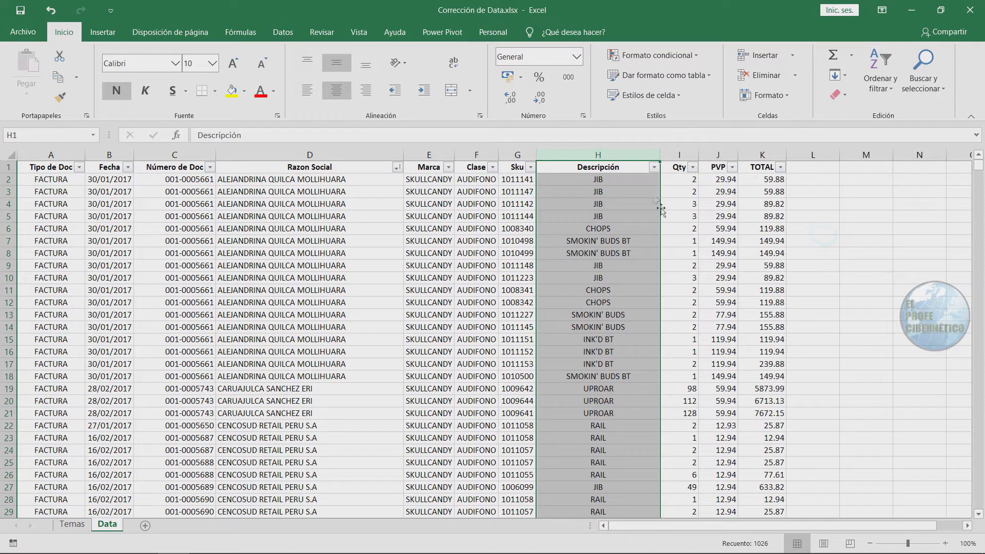
- Insert an empty helper column between Descripción and Qty
left_click(679, 155)
right_click(680, 156)
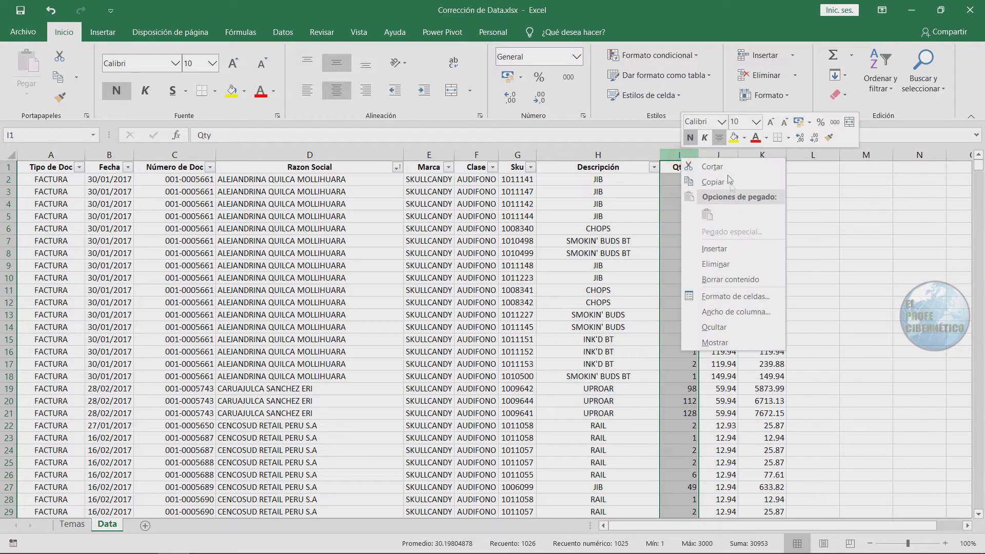
left_click(727, 250)
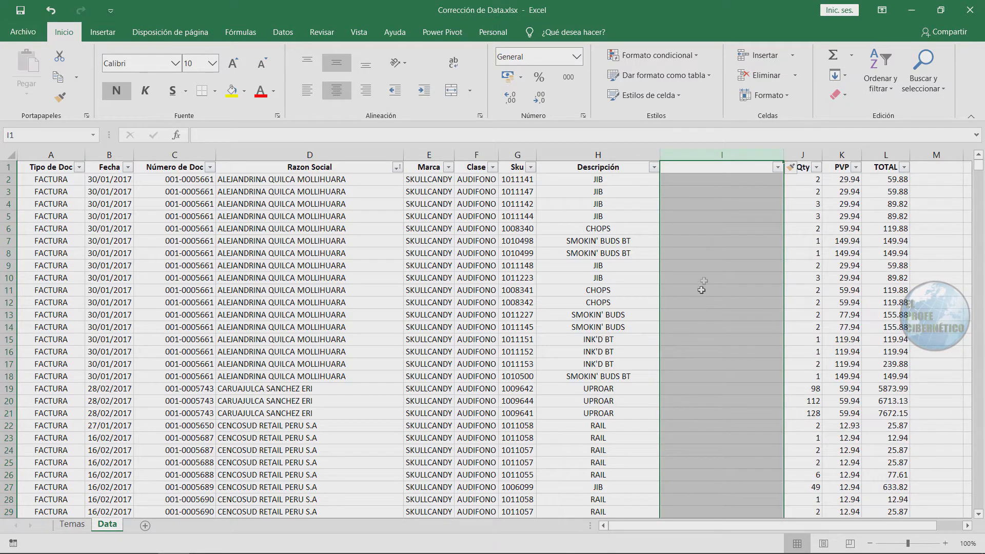
- Enter the formula =ESPACIOS(H2) in cell I2 to strip extra spaces from the first Descripción entry
left_click(696, 181)
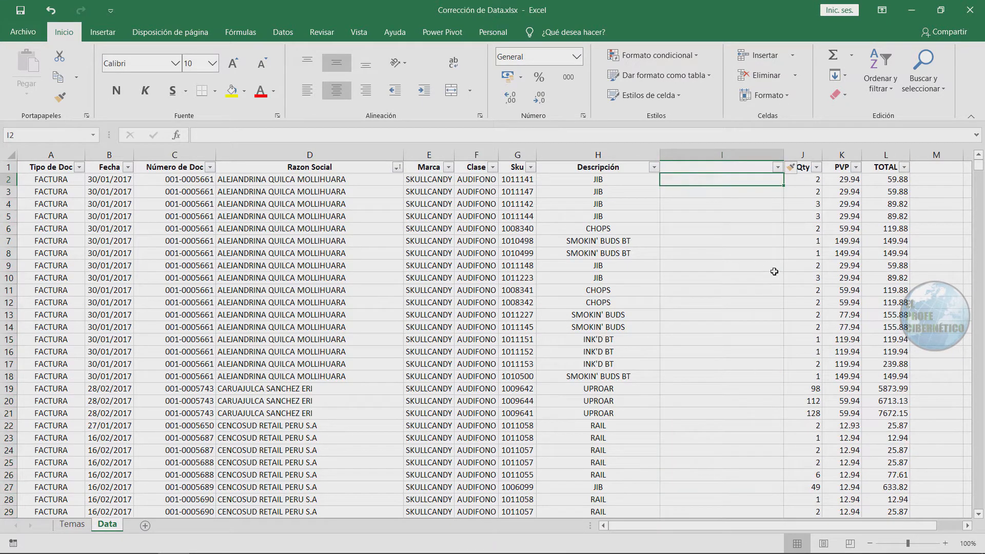
type("=ESPAC")
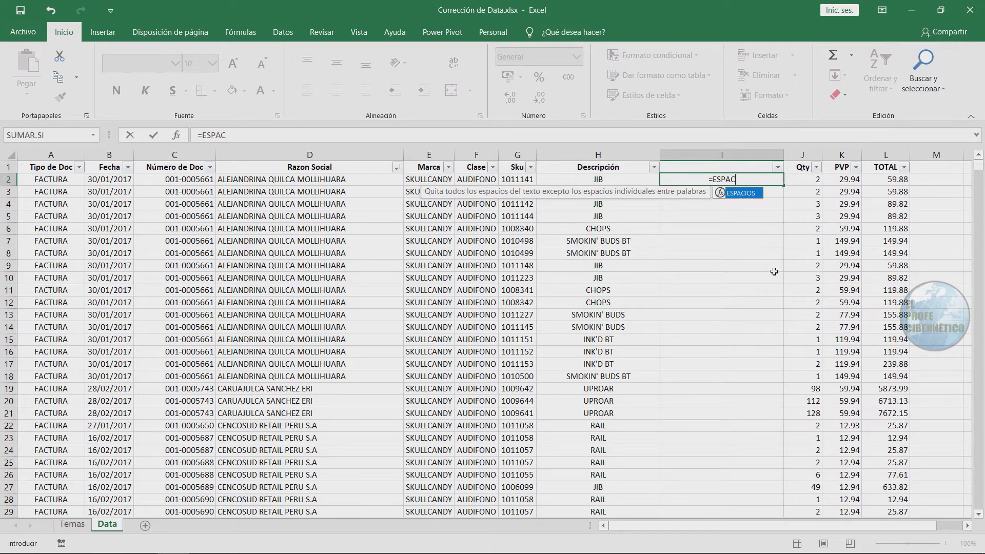
key("Tab")
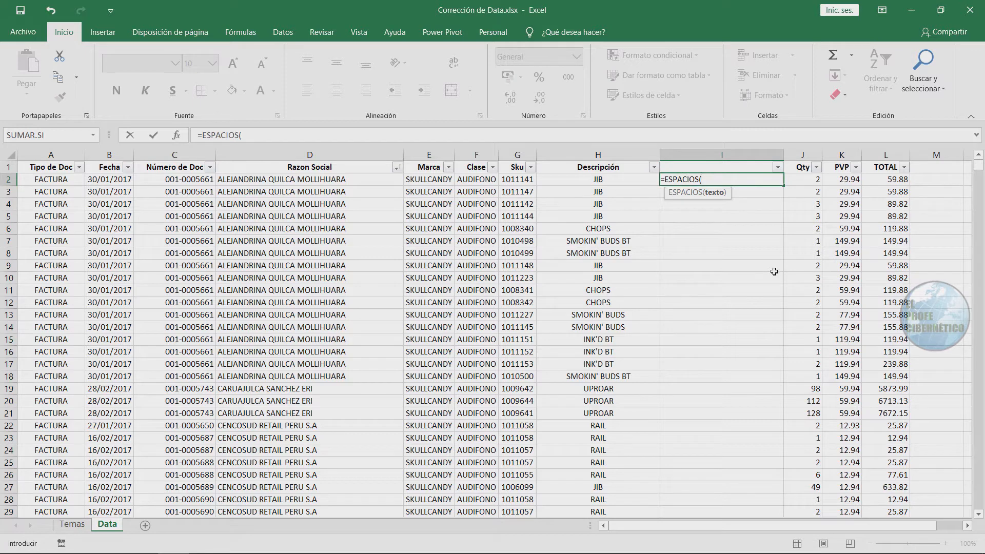
left_click(609, 179)
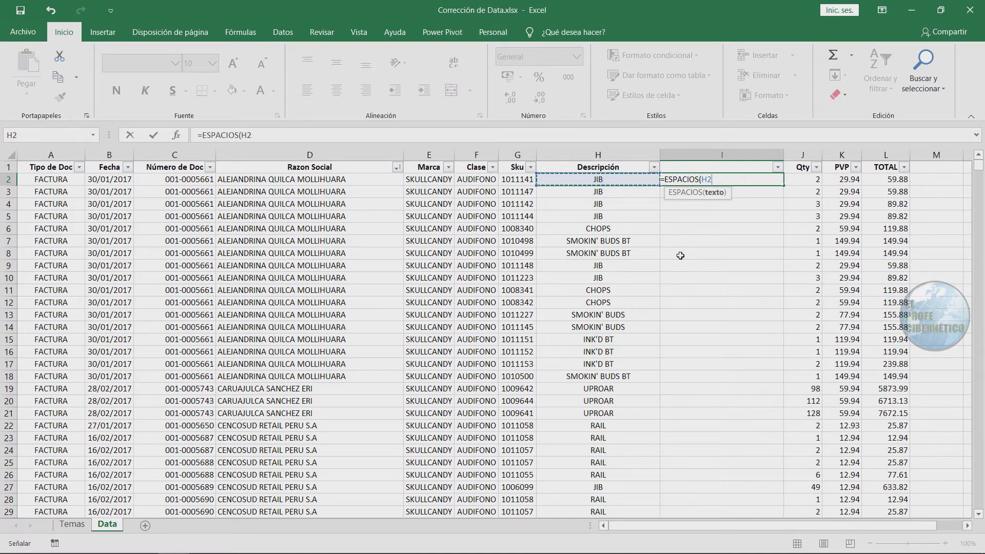
key("Return")
left_click(734, 182)
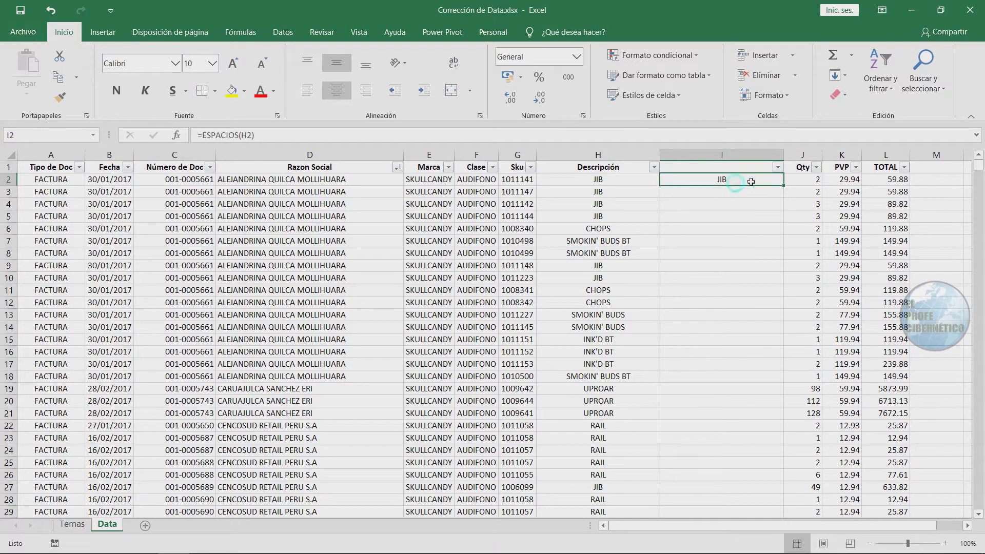
- Fill the ESPACIOS formula down helper column I and check the cleaned names in its filter list
double_click(785, 186)
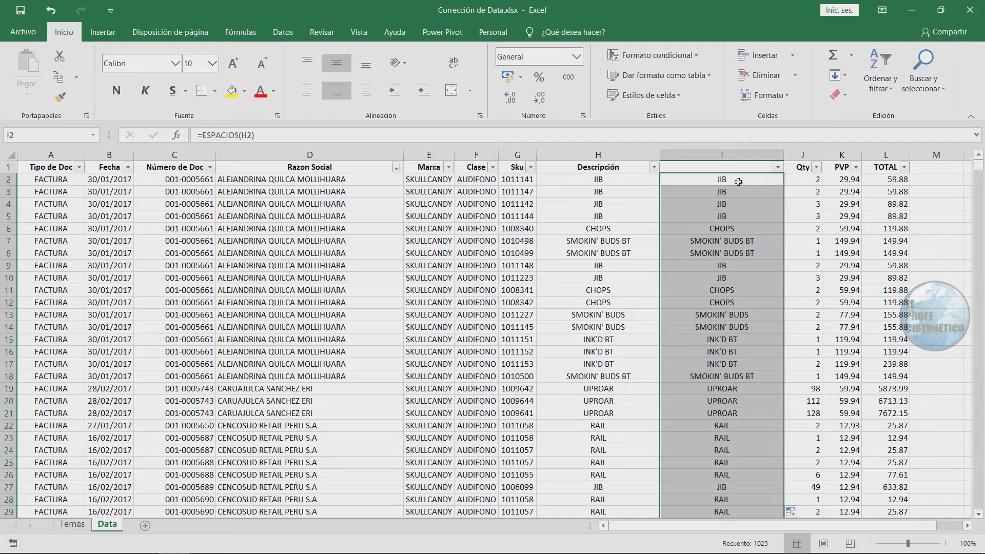
left_click(778, 169)
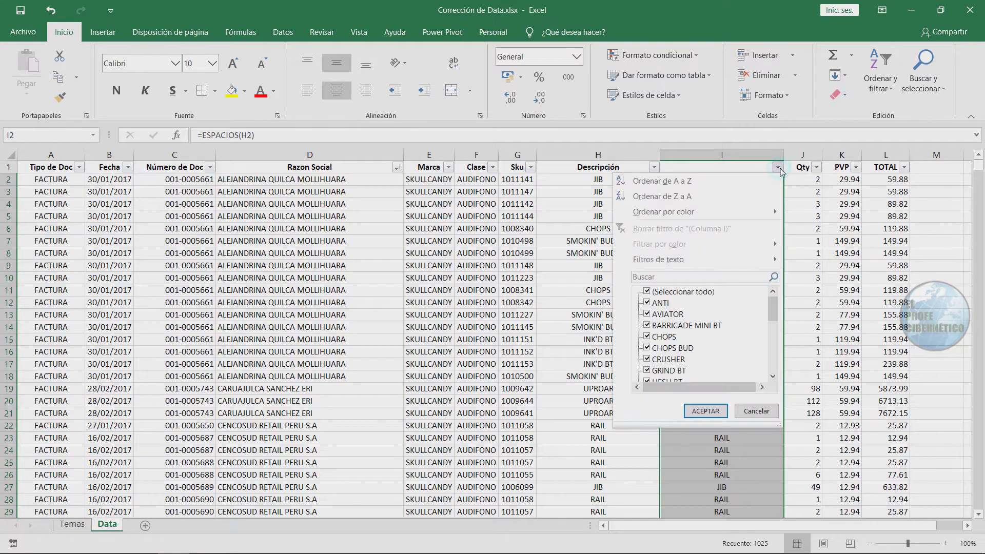
left_click_drag(775, 310, 788, 284)
left_click(847, 262)
- Convert the helper column formulas to values and paste the cleaned names over the Descripción entries starting at H2
key("ctrl+c")
right_click(715, 198)
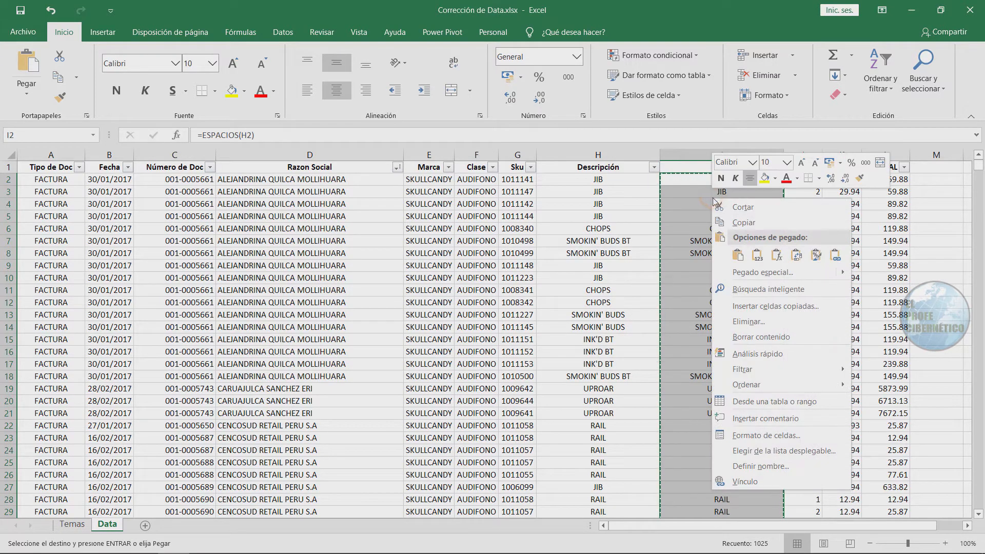
left_click(751, 255)
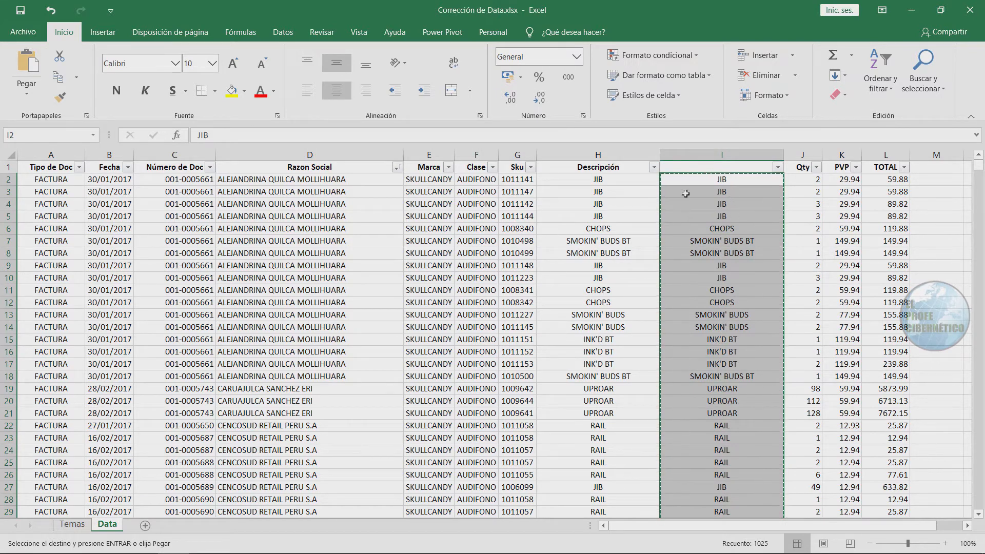
left_click(608, 181)
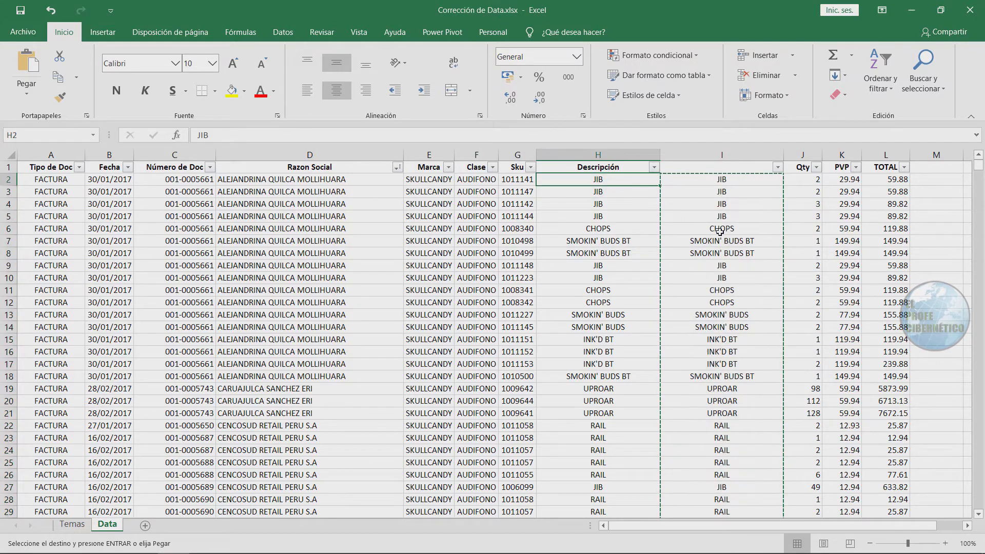
key("ctrl+v")
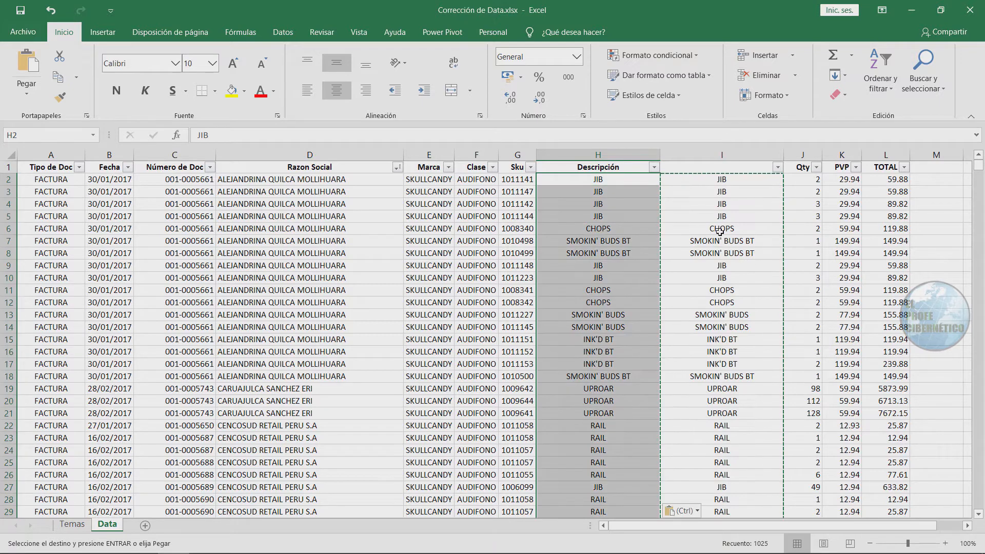
- Delete helper column I next to Descripción
left_click(723, 156)
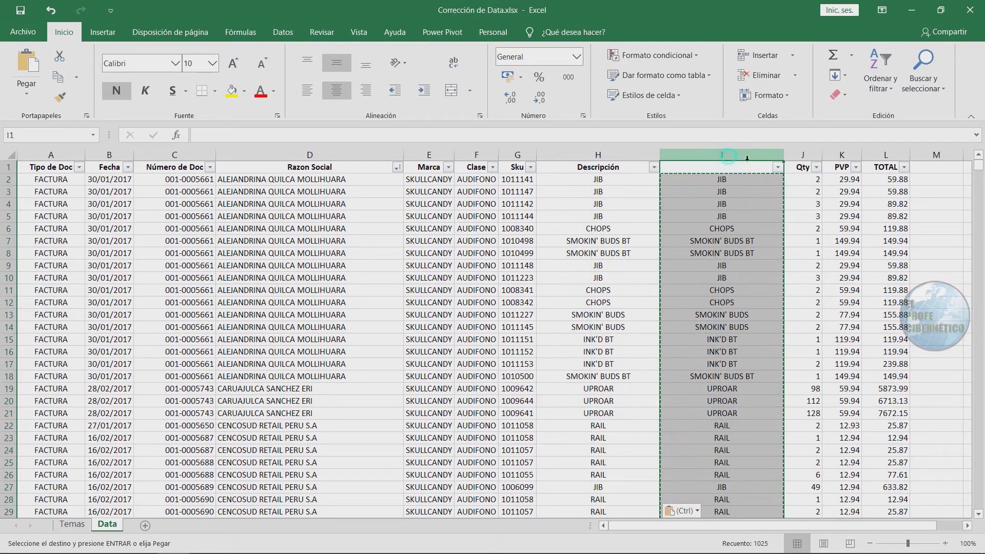
right_click(724, 157)
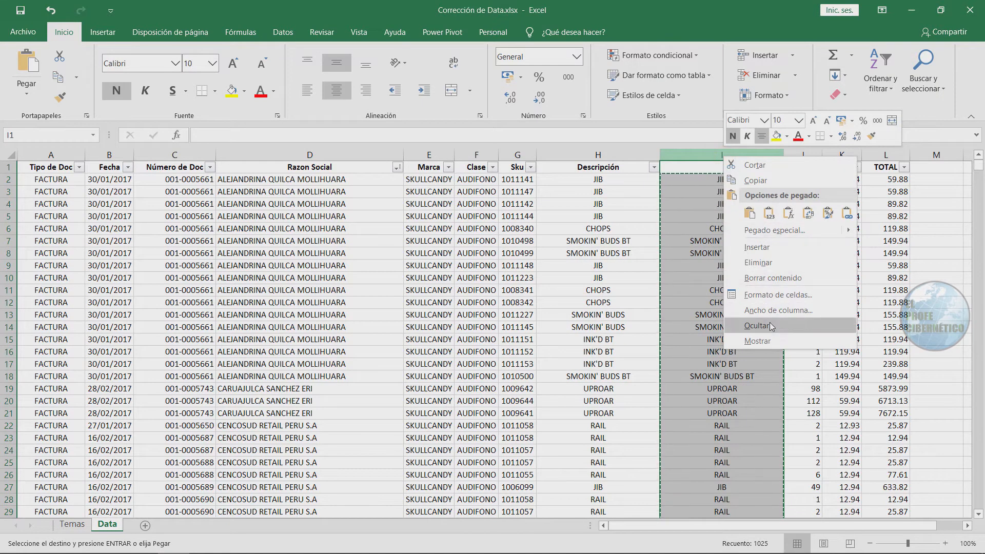
left_click(773, 261)
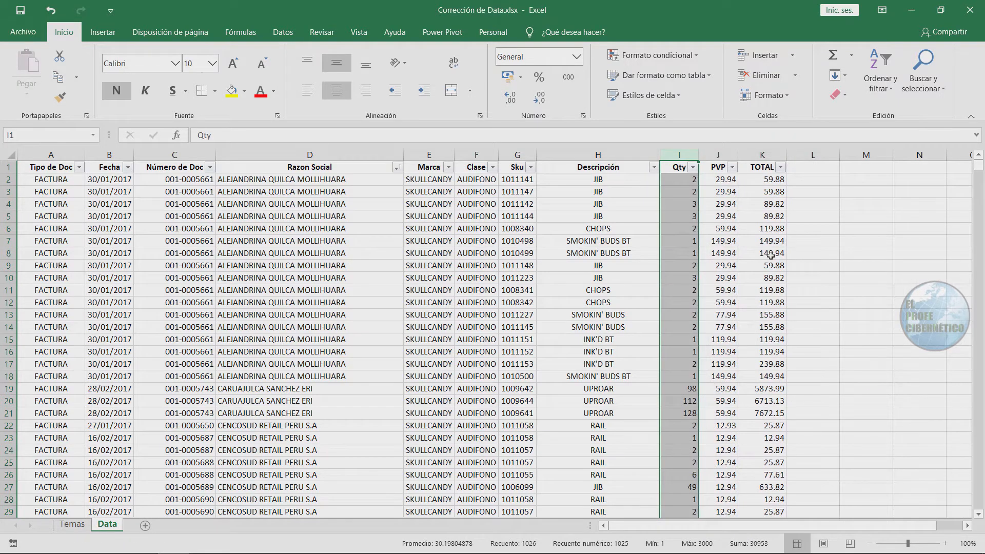
left_click(856, 243)
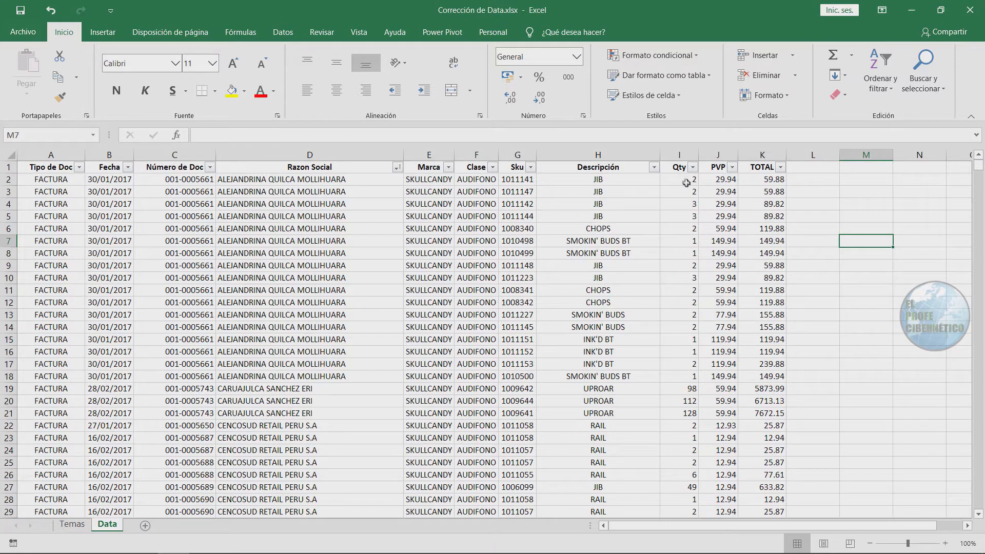
- Compare the numeric count with the total count for the Qty and PVP columns
left_click(677, 154)
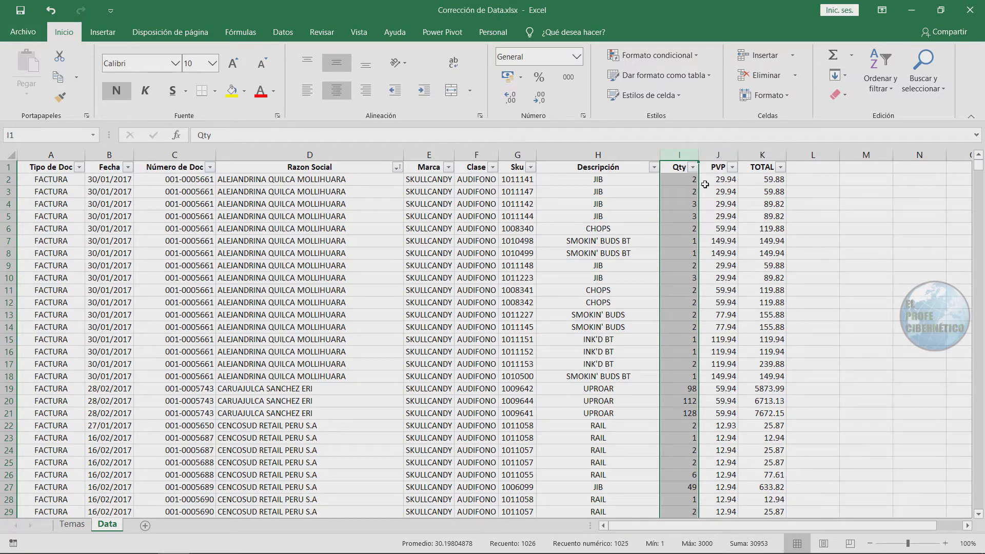
left_click(678, 167)
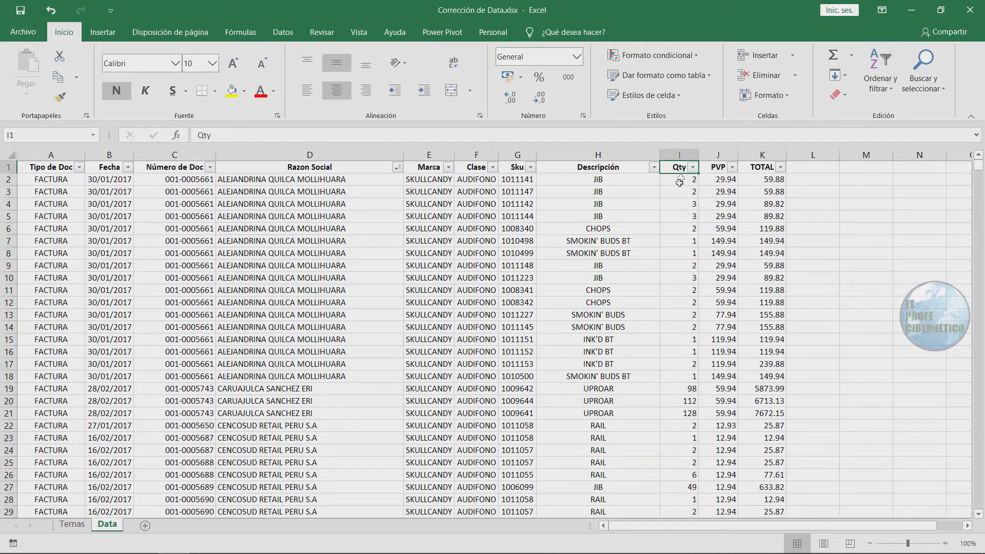
left_click(720, 150)
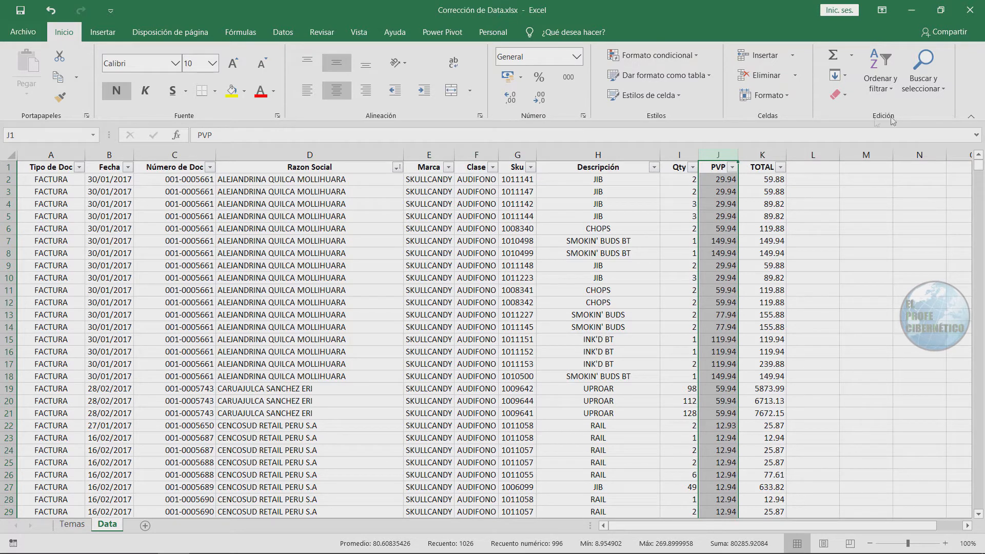
- Insert an empty helper column between PVP and TOTAL and widen it
left_click(765, 156)
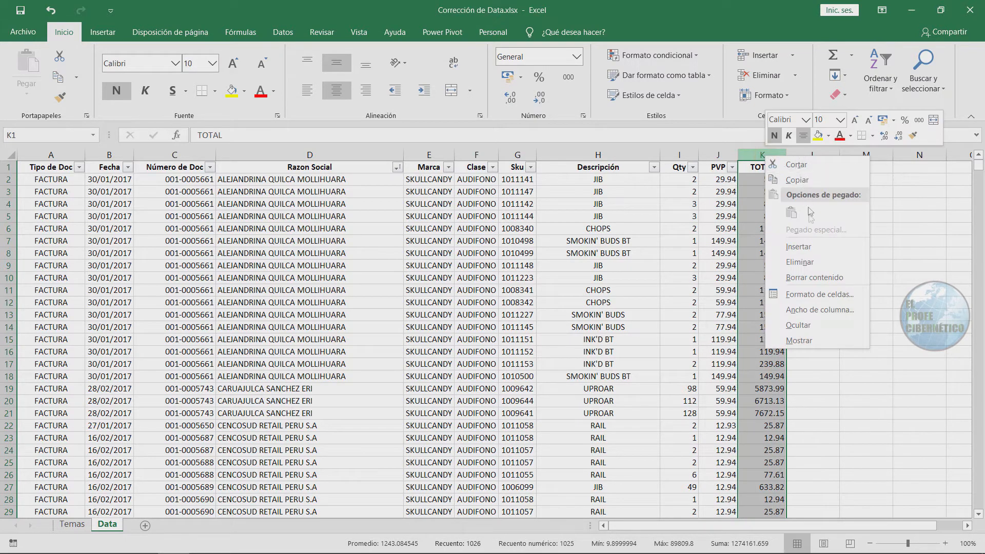
left_click(799, 247)
left_click_drag(776, 159, 835, 160)
left_click(765, 179)
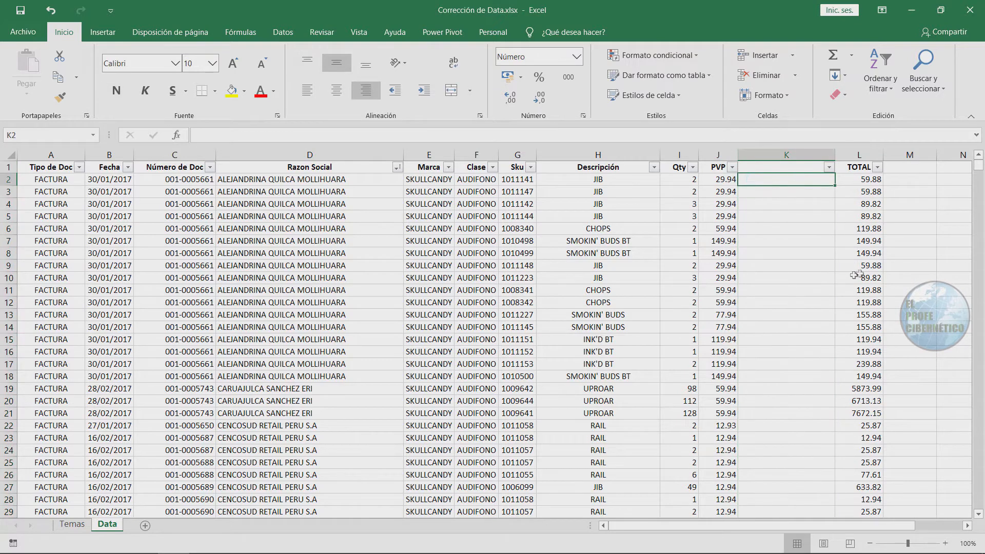
- Enter =ESNUMERO(J2) in K2 to test whether the PVP value is numeric, and fill the formula down the column
type("=E")
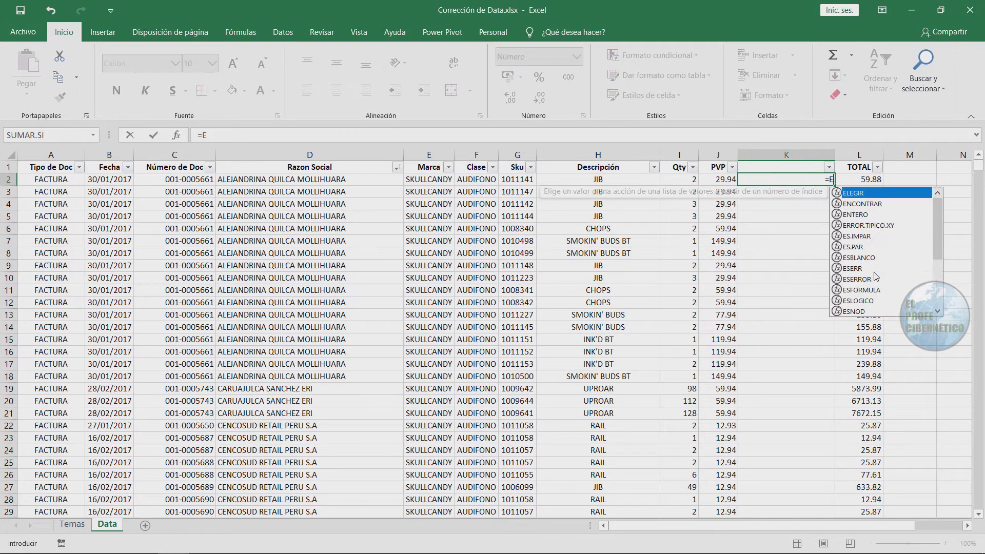
type("SNUM")
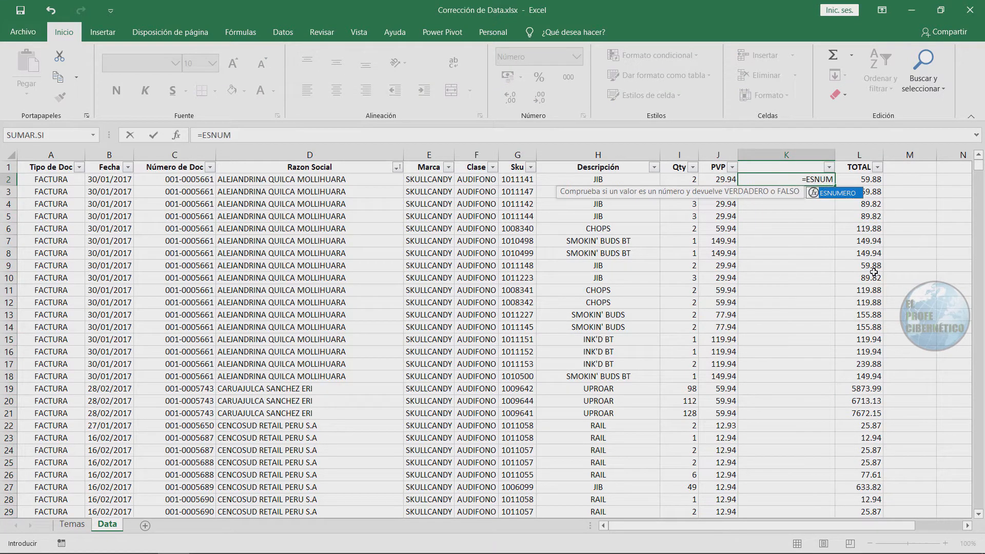
key("Tab")
left_click(718, 179)
type(")")
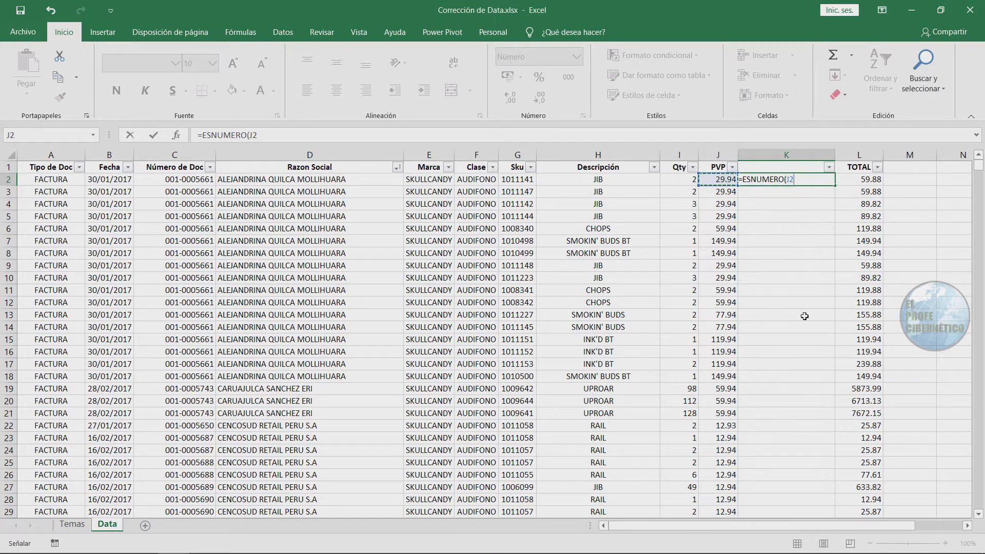
key("Return")
left_click(814, 180)
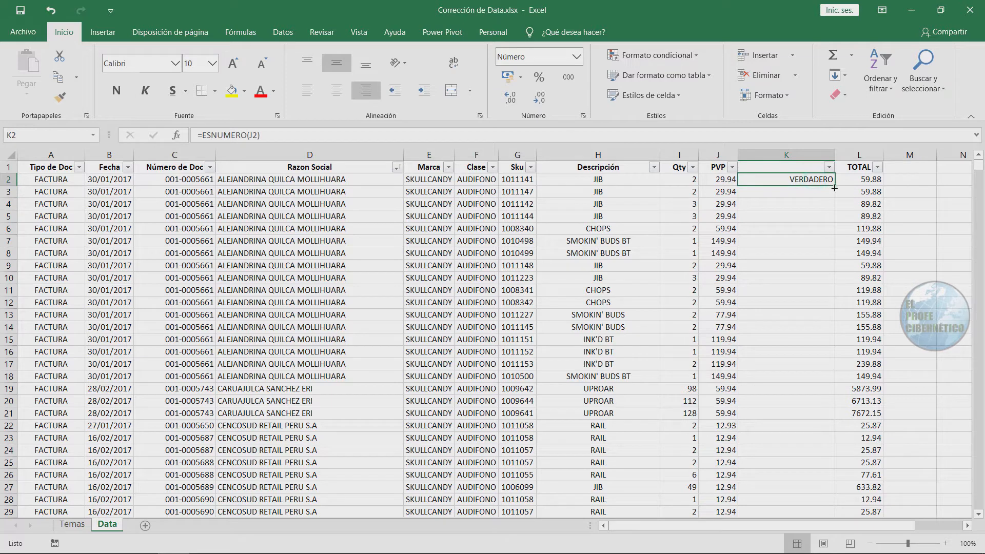
double_click(835, 186)
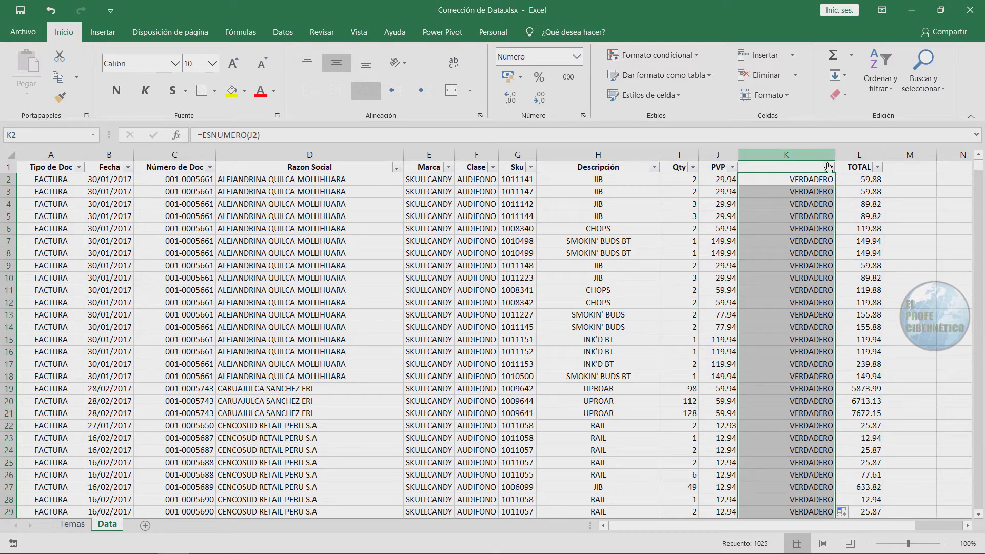
- Check the distinct results in helper column K and sort the data by it from smallest to largest
left_click(829, 167)
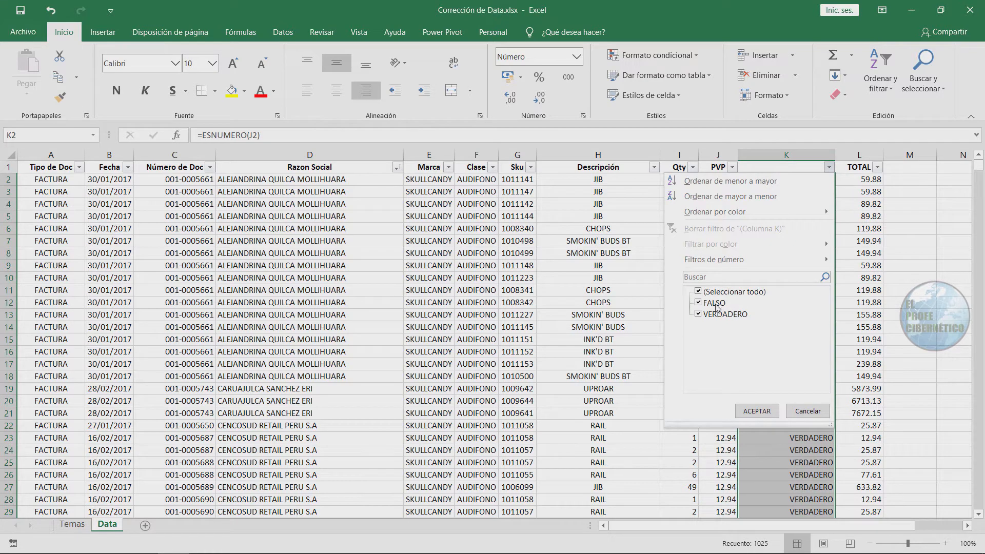
left_click(757, 411)
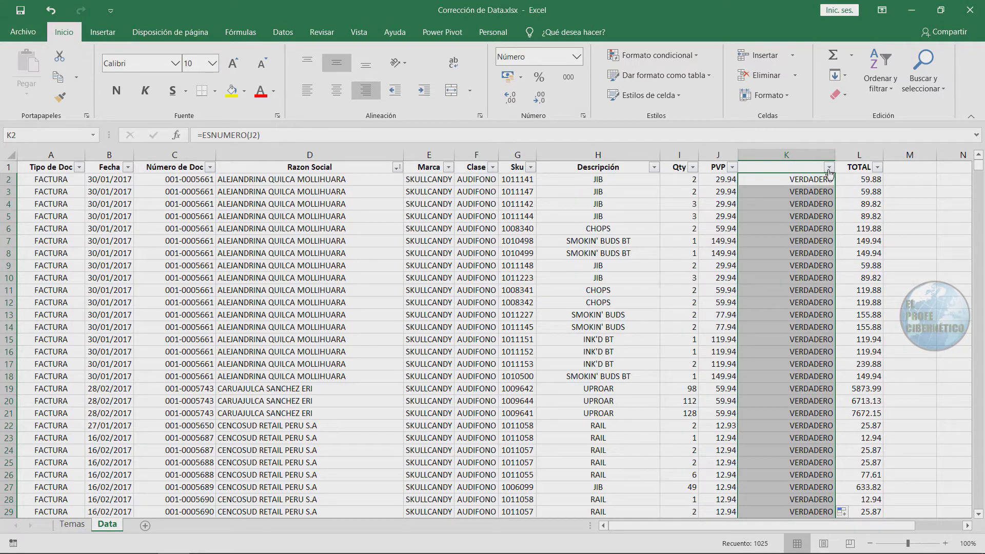
left_click(829, 168)
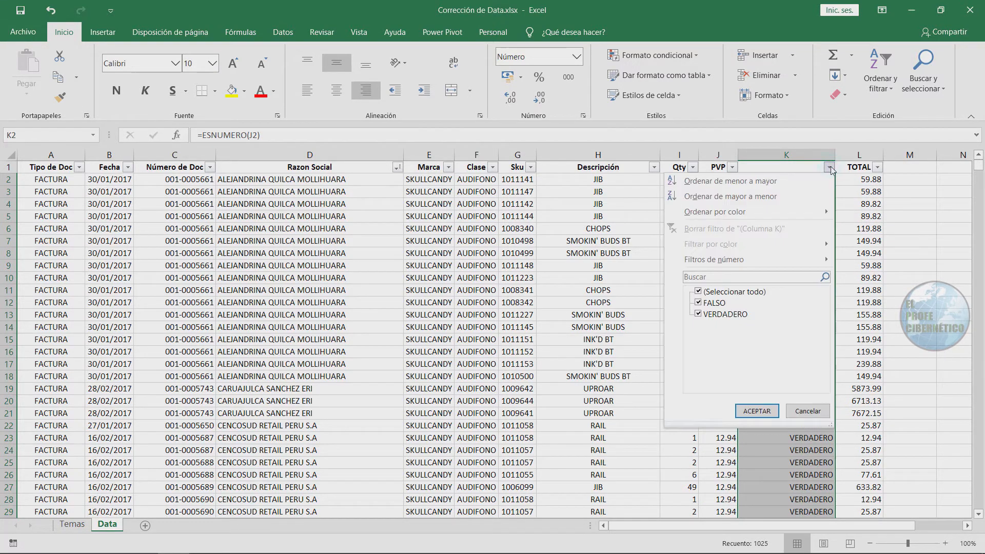
left_click(760, 183)
left_click(905, 183)
- Filter helper column K to show only the FALSO rows
left_click(828, 167)
left_click(698, 292)
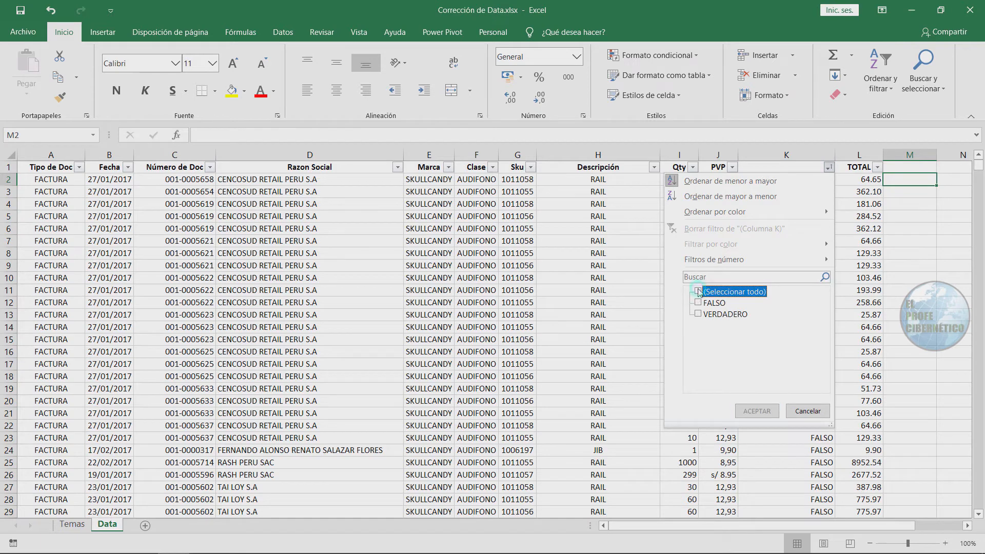
left_click(699, 303)
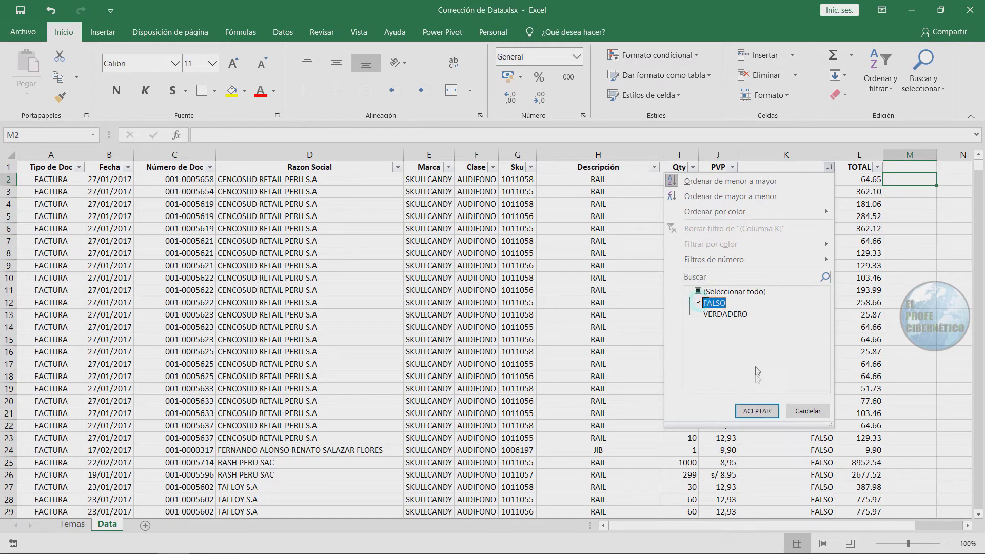
left_click(757, 411)
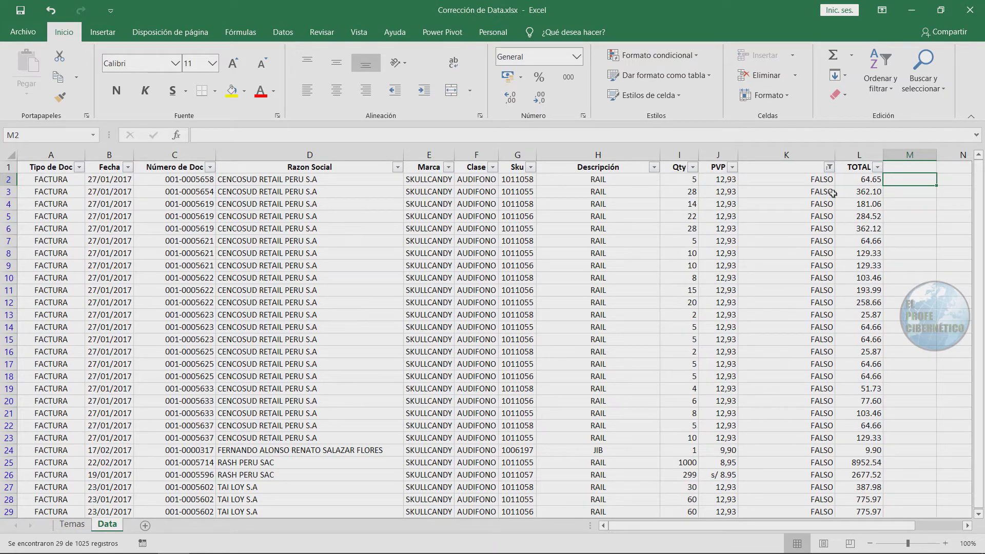
- Replace every comma with a decimal point in the PVP cells of the filtered FALSO rows
left_click(722, 179)
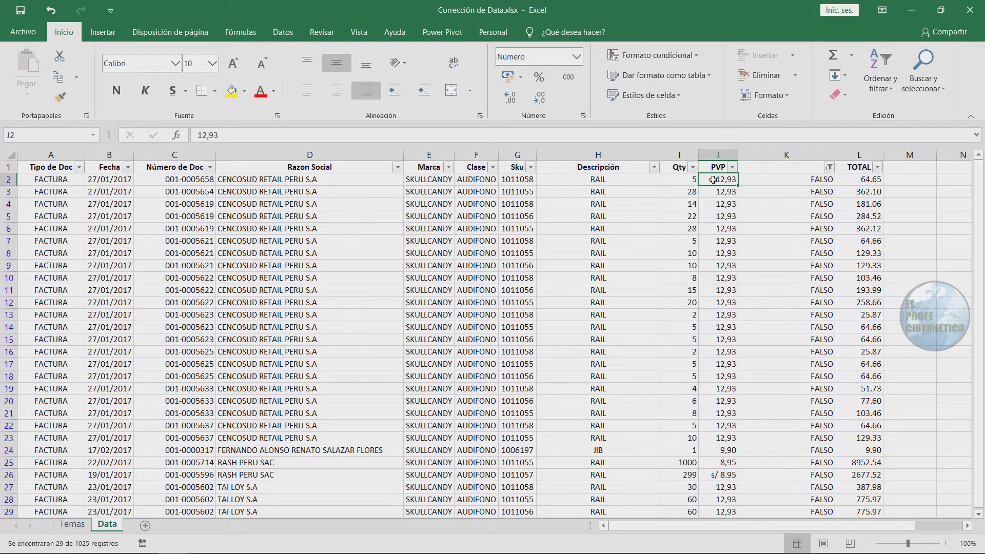
scroll(728, 326, "down", 4)
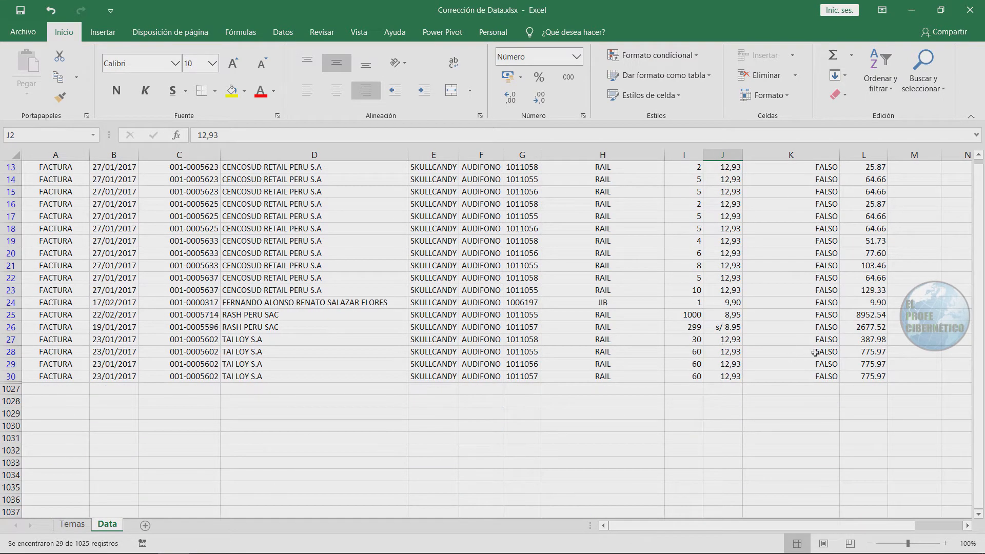
scroll(805, 346, "up", 4)
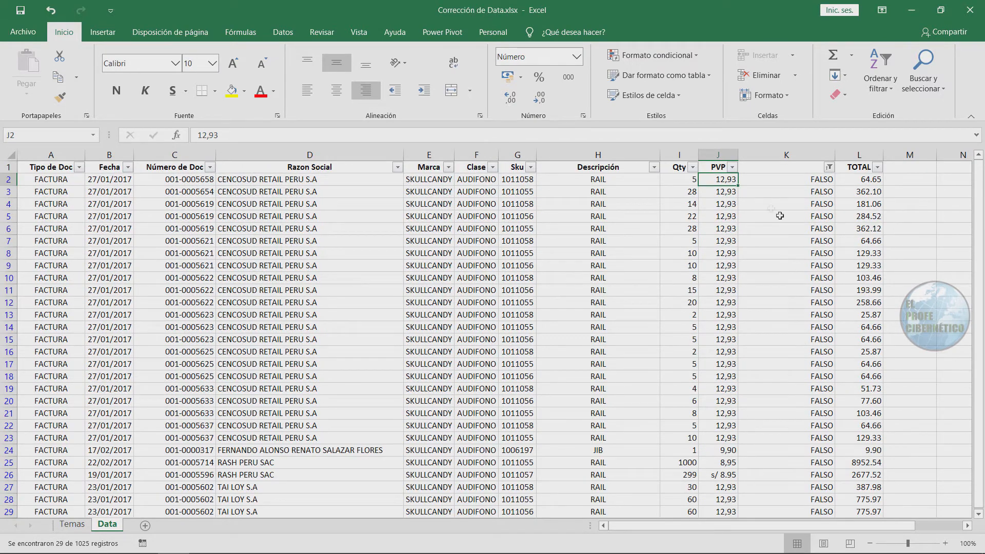
left_click_drag(723, 182, 727, 498)
key("ctrl+b")
scroll(795, 262, "up", 1)
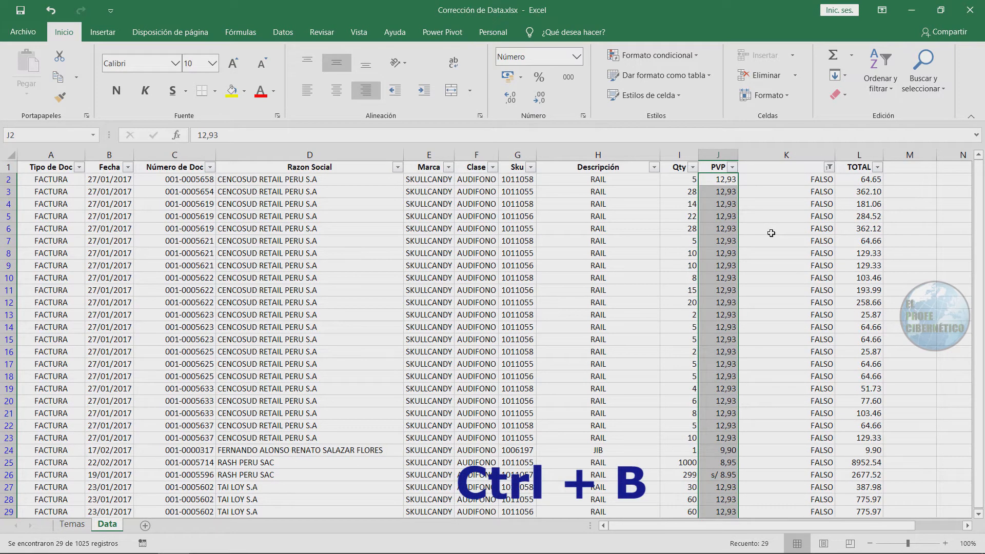
key("ctrl+b")
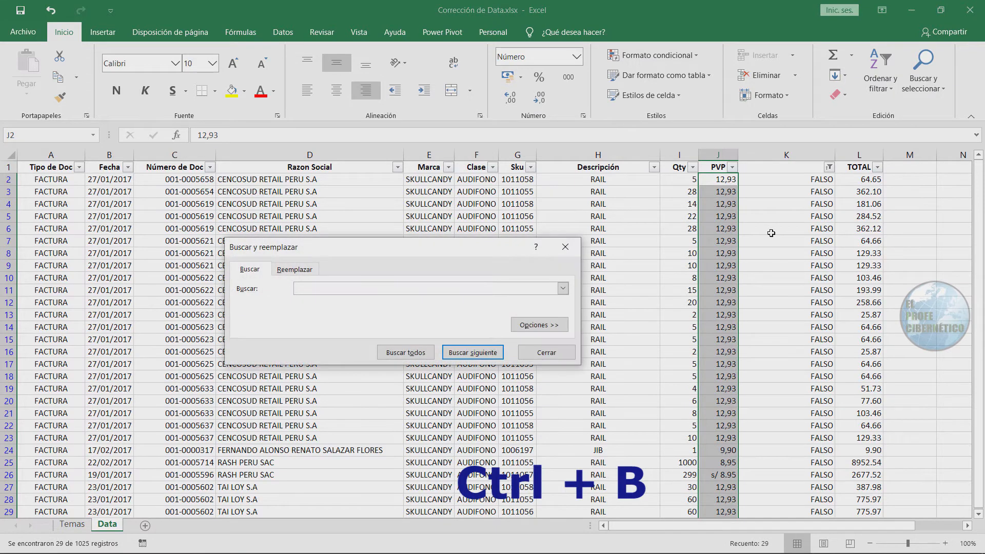
left_click(300, 275)
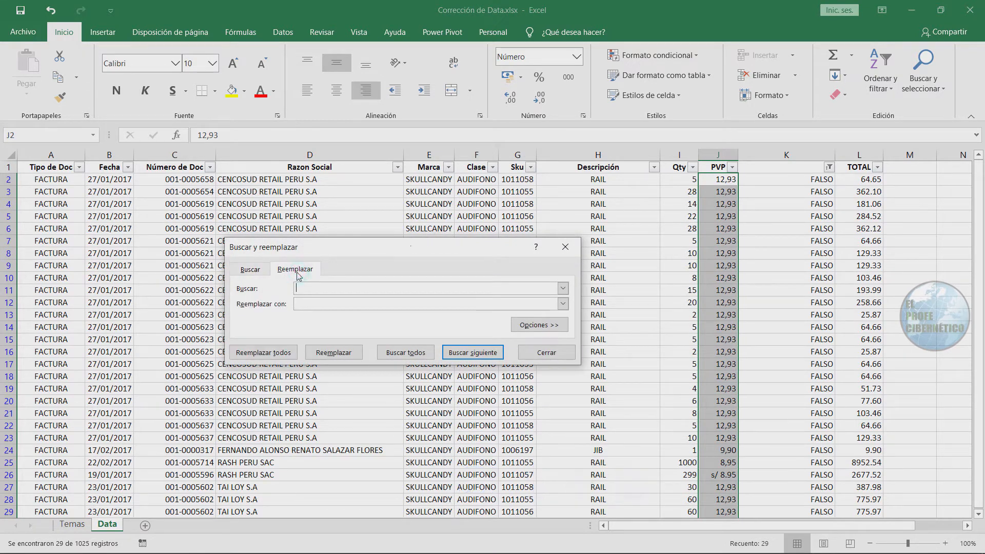
left_click(307, 291)
left_click(306, 303)
left_click(279, 353)
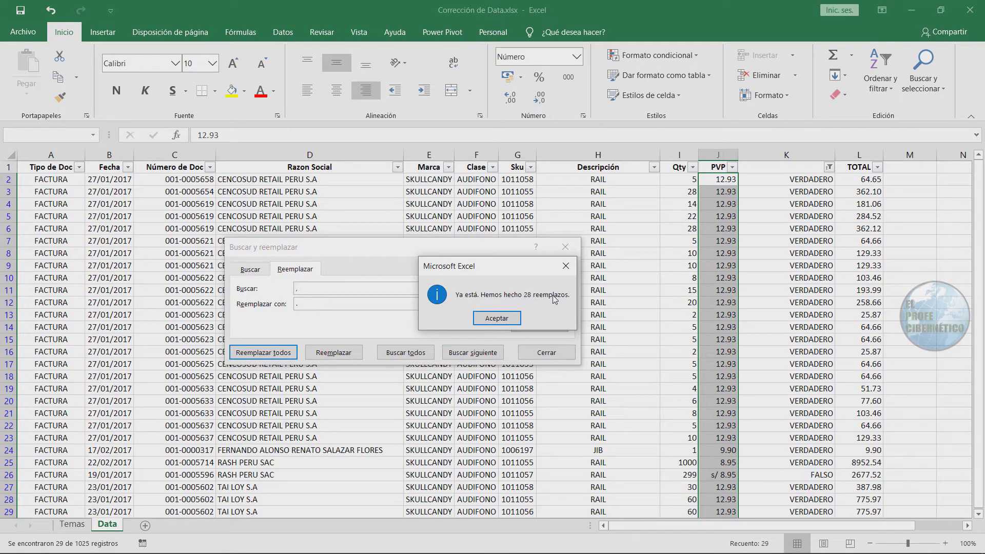
left_click(497, 318)
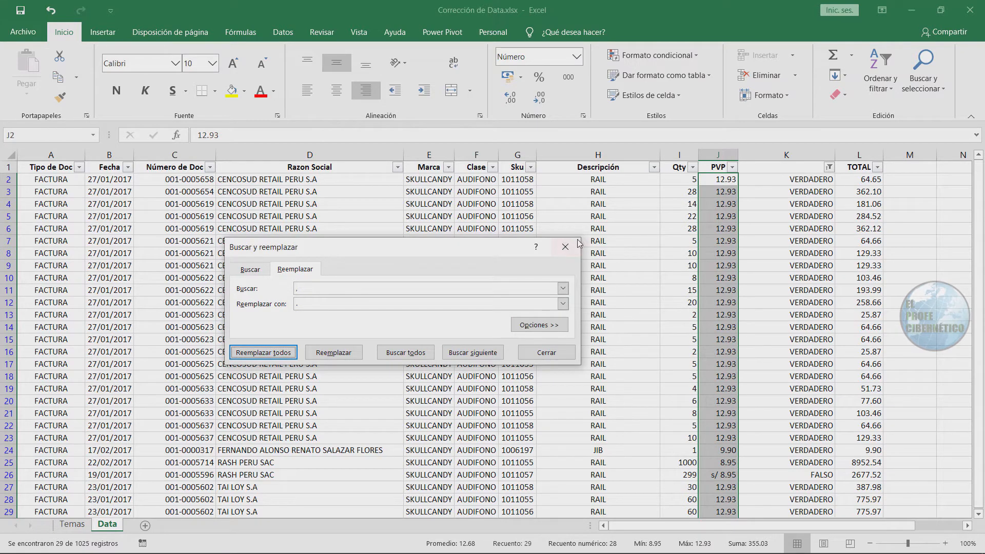
left_click(565, 247)
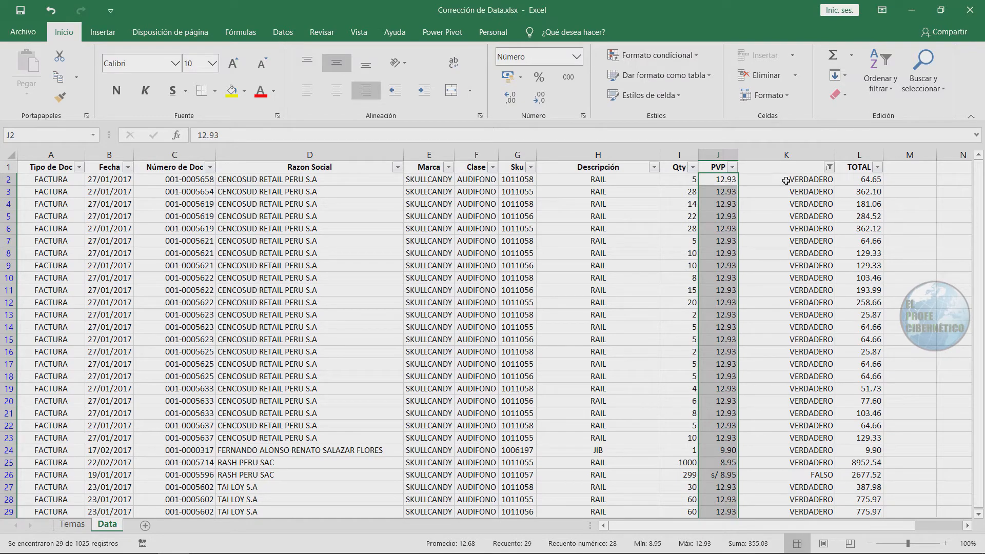
- Remove the "s/" currency prefix from the PVP value in J26 so the cell holds only 8.95
scroll(779, 247, "down", 4)
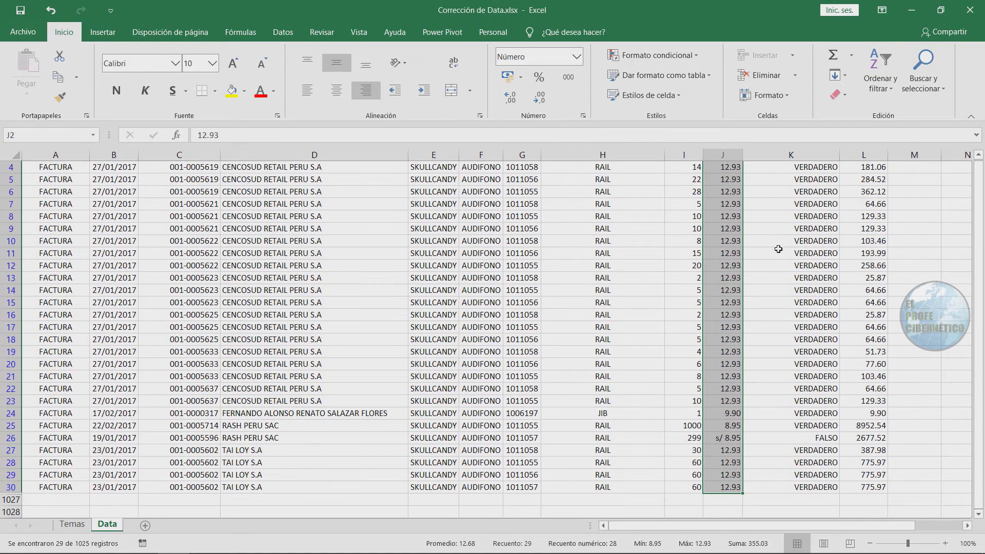
scroll(769, 262, "down", 1)
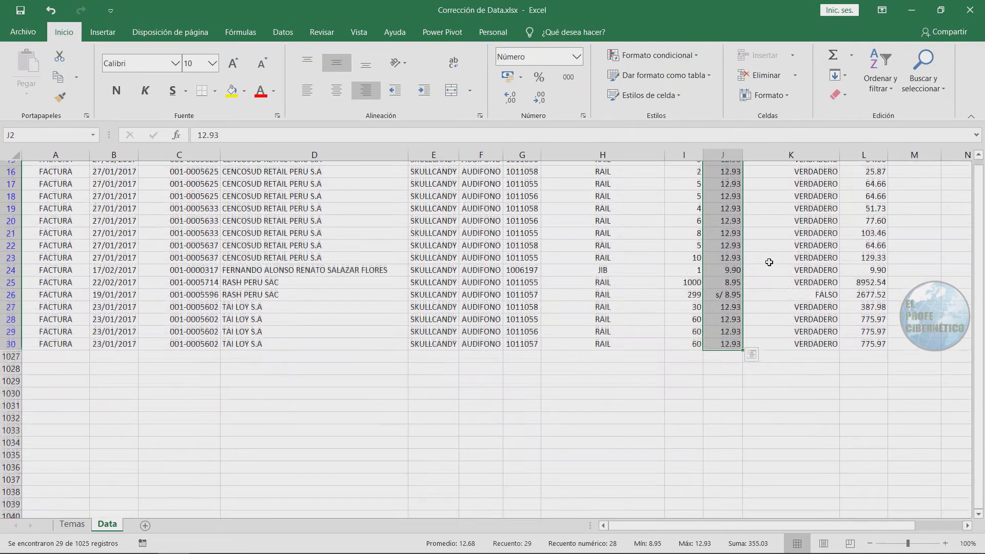
left_click(817, 291)
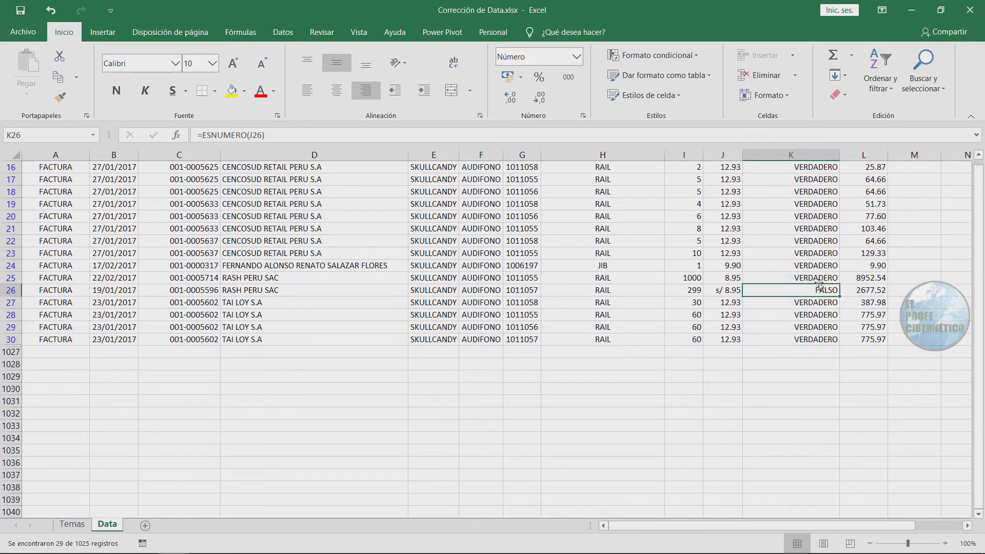
left_click(729, 290)
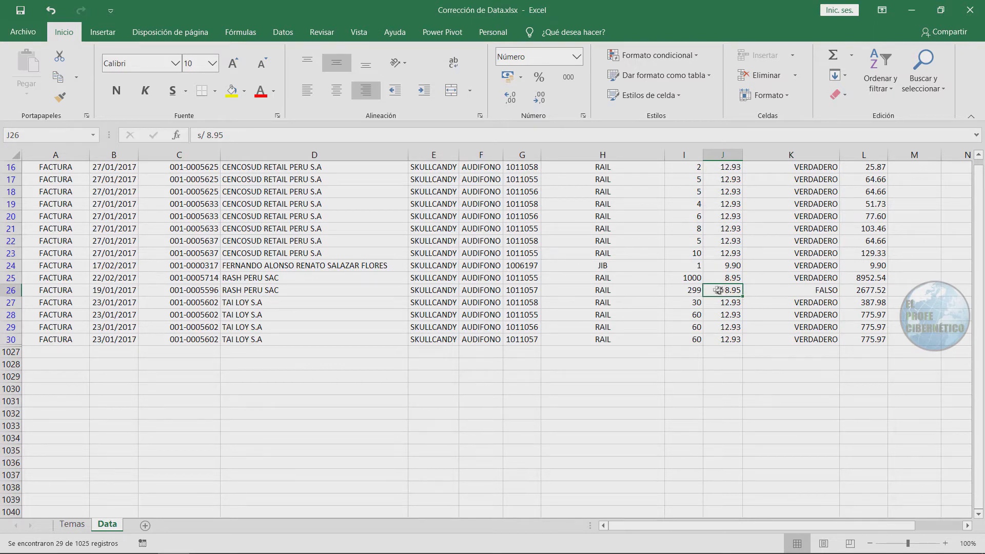
left_click(206, 135)
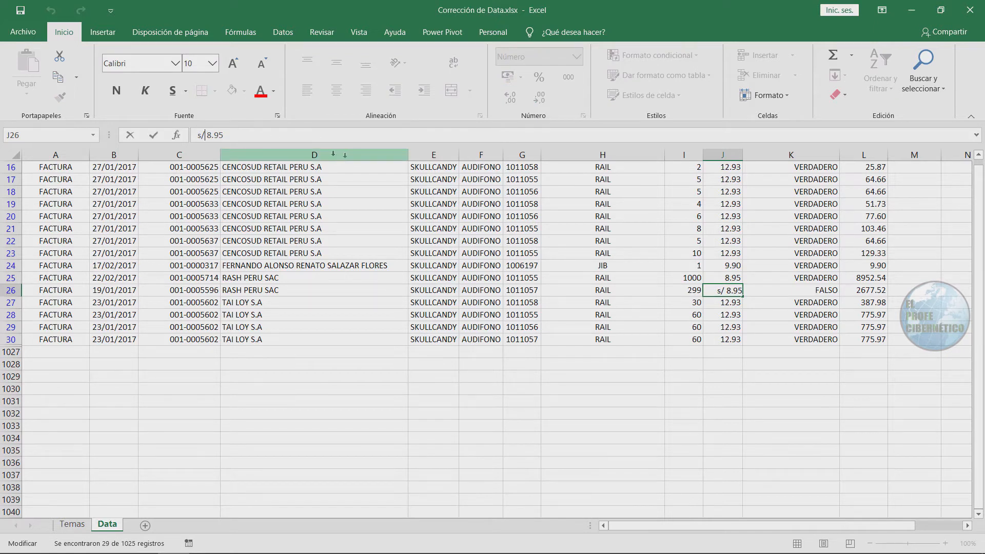
left_click_drag(207, 134, 197, 135)
key("BackSpace")
key("Return")
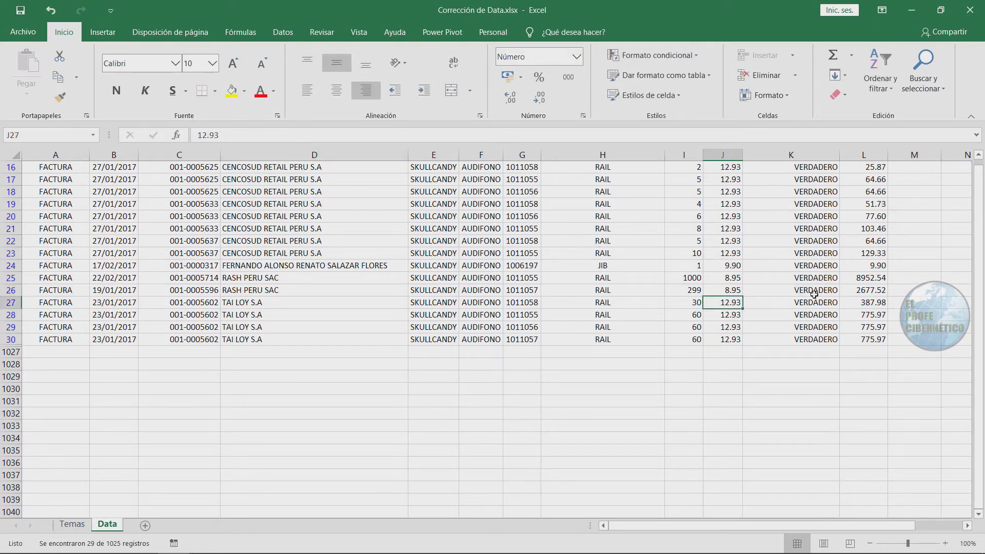
- Recheck the numeric test in K26 and delete the whole helper column K
left_click(803, 289)
scroll(800, 295, "up", 5)
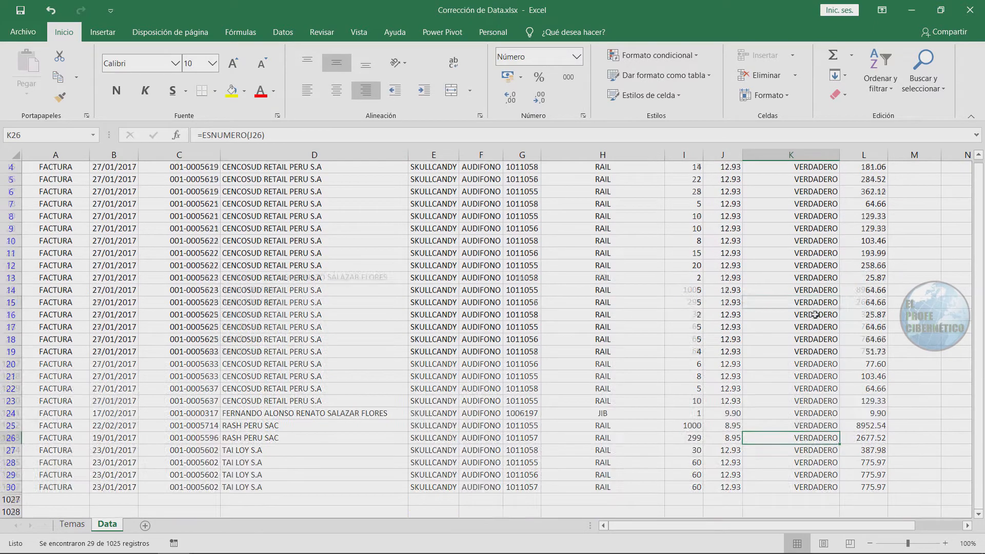
left_click(791, 153)
right_click(776, 151)
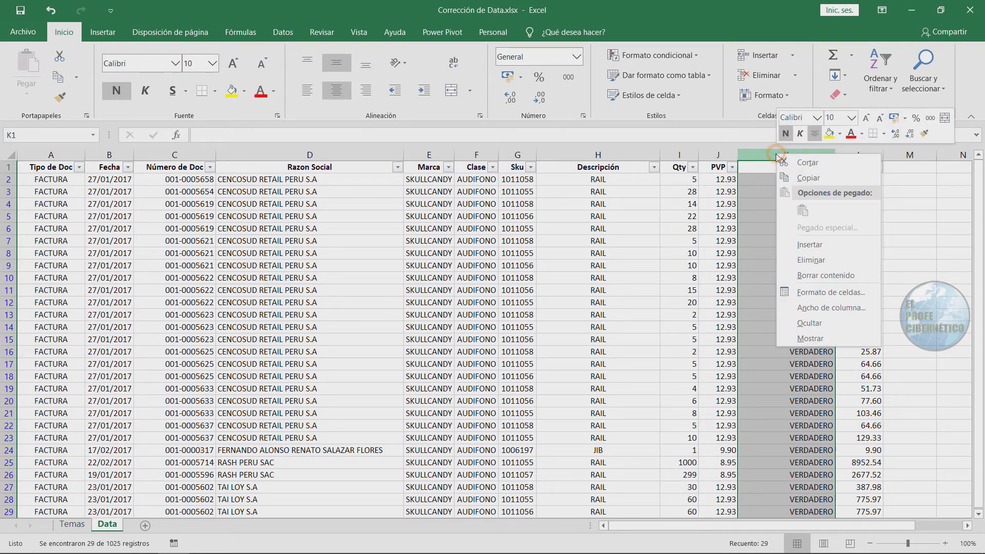
left_click(830, 259)
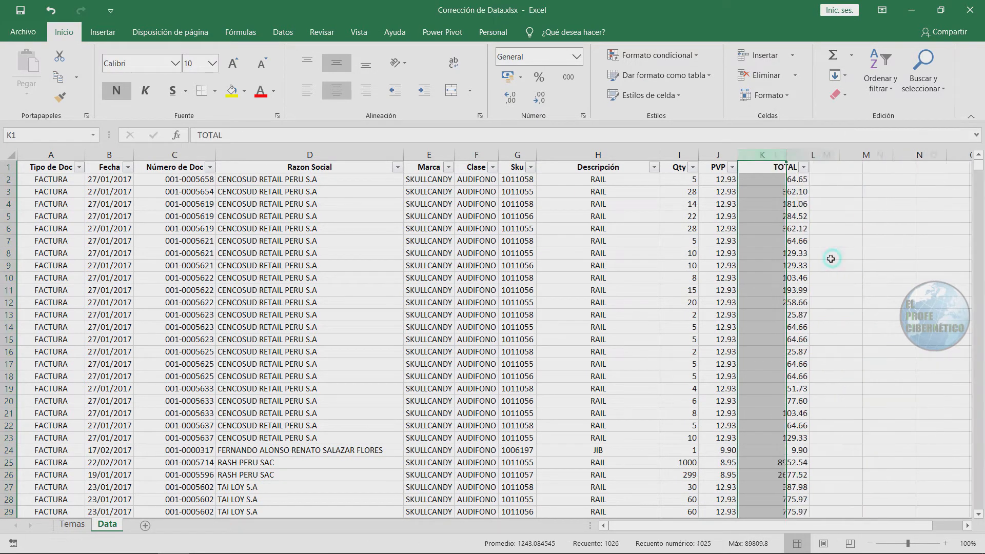
- Examine the TOTAL cells in the first rows, alongside Qty and PVP, for typed values instead of formulas
left_click(718, 155)
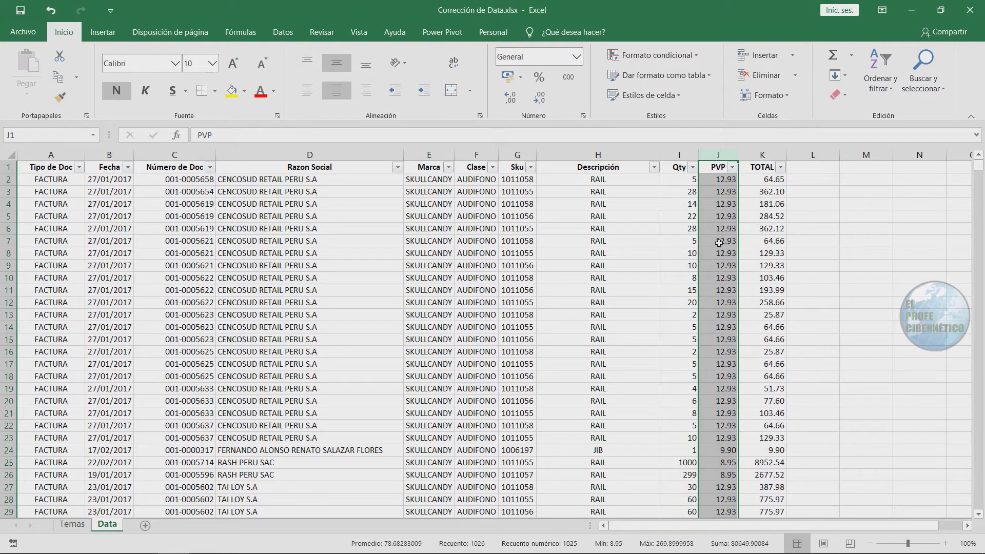
left_click(776, 179)
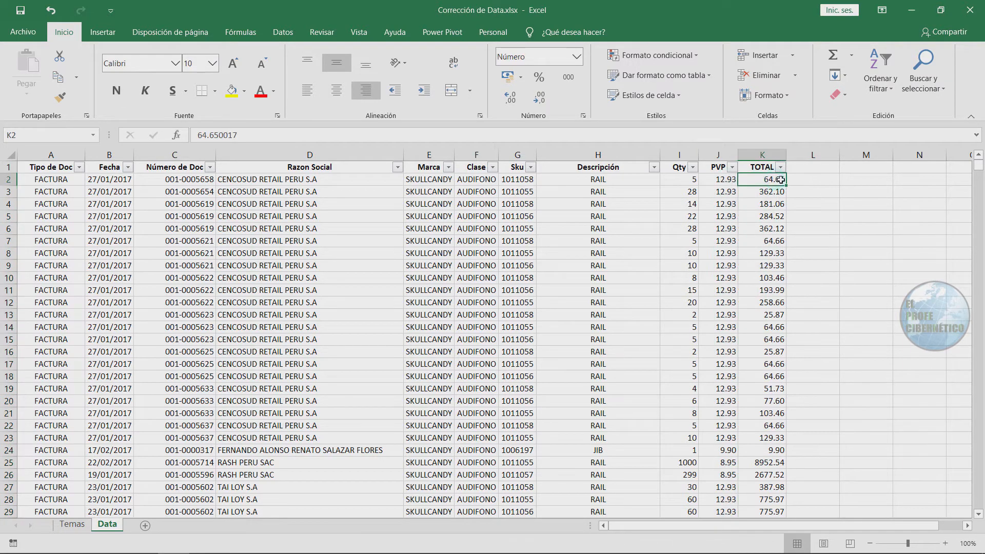
left_click(775, 192)
left_click(772, 241)
left_click(770, 290)
left_click(767, 339)
left_click(772, 179)
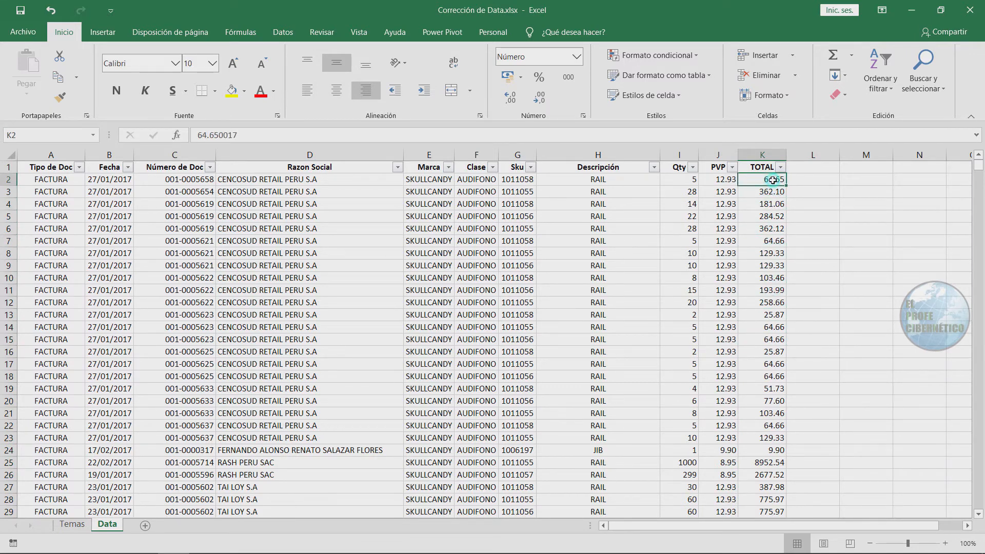
left_click(684, 178)
left_click(716, 178)
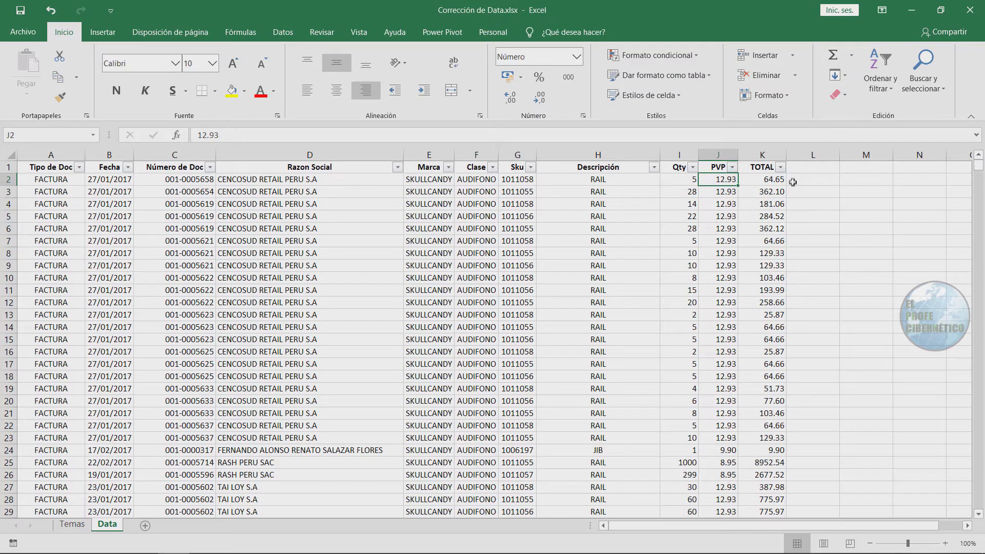
left_click(763, 155)
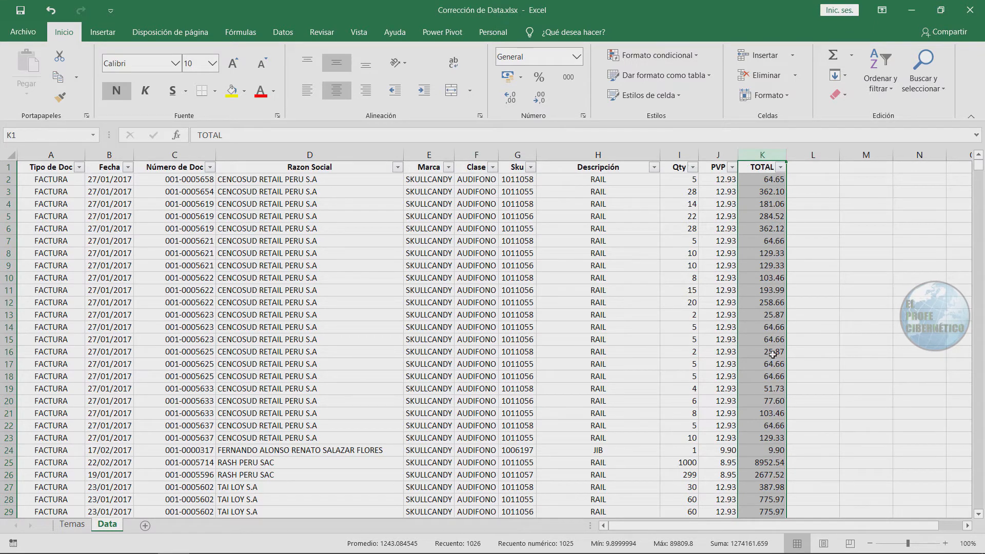
left_click(852, 218)
left_click(779, 203)
left_click(763, 289)
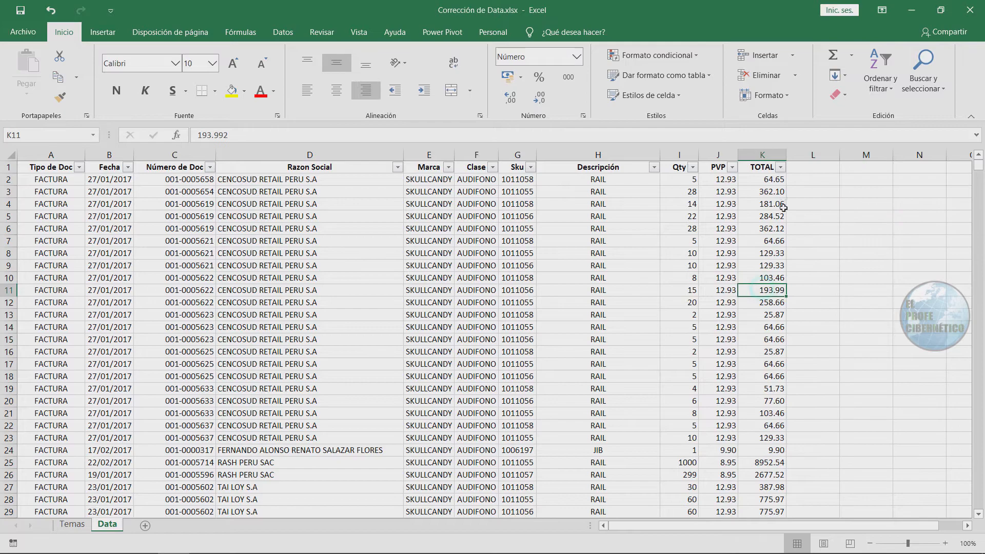
- Inspect the formulas in TOTAL cells K33 and K31 and compare them with the contents of K2 and K7
scroll(795, 302, "down", 6)
left_click(763, 341)
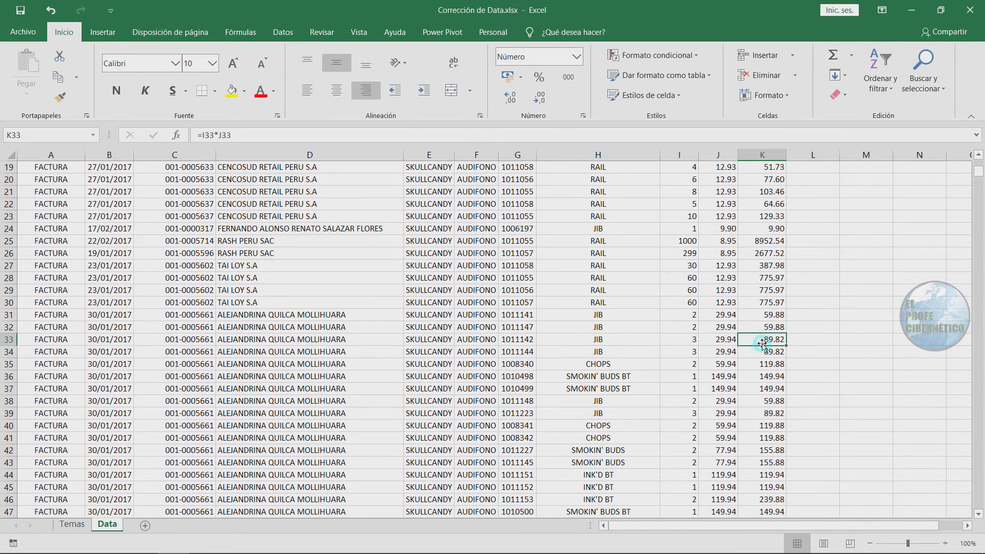
scroll(763, 344, "down", 5)
scroll(779, 278, "up", 3)
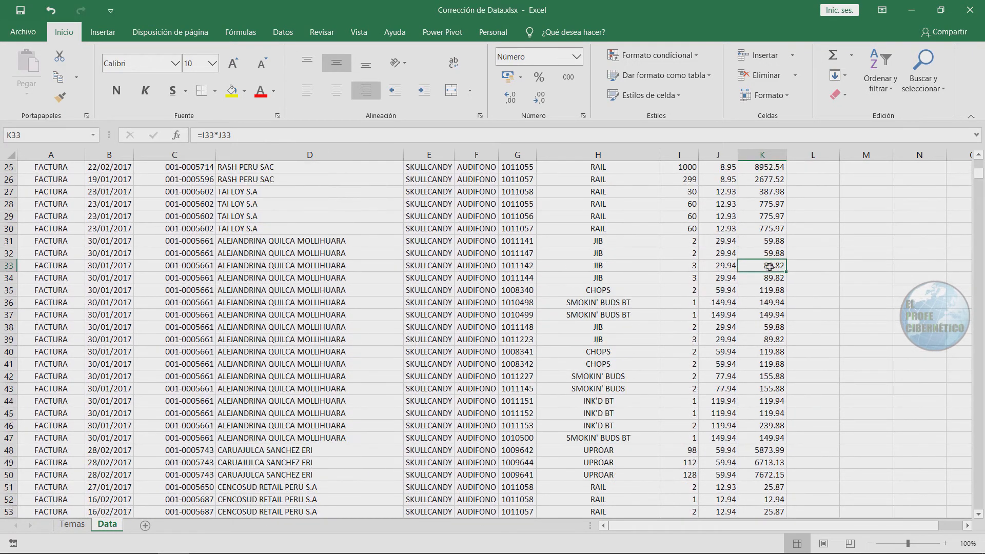
left_click(278, 132)
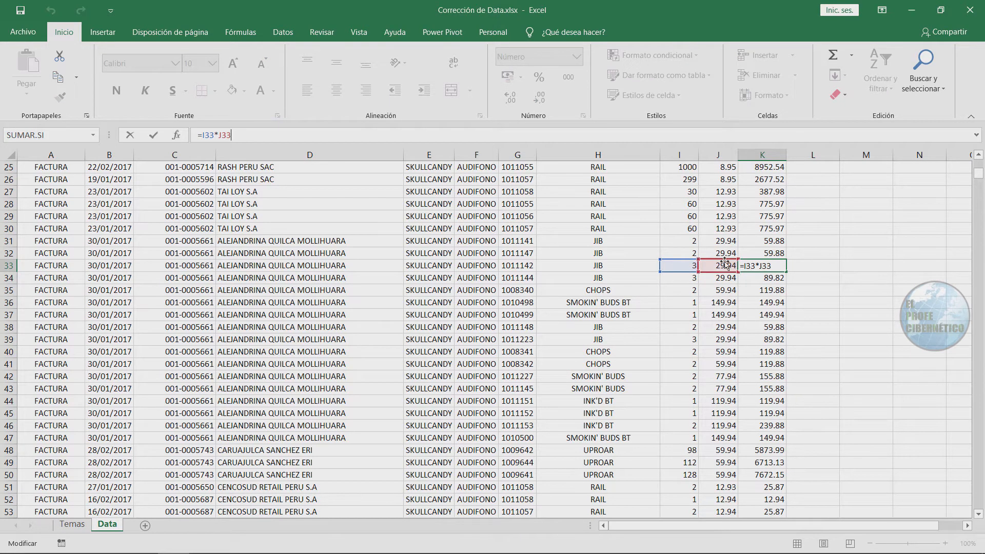
key("Return")
left_click(772, 238)
scroll(772, 235, "up", 8)
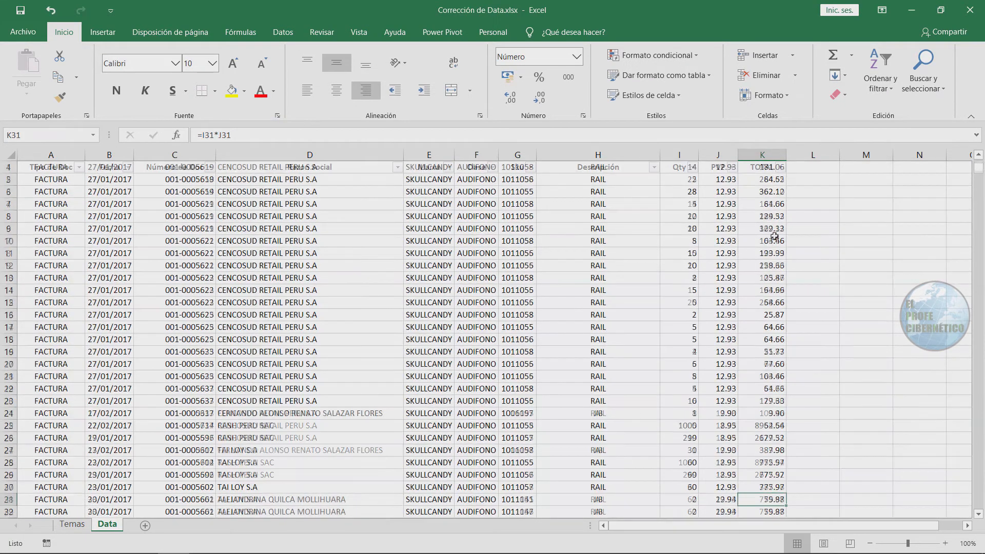
left_click(768, 181)
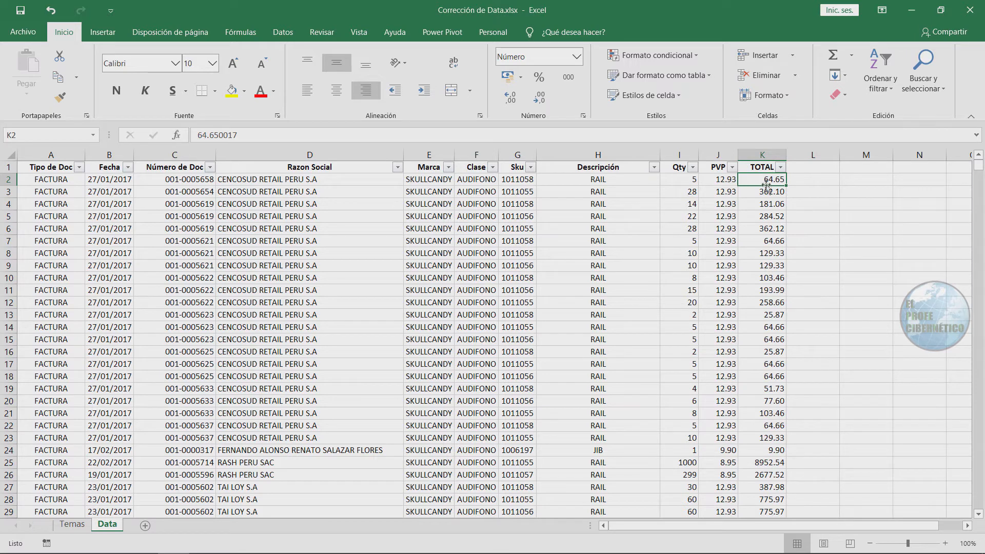
left_click(767, 240)
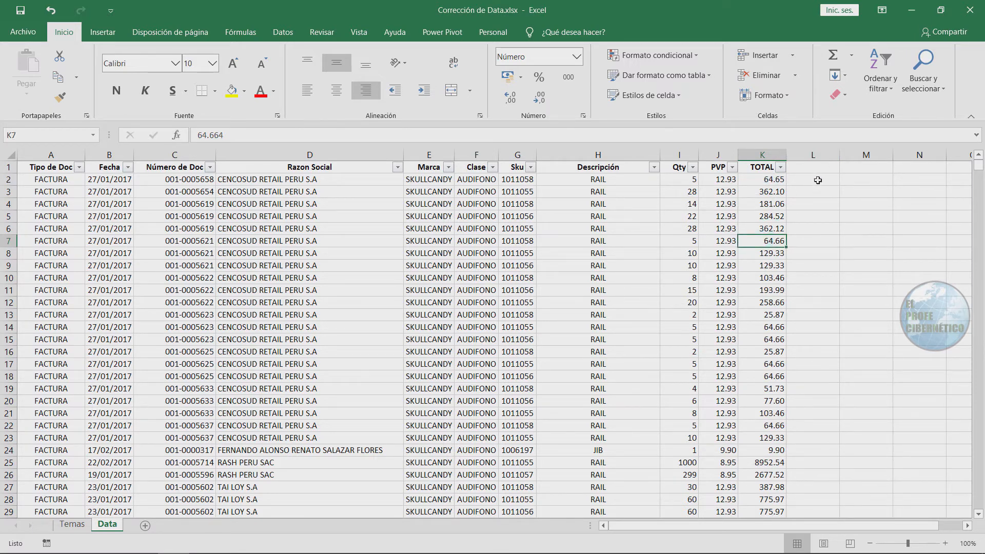
- Enter =ESFORMULA(K2) in L2 to test whether TOTAL contains a formula, and fill it down the column
left_click(818, 180)
type("=")
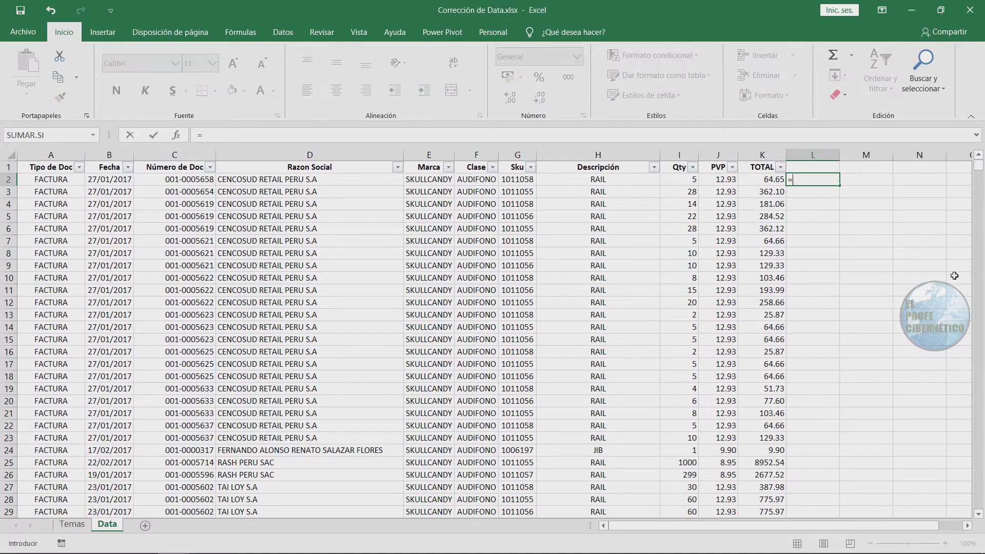
type("ESFOR")
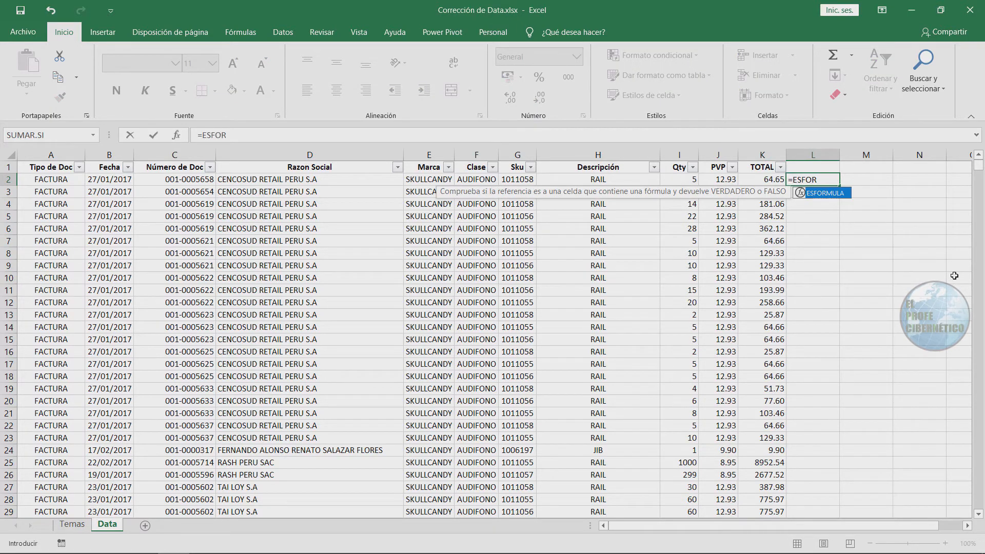
key("Tab")
left_click(763, 180)
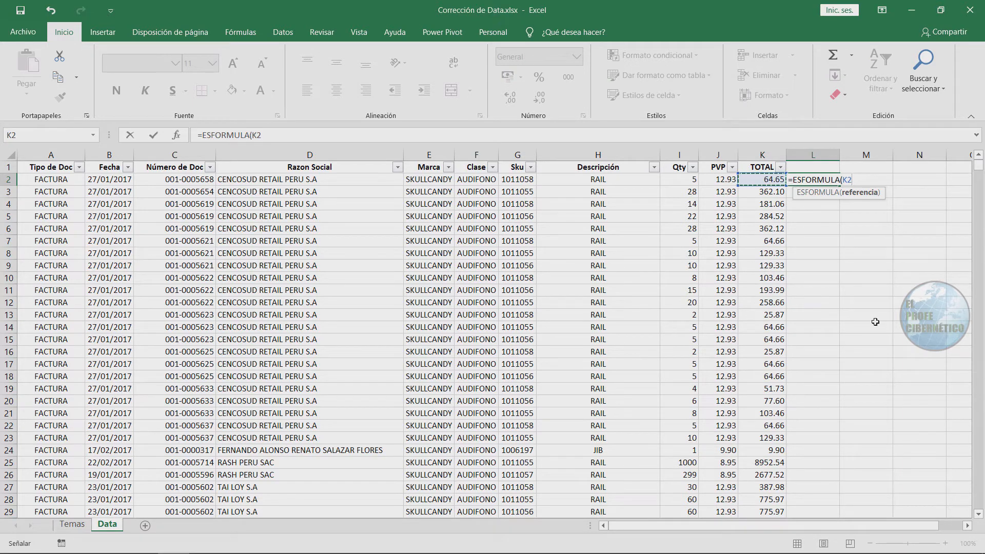
key("Return")
left_click(821, 180)
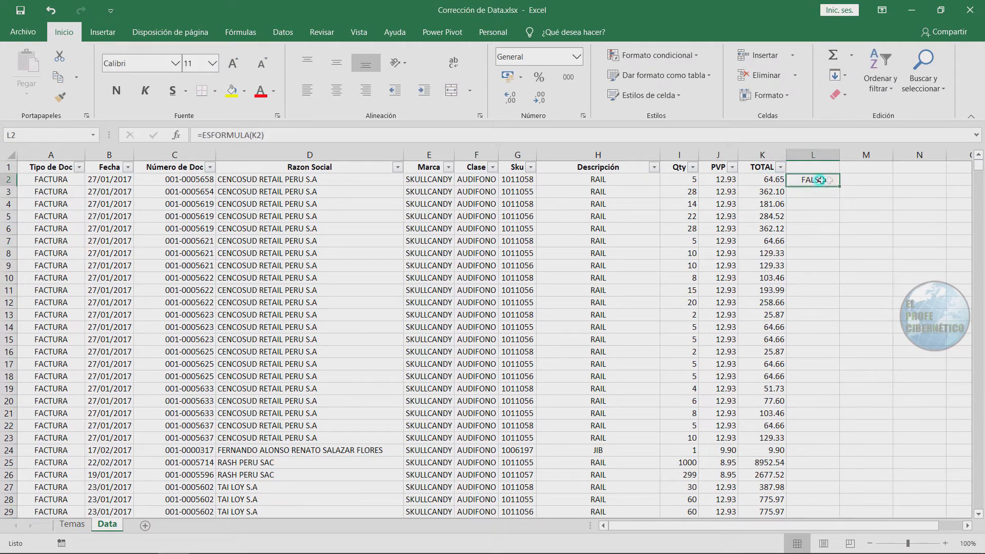
double_click(840, 186)
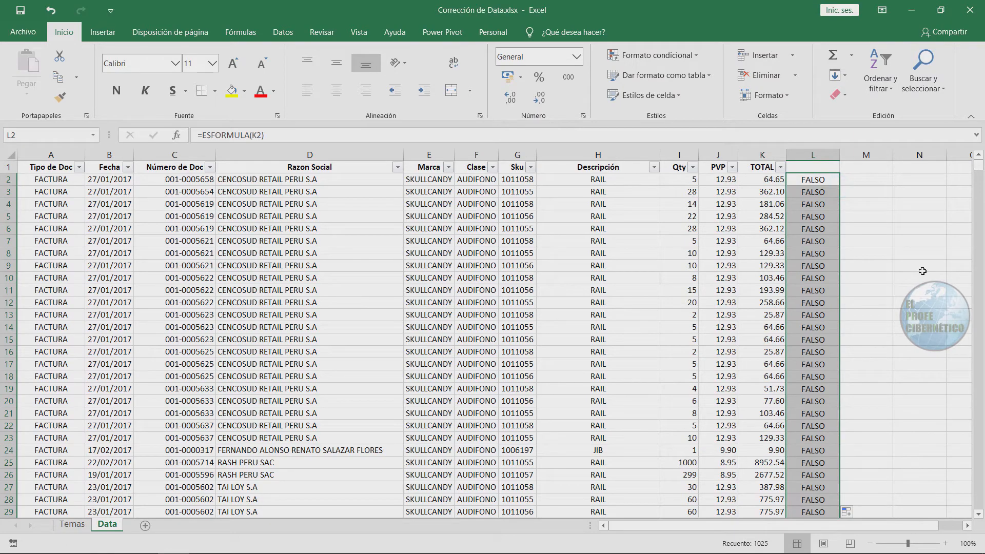
scroll(874, 272, "down", 6)
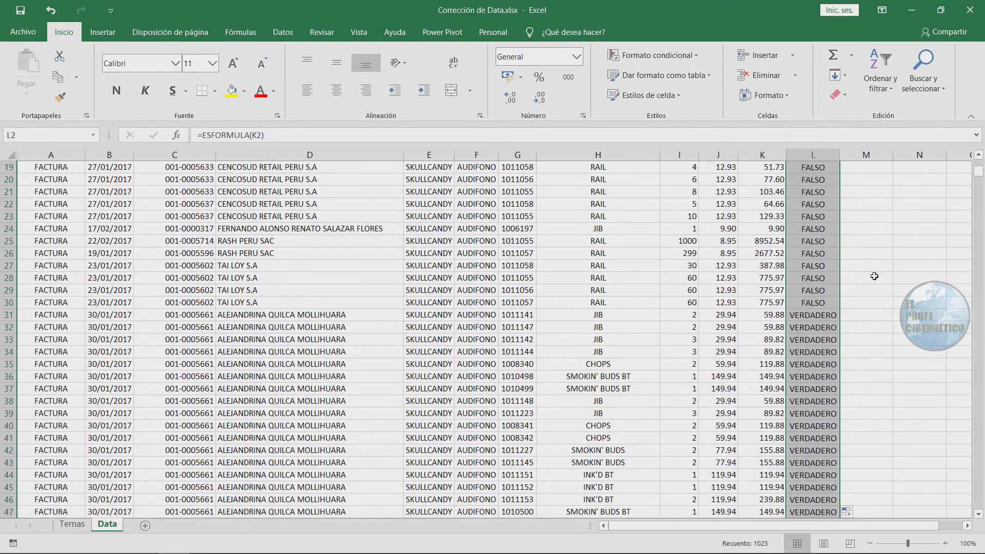
scroll(874, 276, "up", 6)
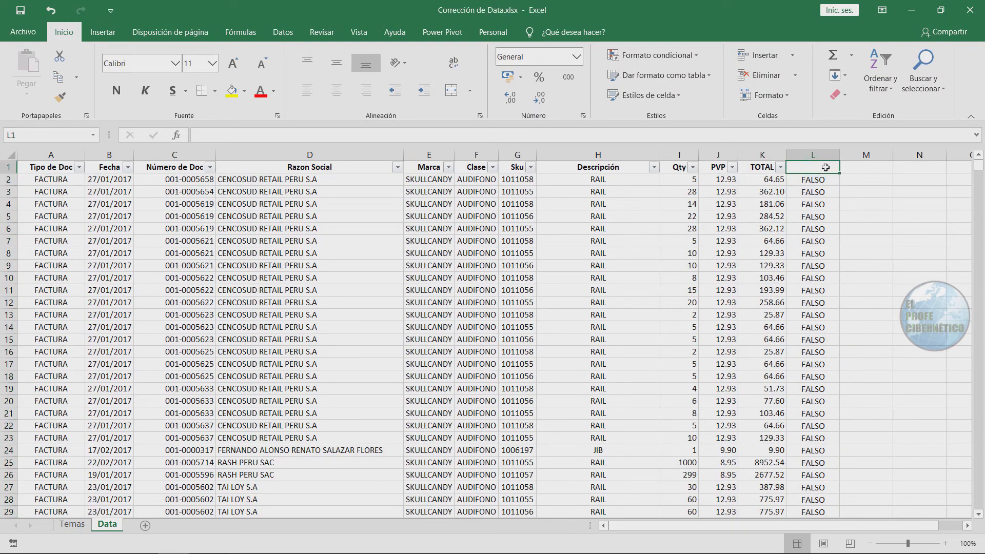
- Enter the header AAA in L1 and reapply the table's filter so that it includes column L
type("AAA")
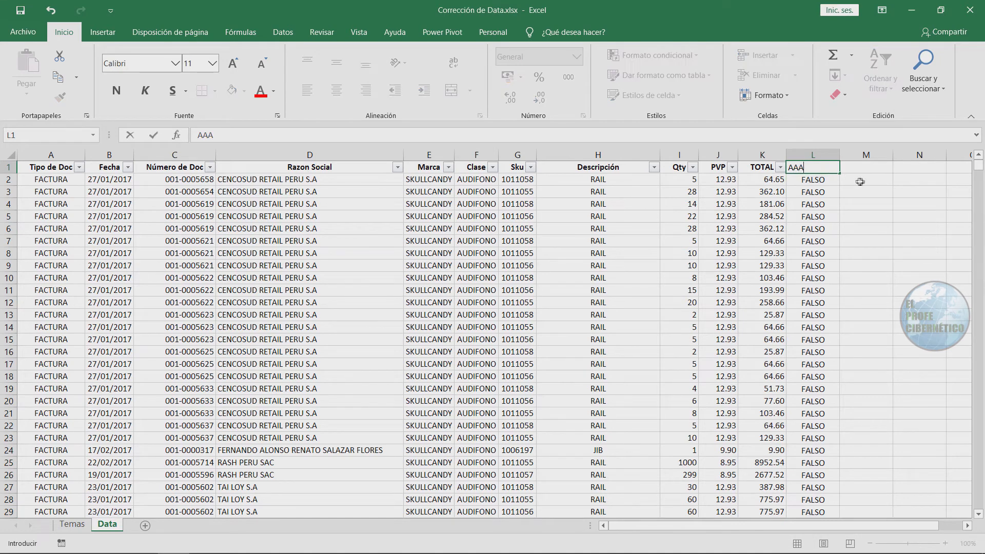
left_click(860, 181)
left_click(823, 169)
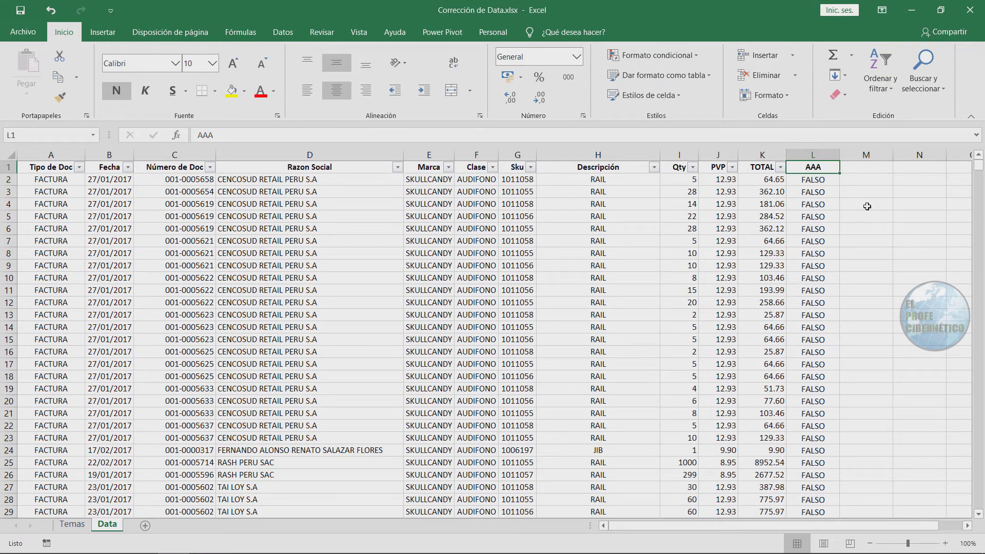
key("ctrl+shift+l")
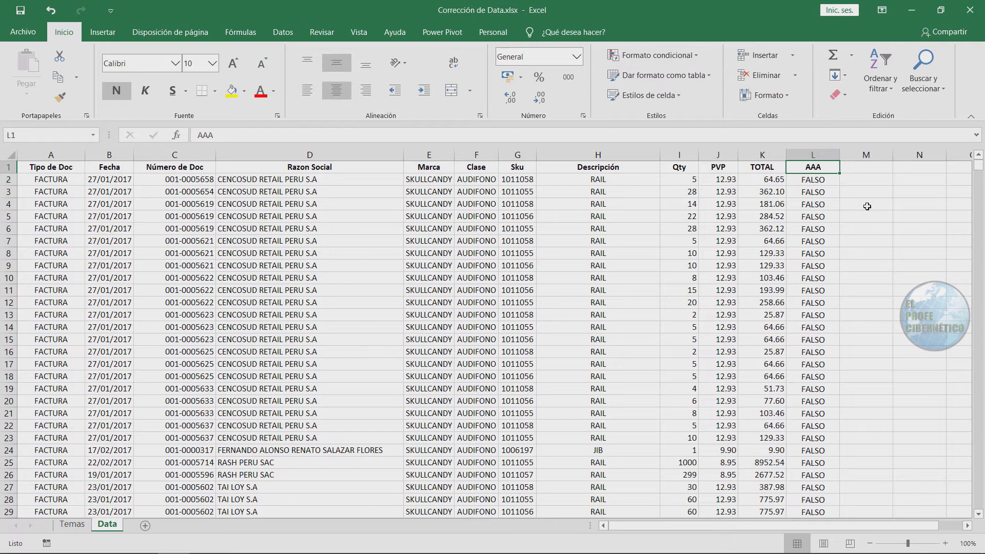
key("ctrl+shift+l")
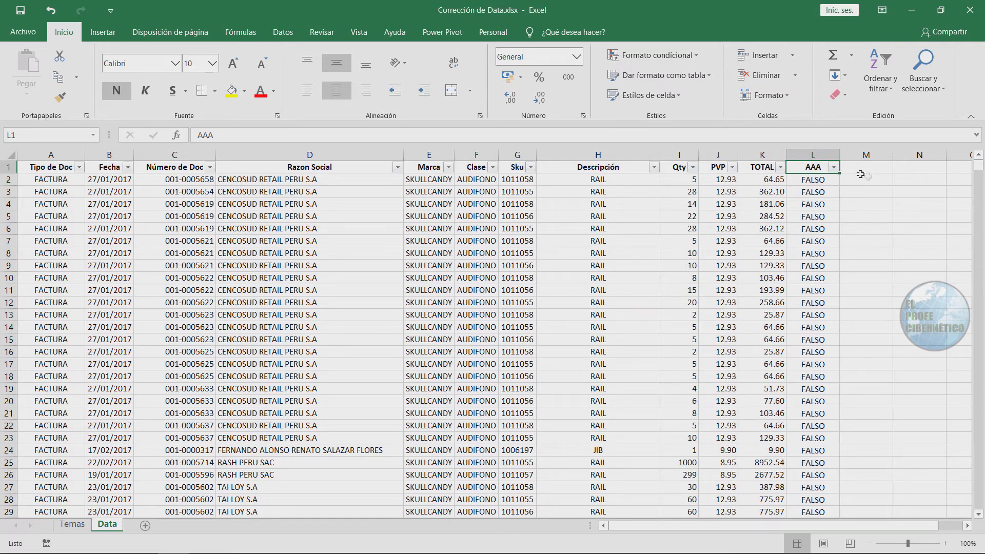
- Sort the AAA column in ascending order and filter it to show only the FALSO rows
left_click(834, 167)
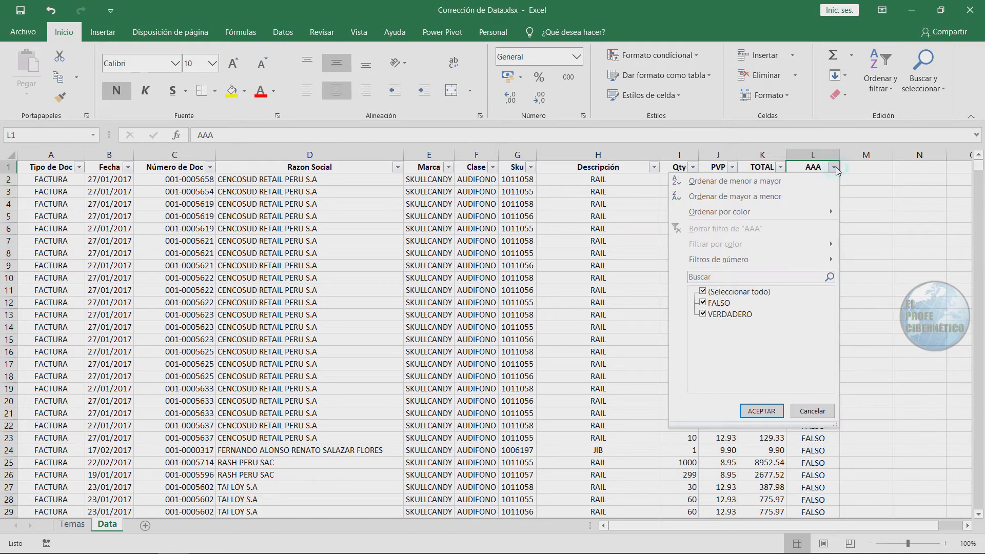
left_click(744, 183)
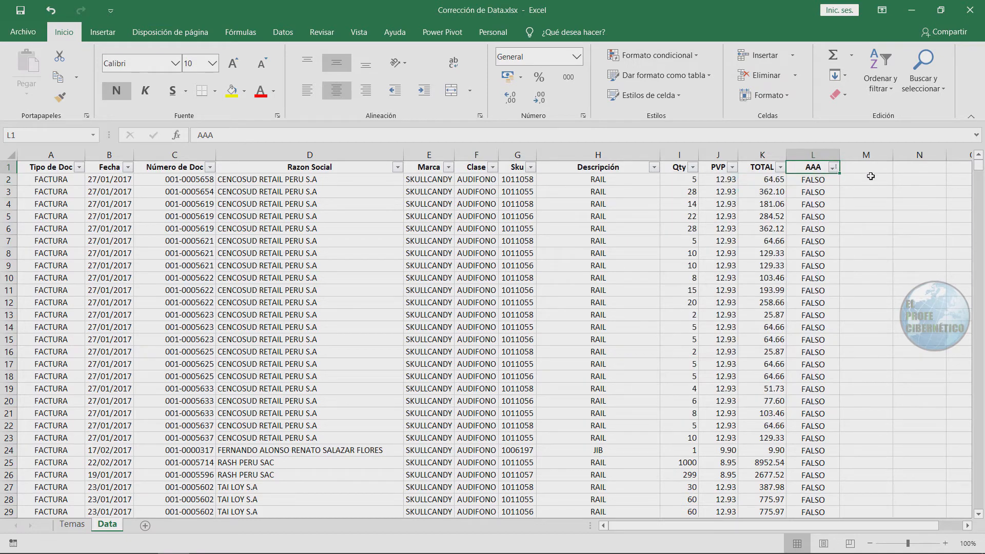
left_click(834, 168)
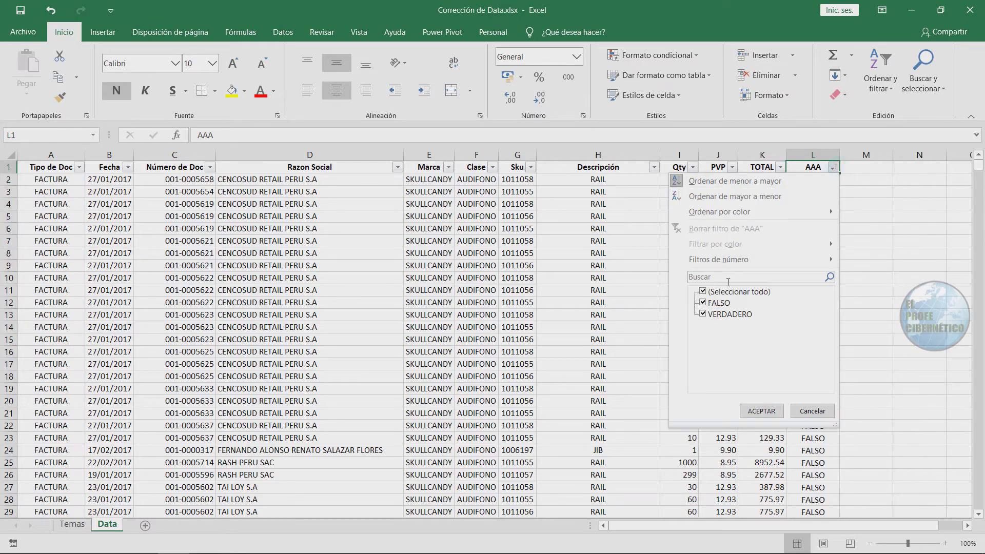
left_click(703, 314)
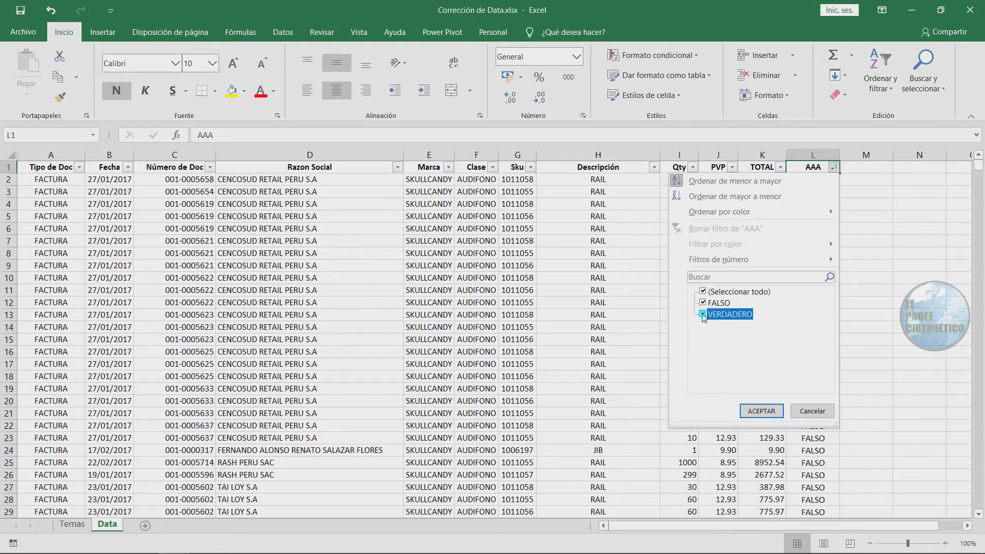
left_click(762, 411)
left_click(851, 178)
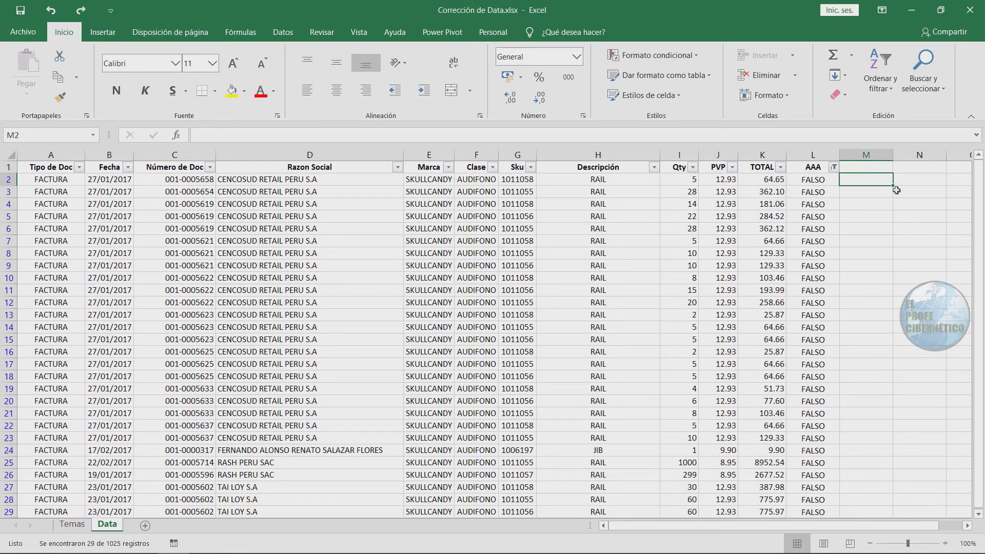
- Replace the typed TOTAL values in the filtered rows with the formula =I2*J2, starting in K2 and filling down
left_click(773, 180)
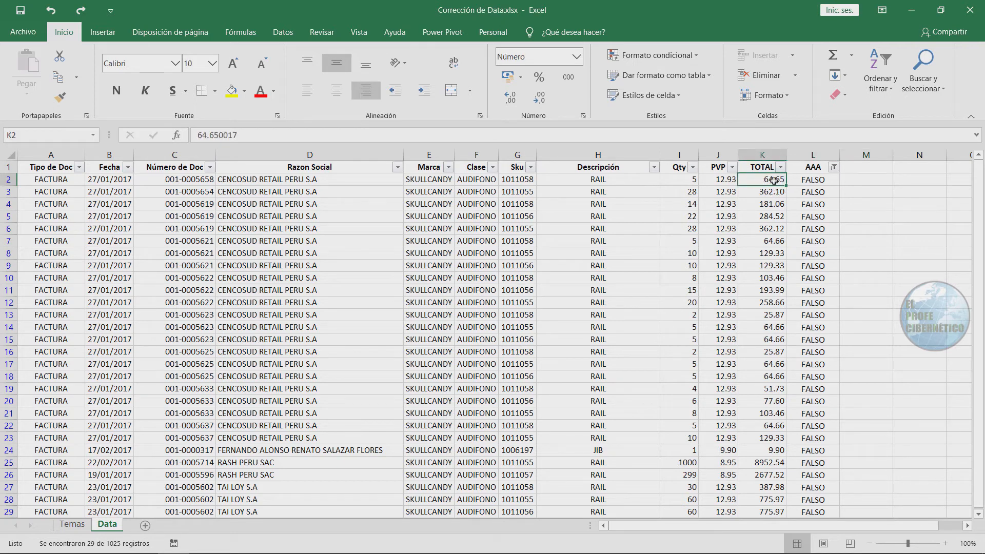
type("=")
left_click(685, 180)
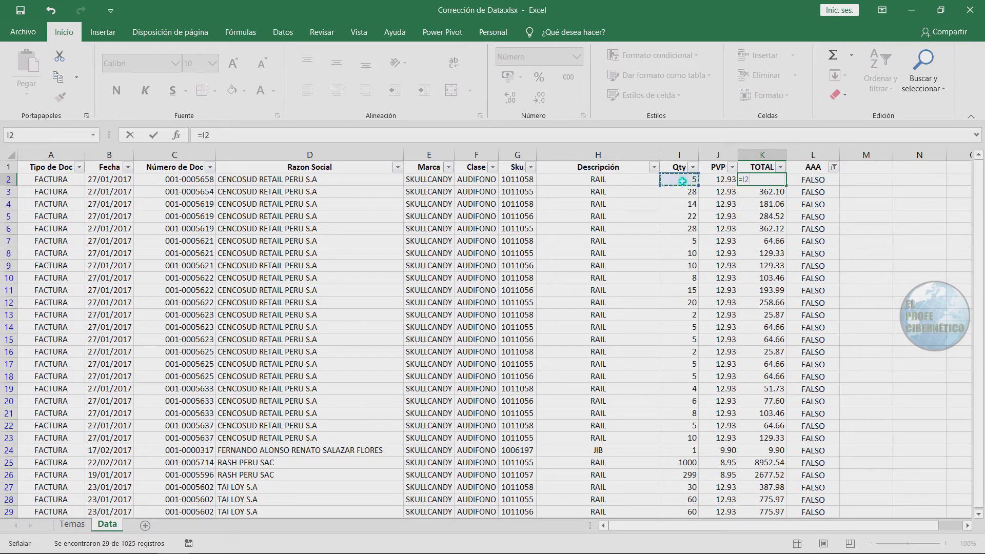
type("*")
left_click(713, 179)
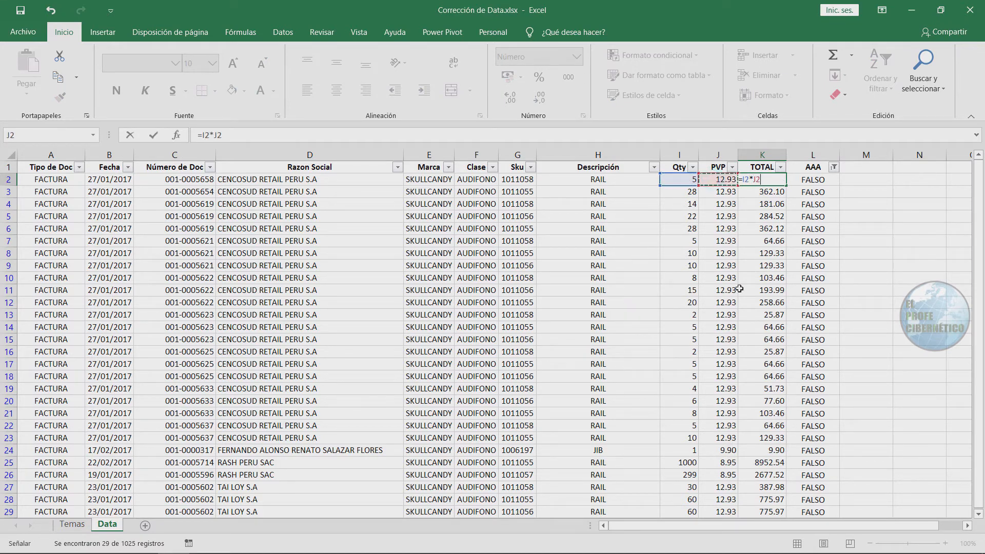
key("Return")
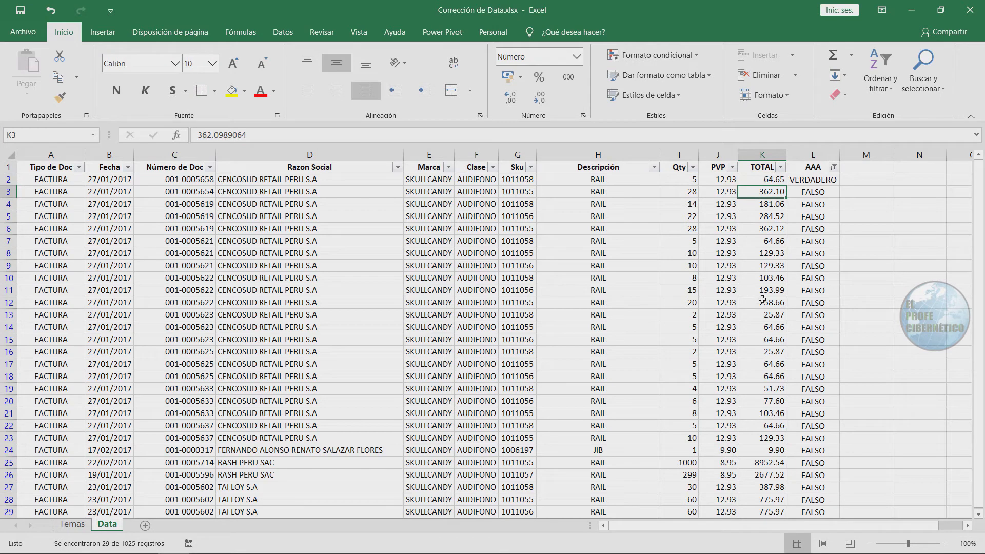
left_click(766, 181)
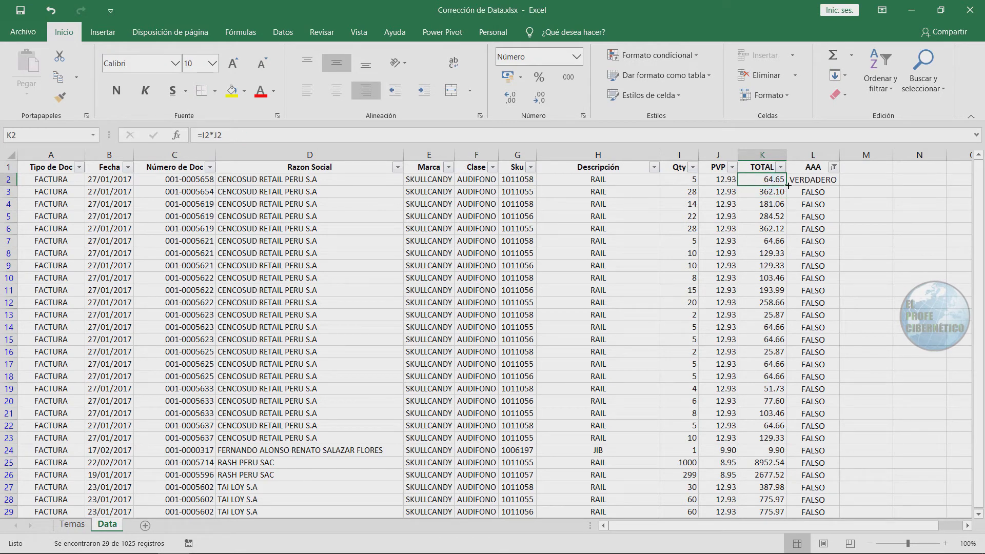
double_click(788, 186)
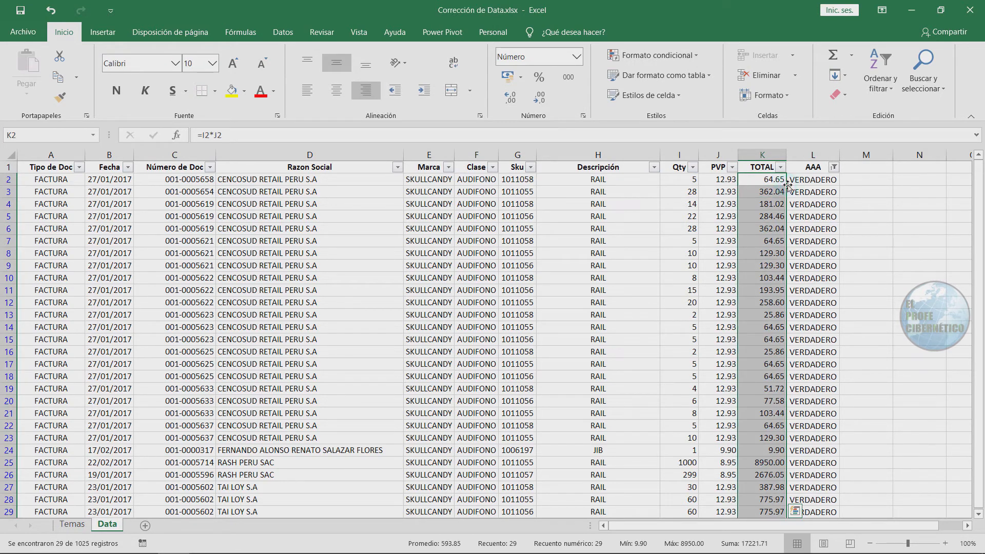
- Clear the filter on AAA and delete the helper column L
left_click(835, 168)
left_click(739, 232)
left_click(821, 150)
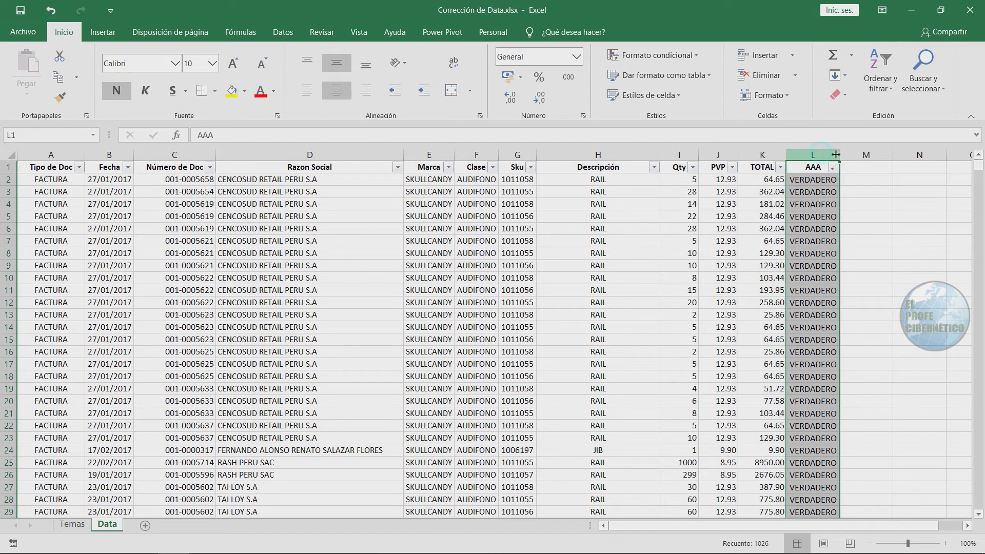
right_click(825, 153)
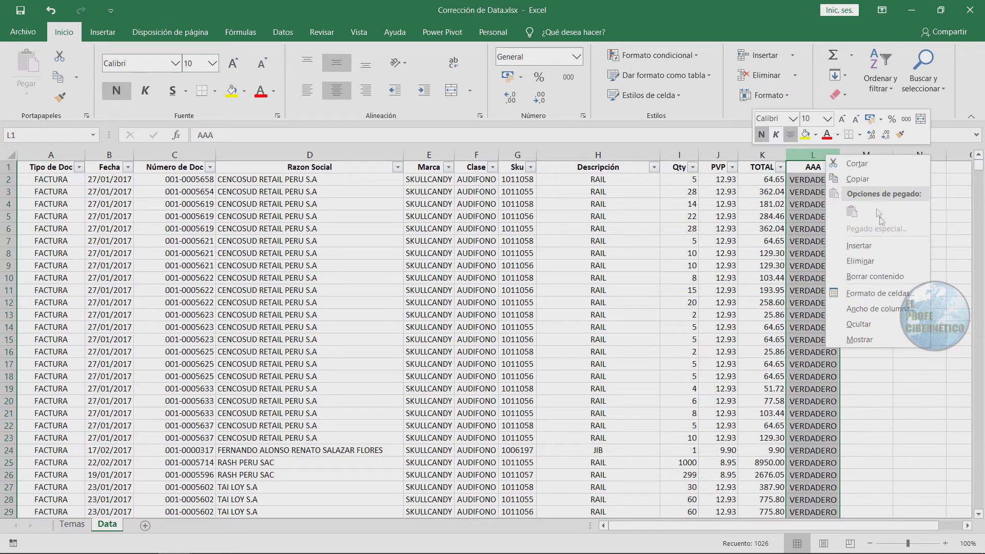
left_click(884, 263)
left_click(891, 234)
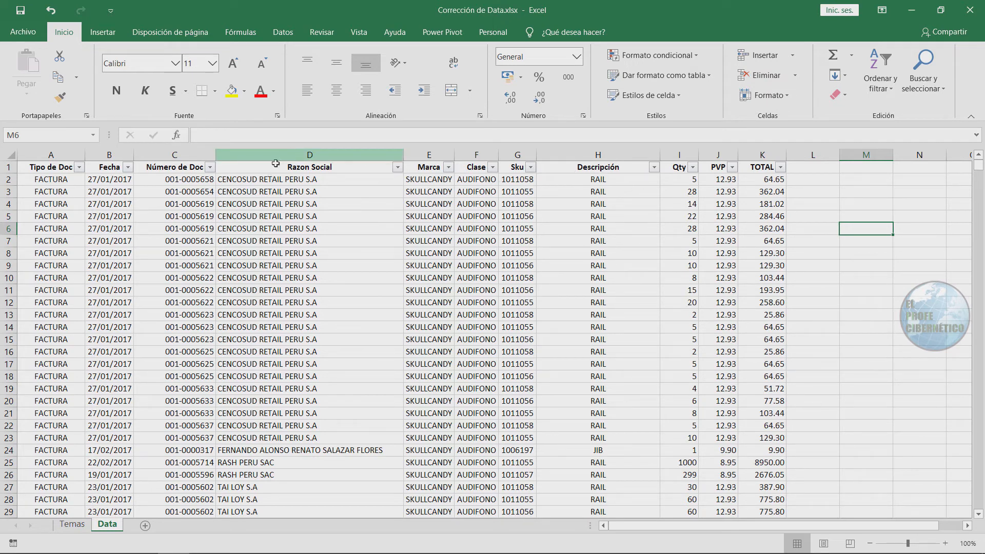
- Freeze the top row of the Data sheet and check that the headers stay in place while moving through the rows
left_click(358, 33)
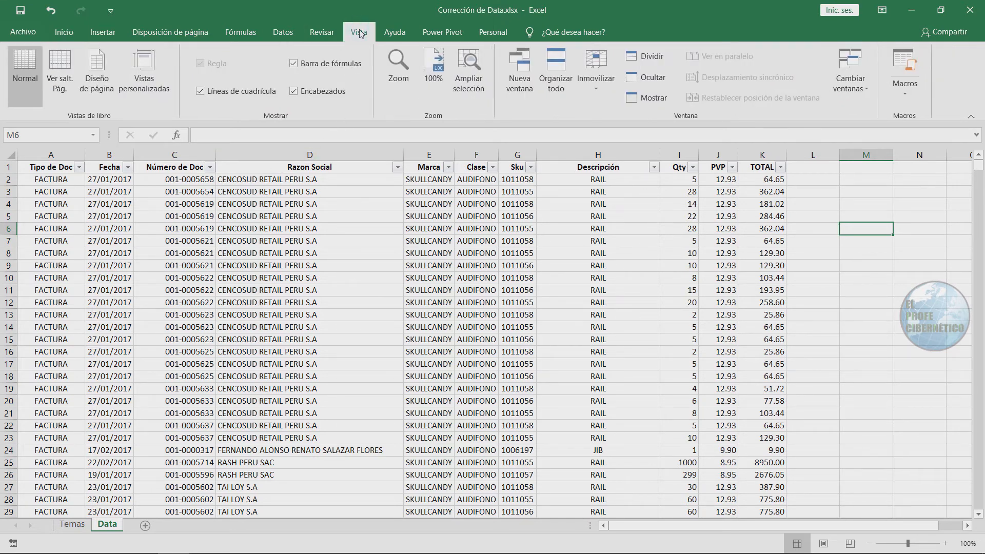
left_click(595, 72)
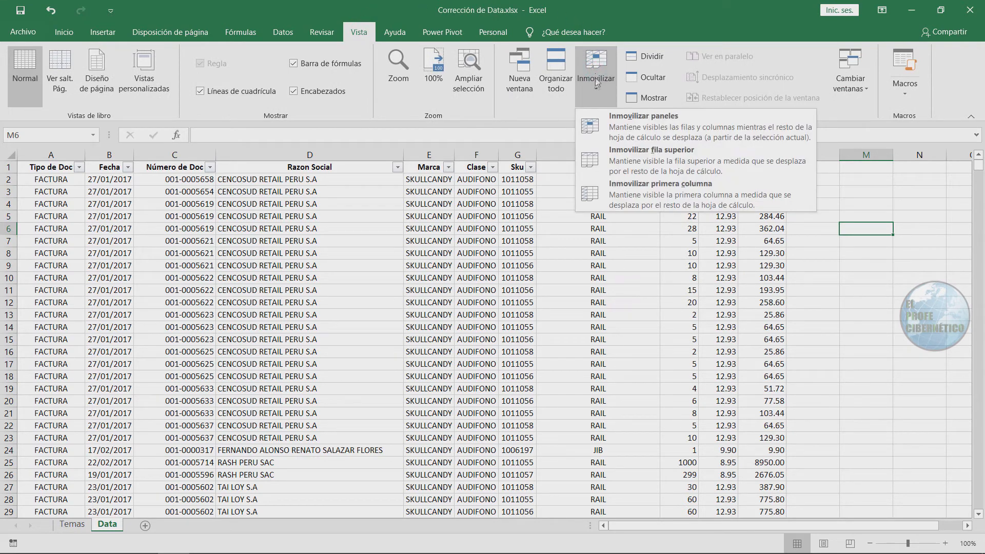
left_click(682, 159)
left_click(331, 265)
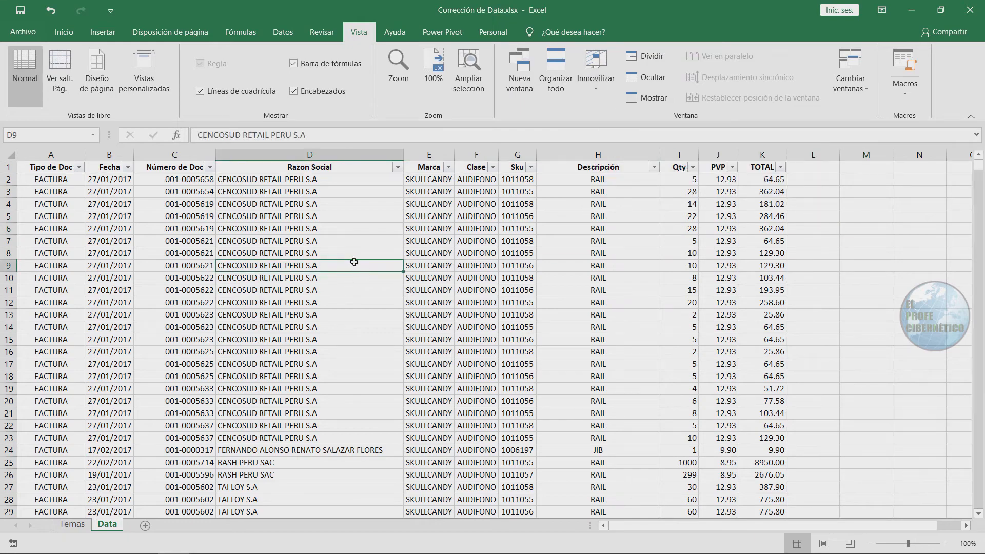
scroll(434, 280, "down", 5)
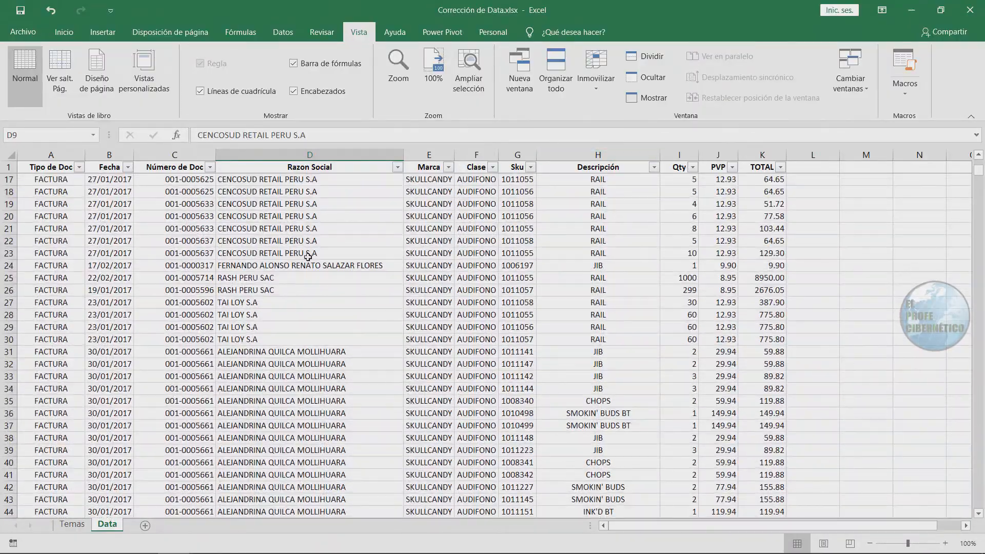
scroll(310, 265, "down", 7)
scroll(306, 265, "up", 8)
scroll(302, 265, "up", 4)
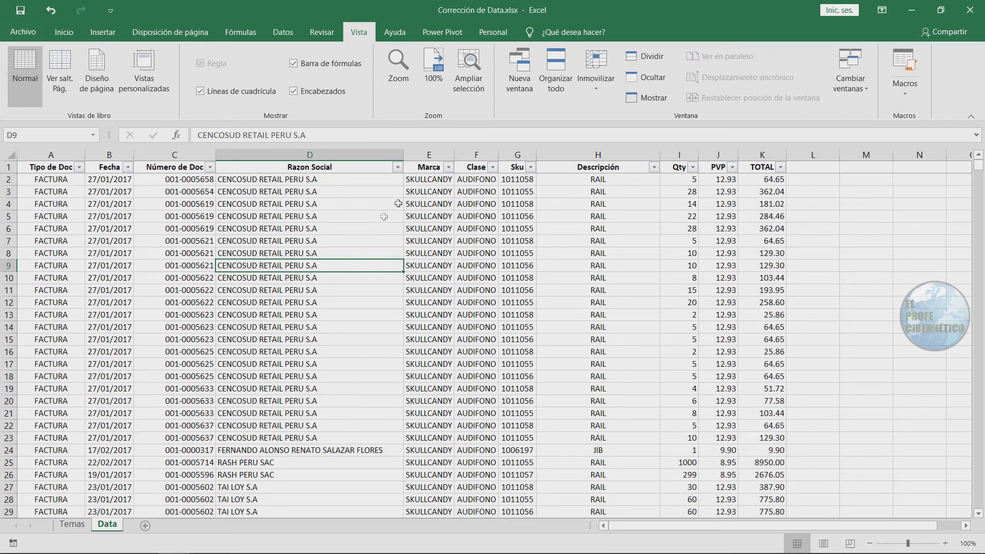
- Format the PVP and TOTAL columns as Moneda with two decimal places
left_click_drag(718, 154, 752, 153)
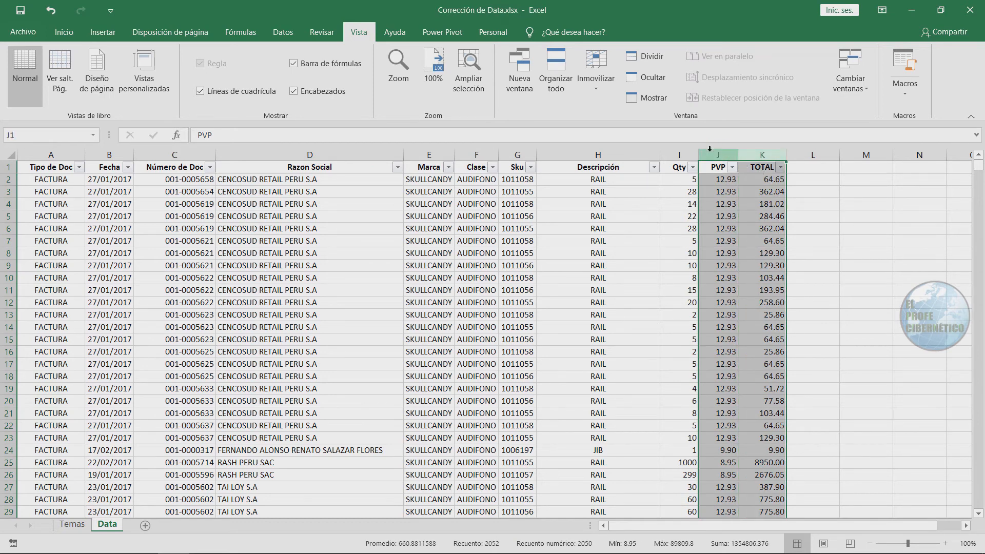
left_click_drag(723, 152, 763, 155)
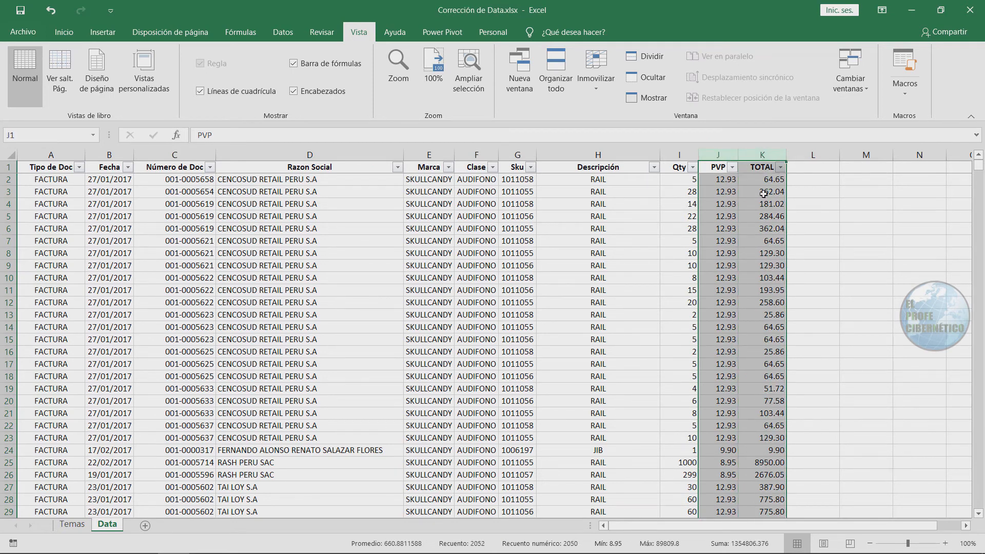
left_click(64, 31)
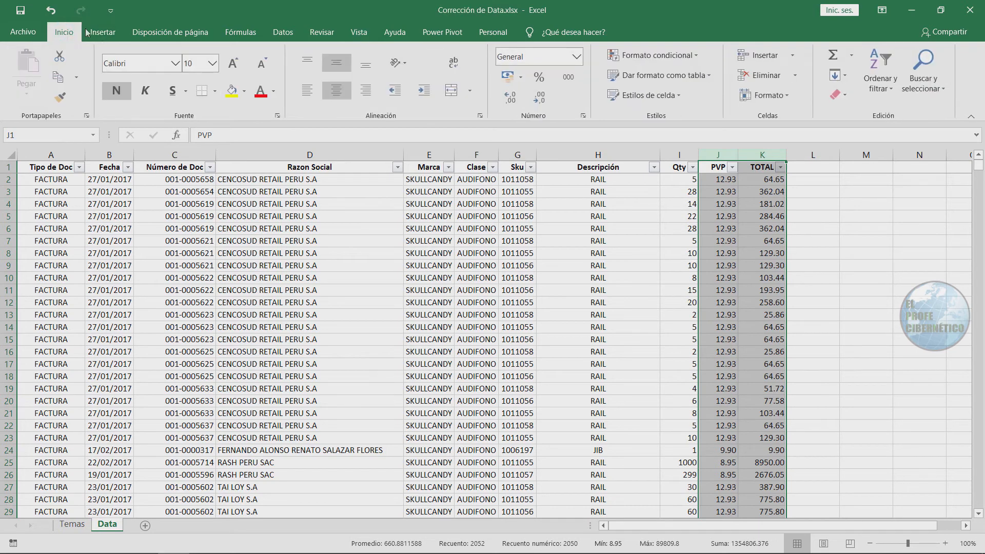
left_click(577, 57)
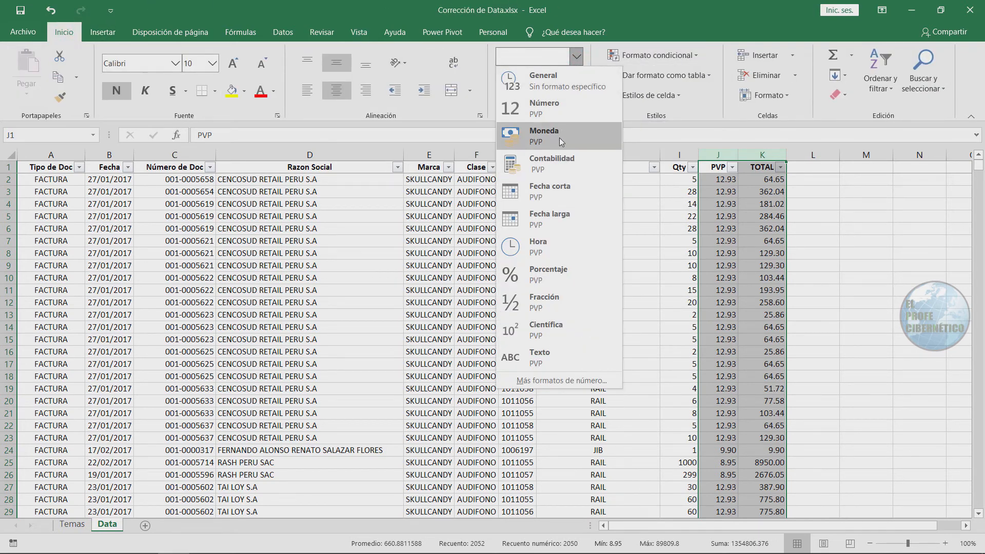
left_click(561, 141)
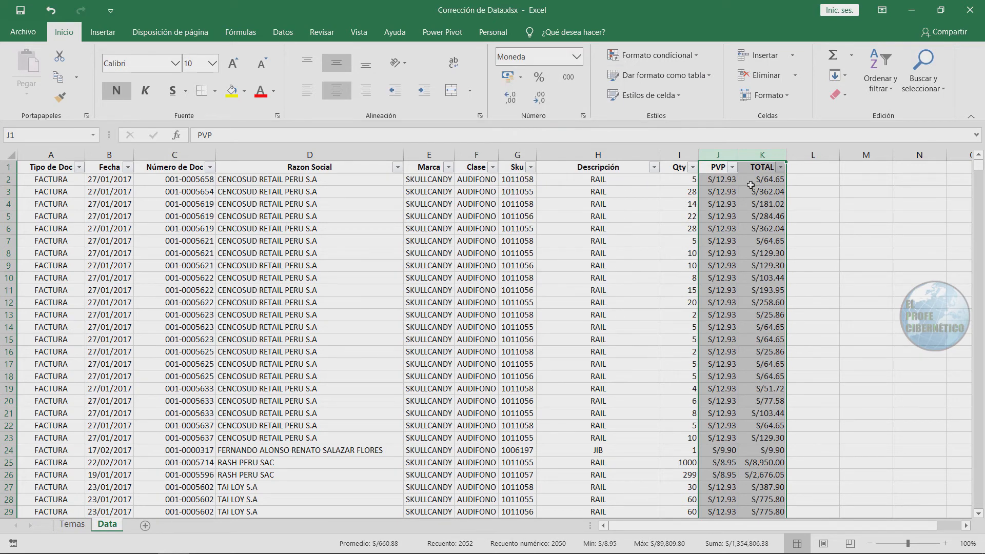
left_click(515, 99)
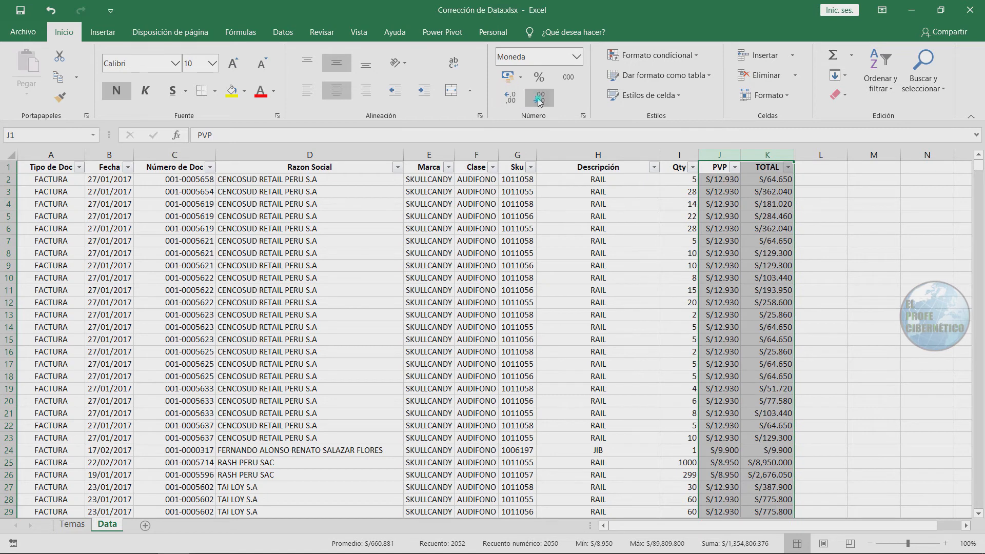
left_click(539, 100)
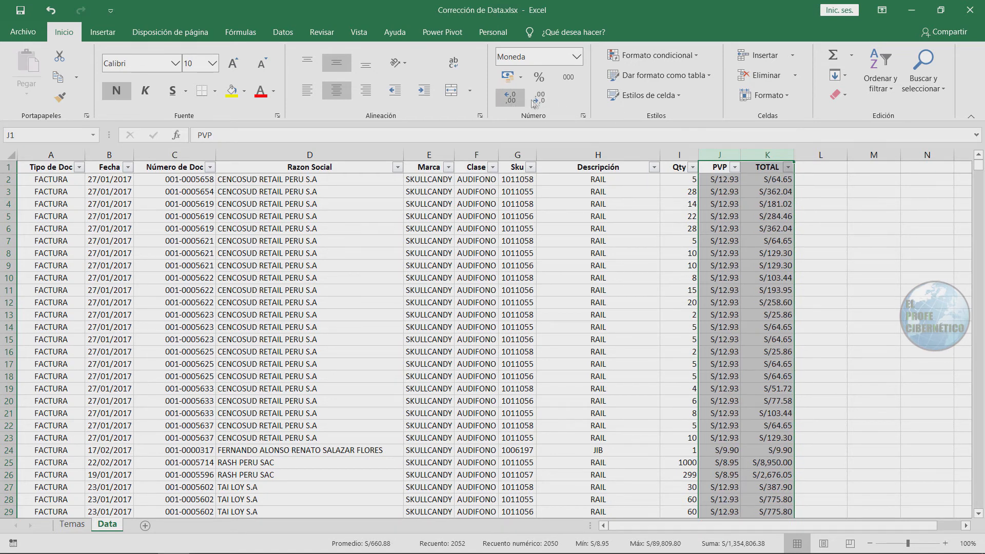
left_click(827, 230)
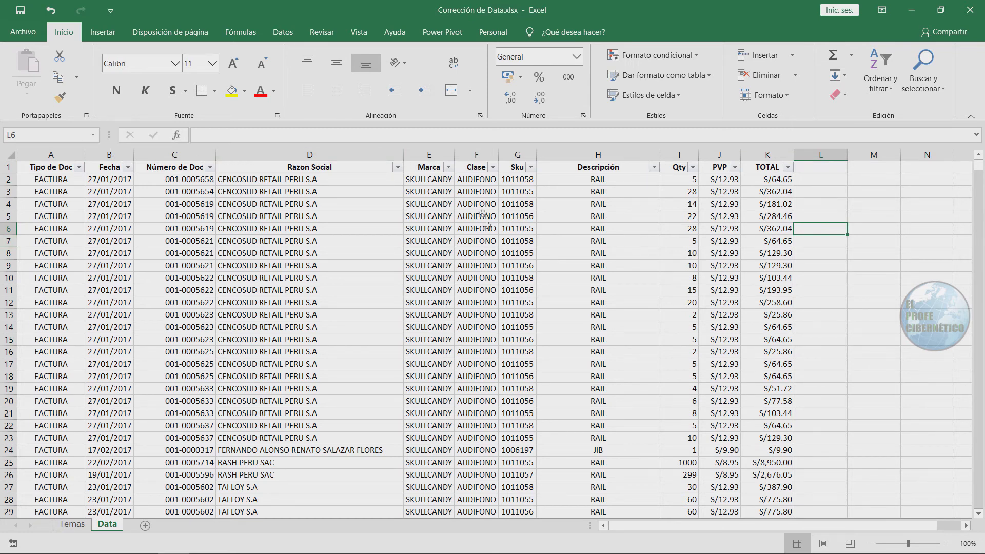
- Give the header cells A1:K1 a dark blue fill and white font colour
left_click_drag(48, 166, 801, 167)
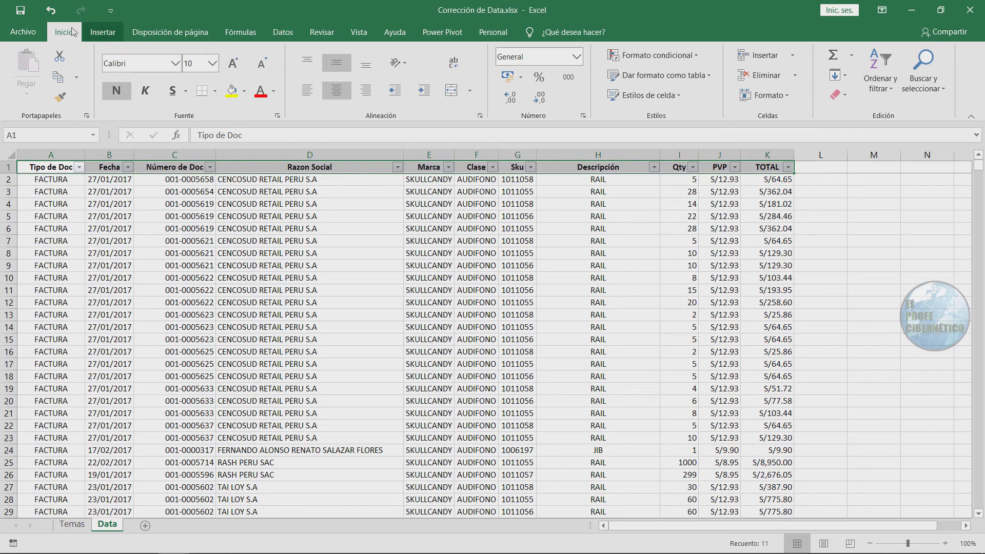
left_click(245, 91)
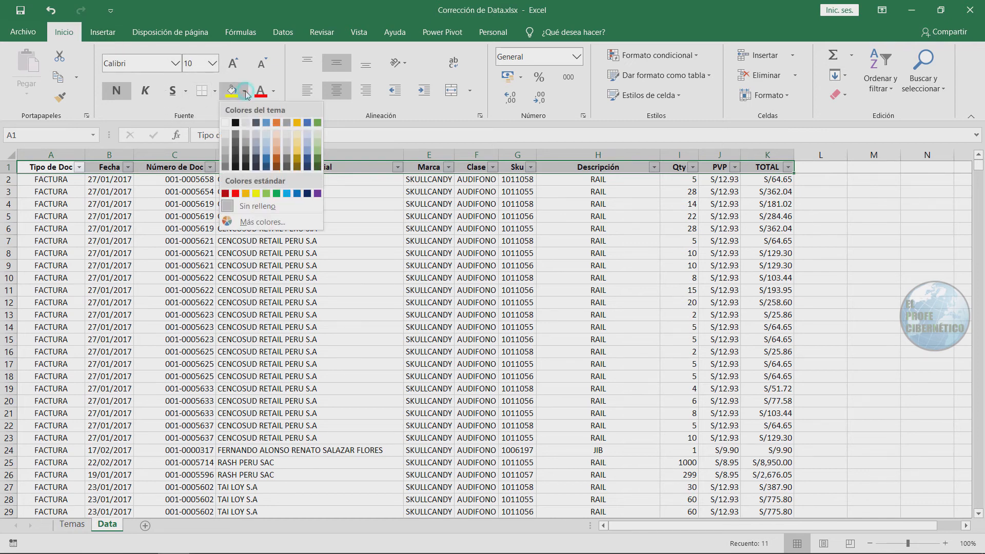
left_click(307, 166)
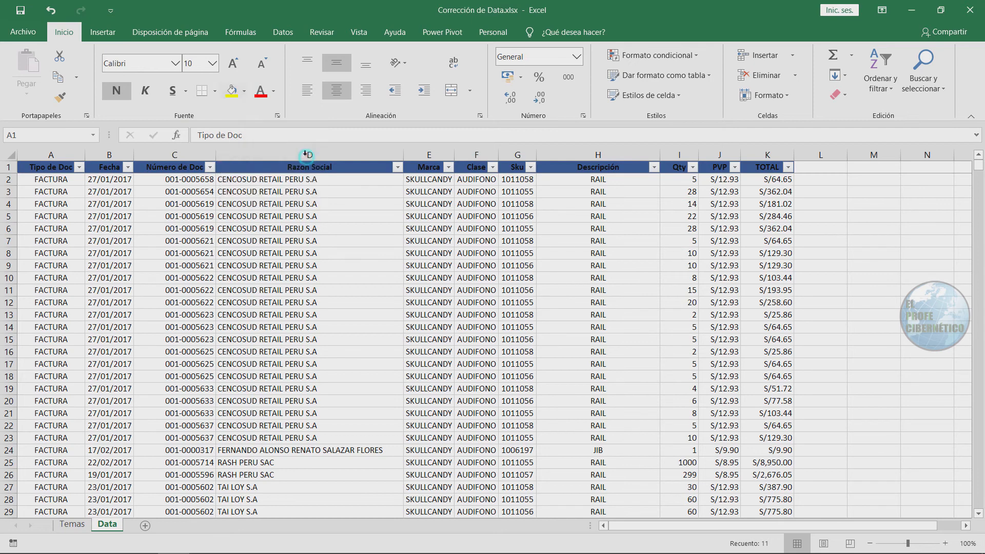
left_click(274, 91)
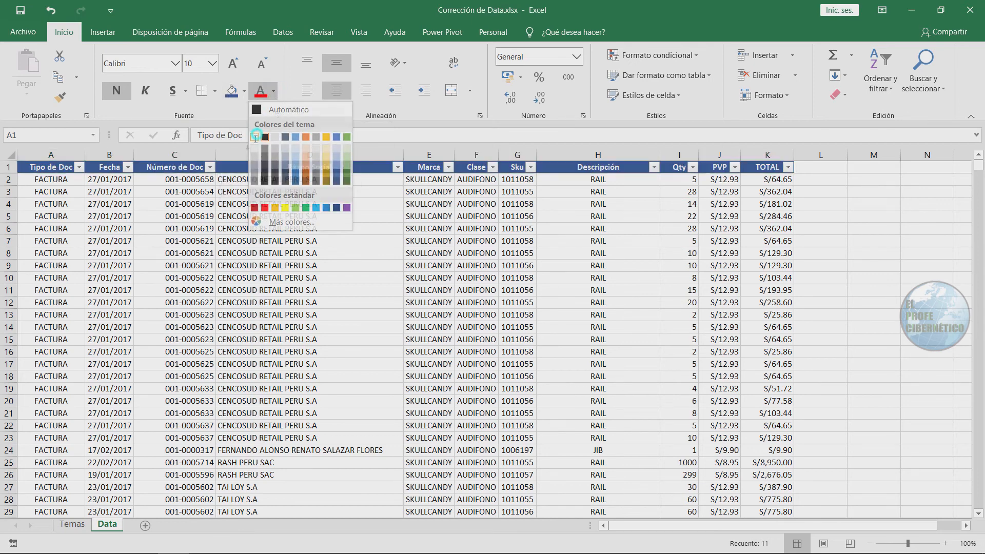
left_click(257, 137)
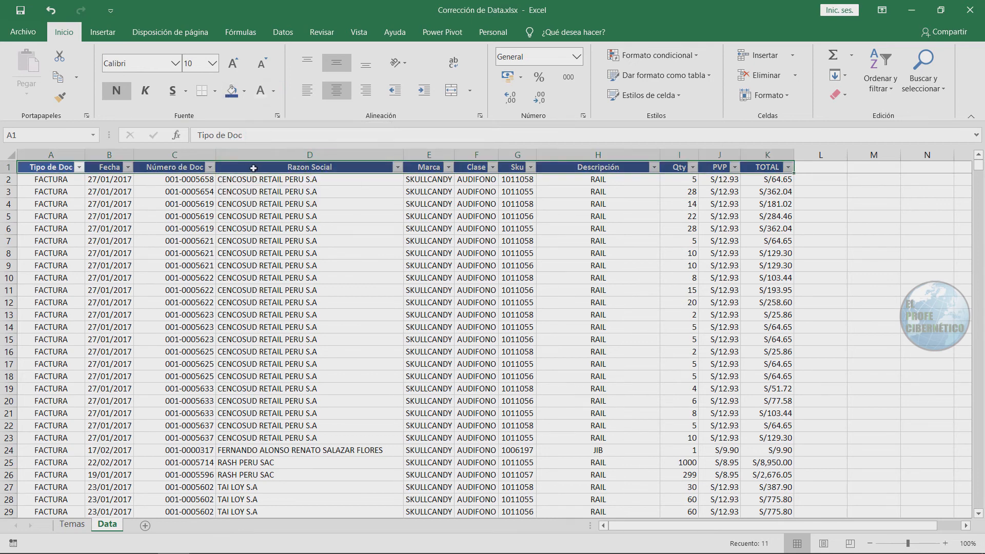
- Try italic style and left and right alignment on the header row, ending with centred, bold text
left_click(114, 95)
left_click(114, 95)
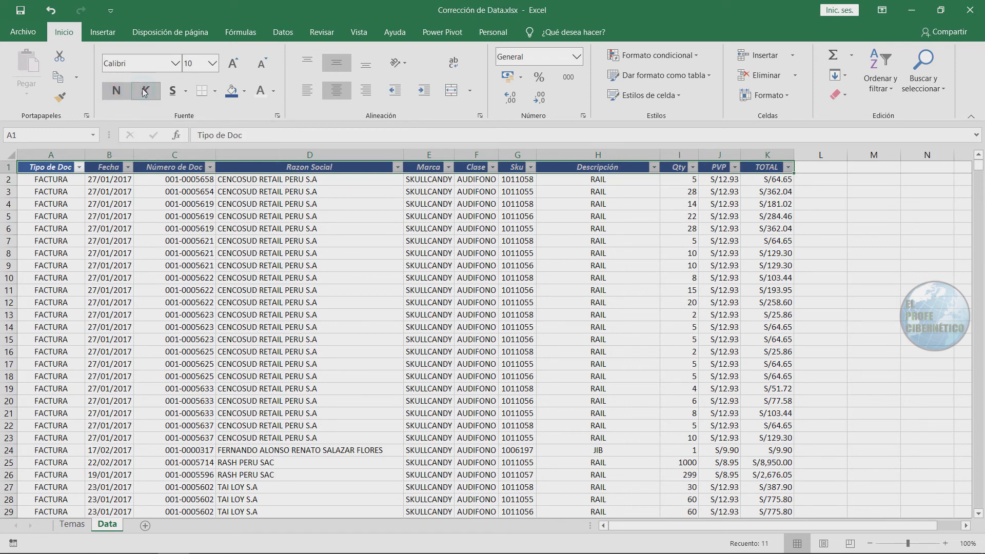
left_click(173, 94)
left_click(173, 93)
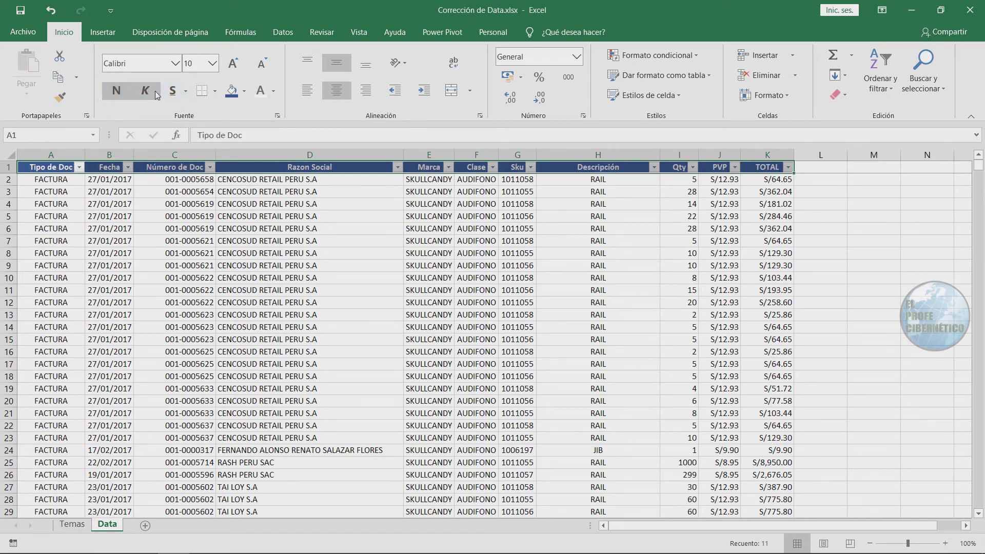
left_click(306, 92)
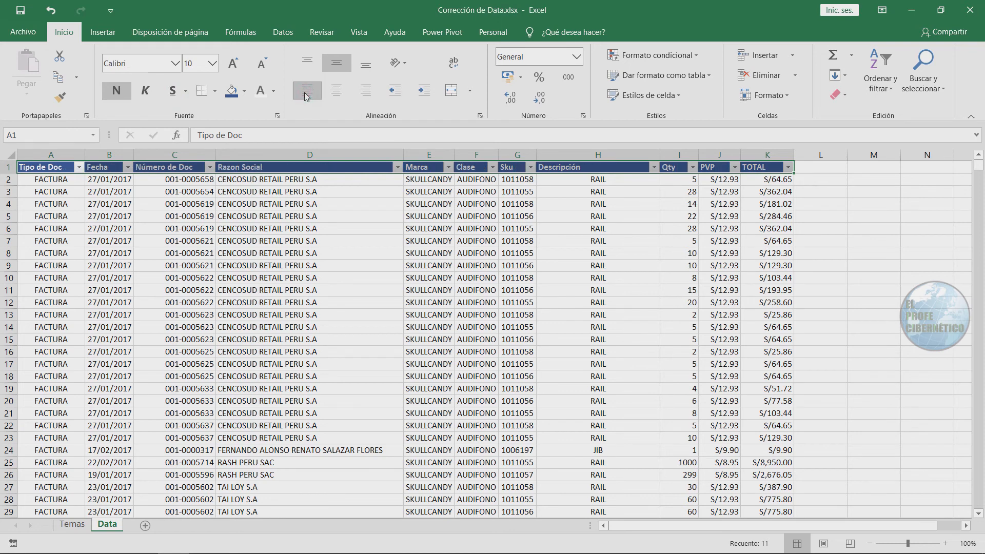
left_click(337, 92)
left_click(337, 94)
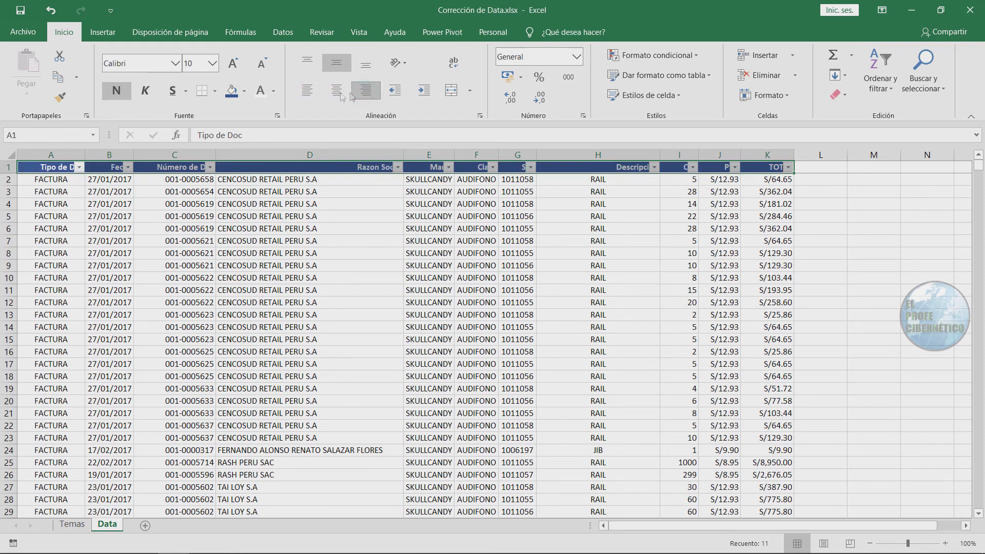
left_click(336, 93)
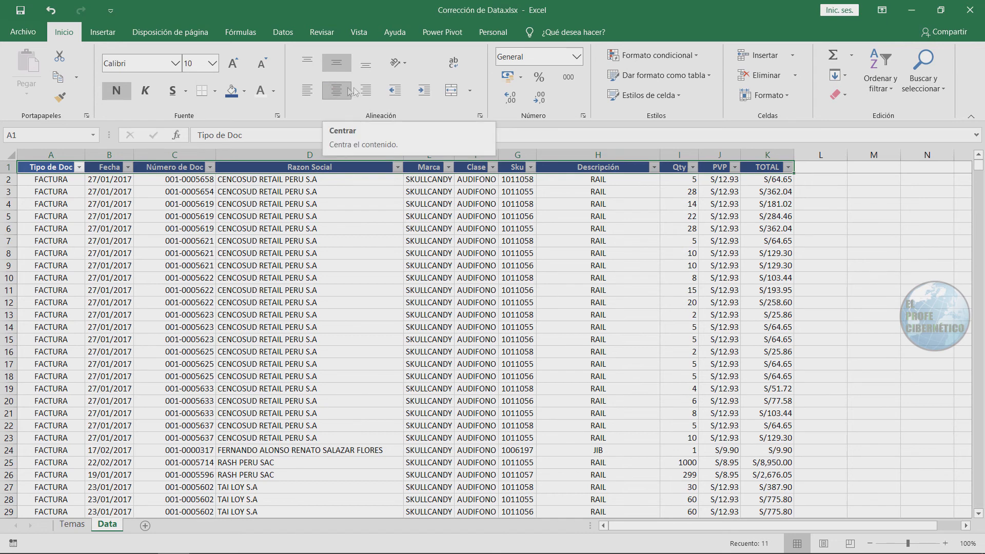
- Tilt the header row's text diagonally upward by changing its orientation in the cell alignment format
left_click(480, 119)
left_click_drag(478, 132, 723, 208)
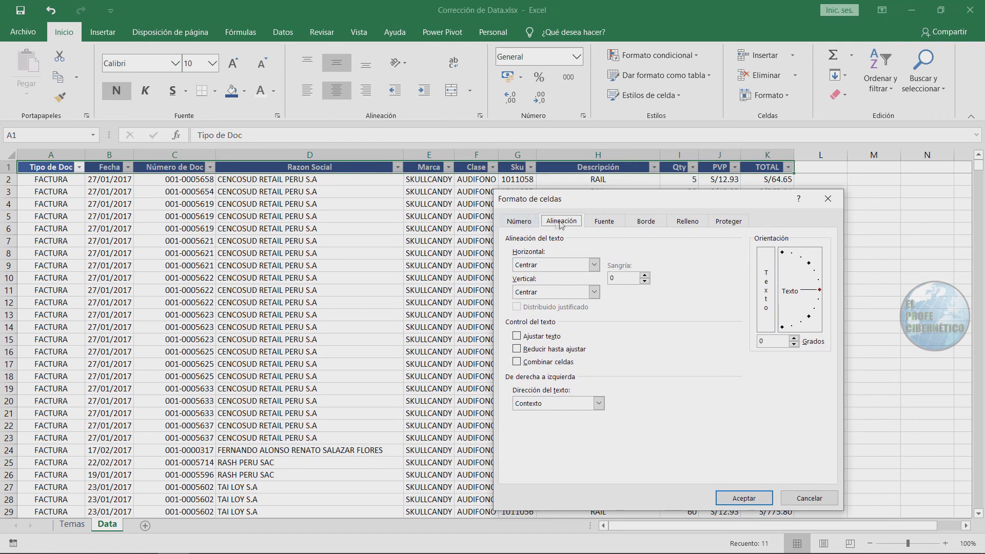
left_click_drag(820, 293, 818, 281)
left_click(744, 498)
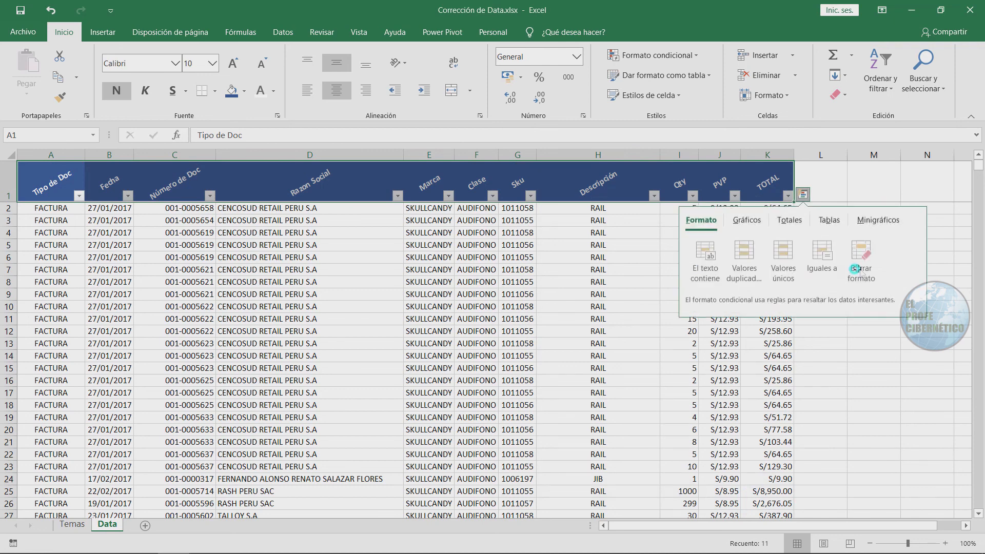
left_click(858, 373)
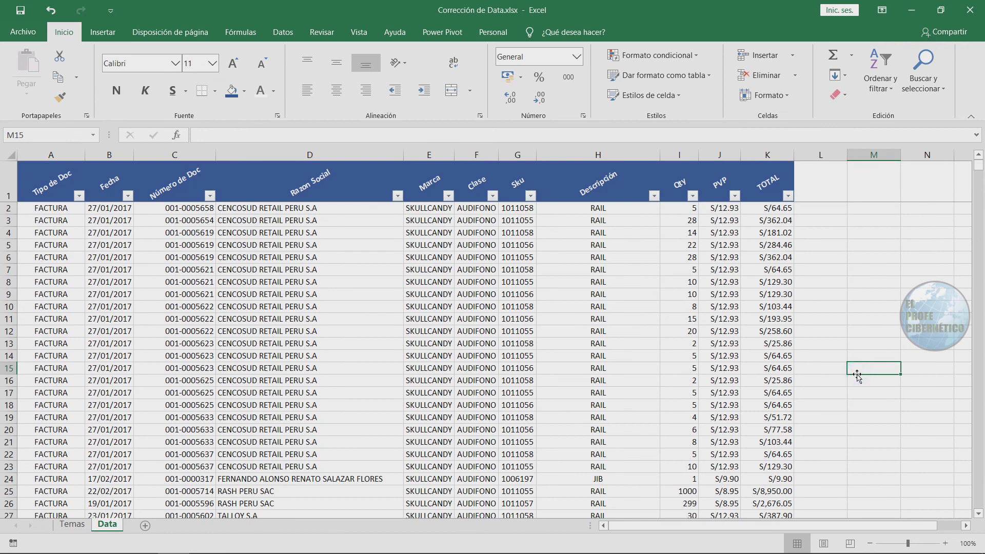